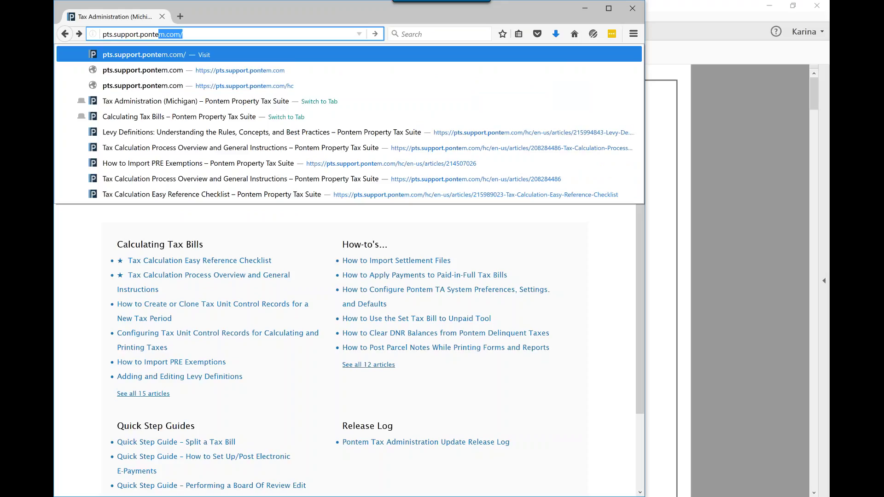
# - Go to pts.support.pontem.com and read the Tax Calculation Easy Reference Checklist among the Michigan Tax Administration articles on calculating tax bills
pyautogui.press('Return')
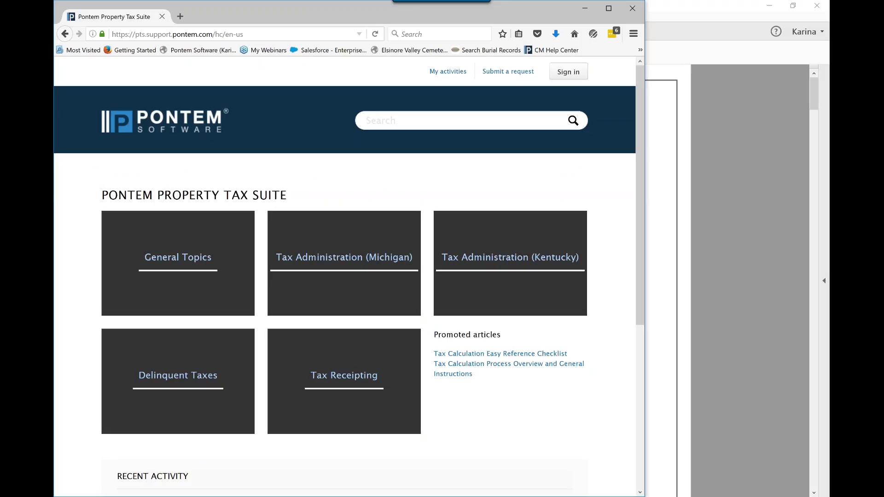
pyautogui.click(321, 266)
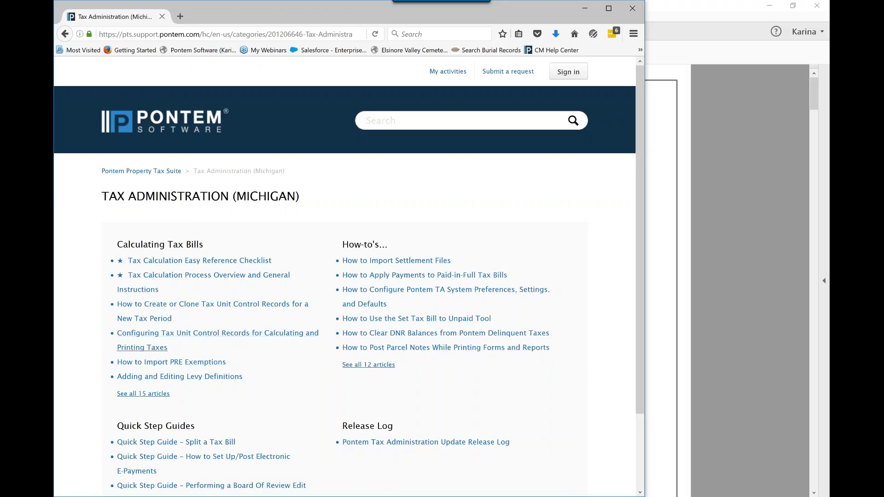
pyautogui.click(157, 247)
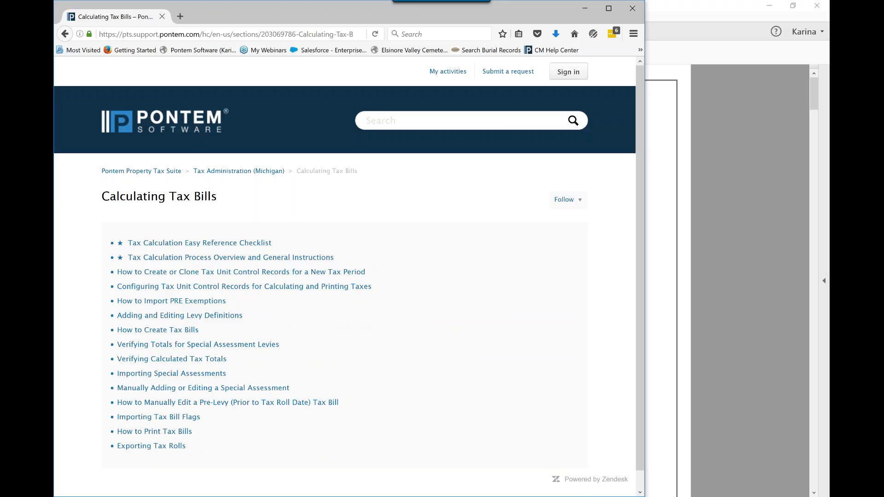
pyautogui.click(201, 244)
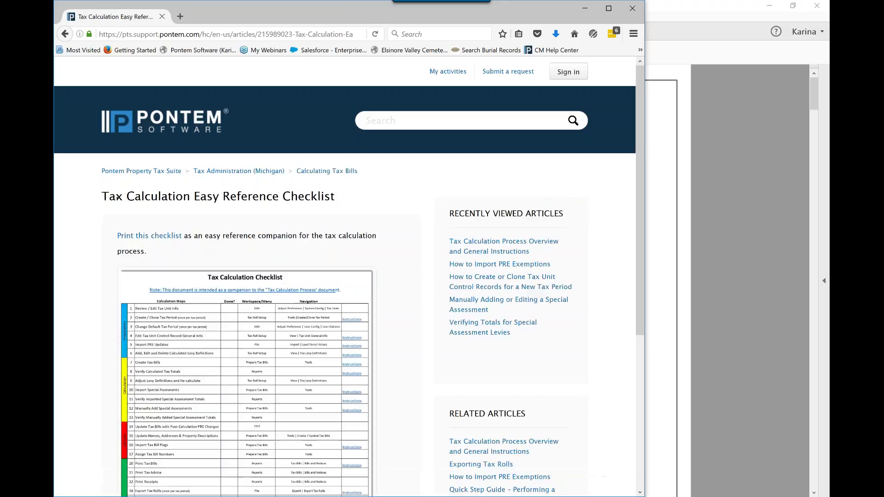
pyautogui.scroll(-5, 214, 205)
pyautogui.scroll(3, 214, 204)
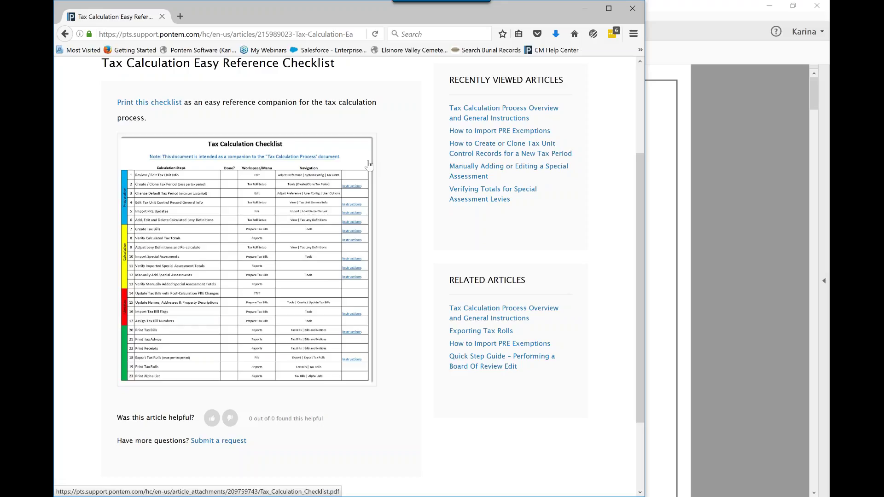
# - Switch to the Tax Calculation Process Overview PDF in Adobe Acrobat and read the Section One preparation steps
pyautogui.click(492, 461)
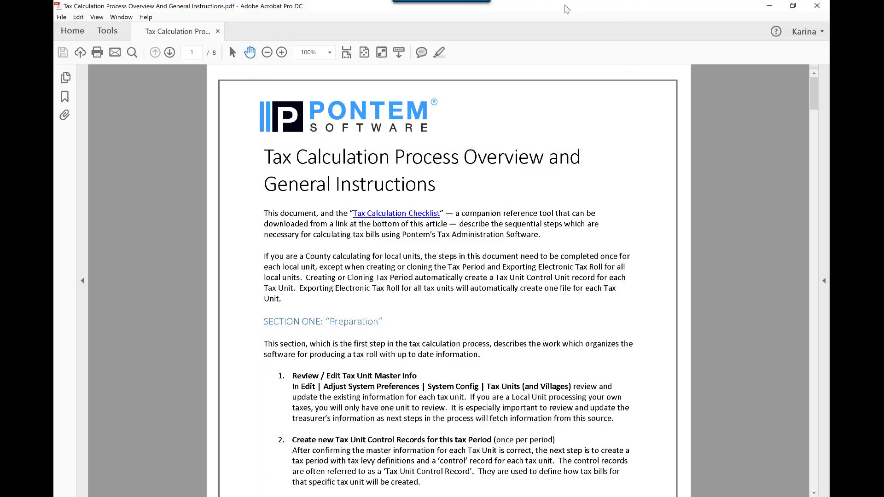
pyautogui.doubleClick(546, 8)
pyautogui.moveTo(510, 8); pyautogui.dragTo(258, 17)
pyautogui.scroll(-1, 427, 321)
pyautogui.scroll(-4, 428, 321)
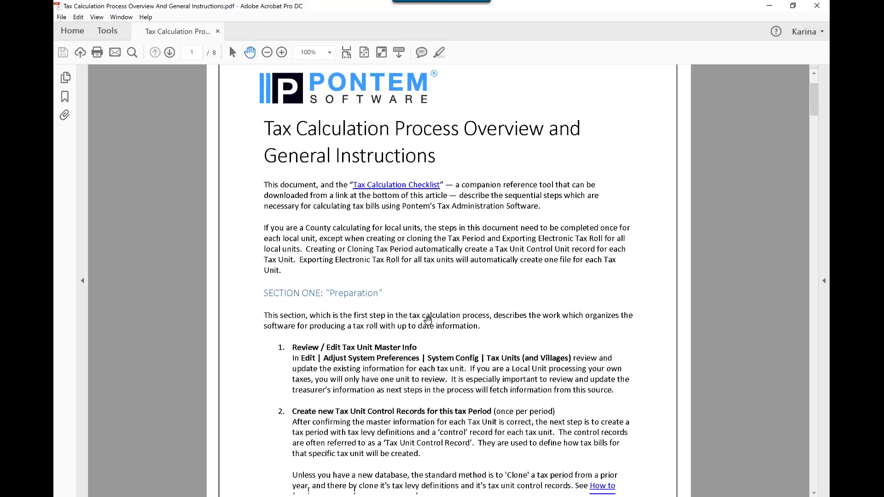
pyautogui.scroll(-3, 428, 321)
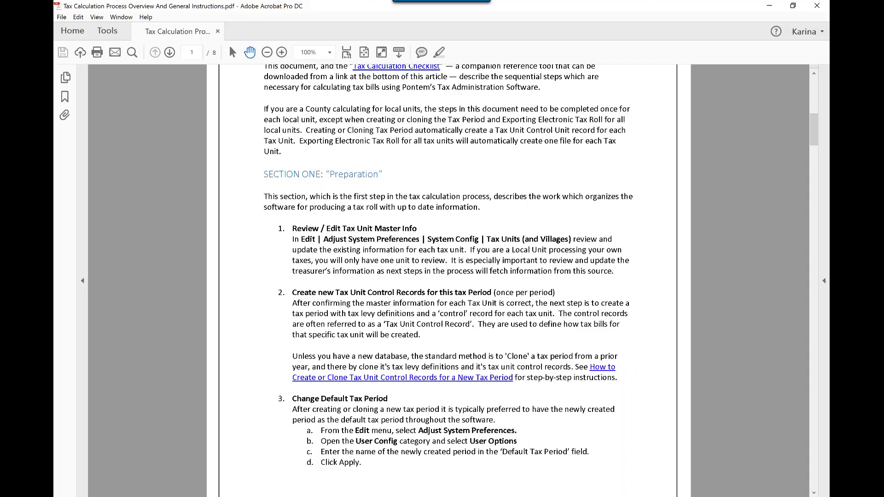
pyautogui.scroll(-1, 230, 307)
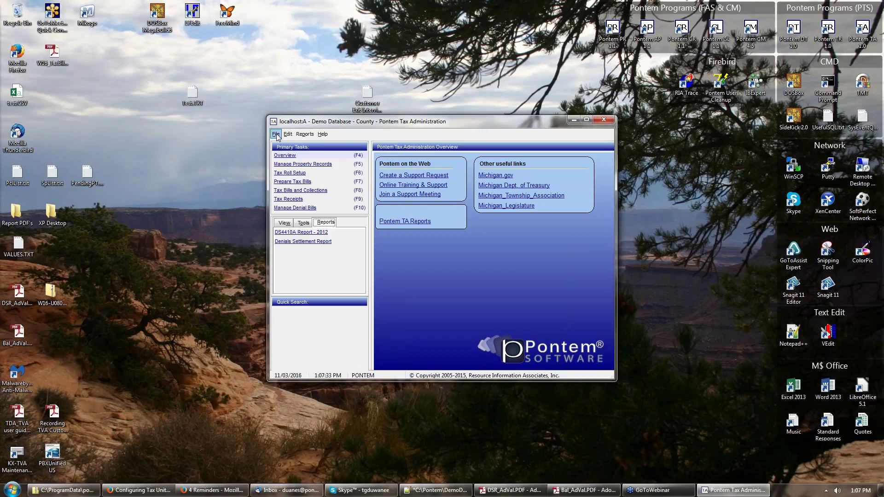
# - In Pontem Tax Administration's Tax Roll Setup, create the Winter 2016 tax period by cloning year 2015
pyautogui.click(306, 174)
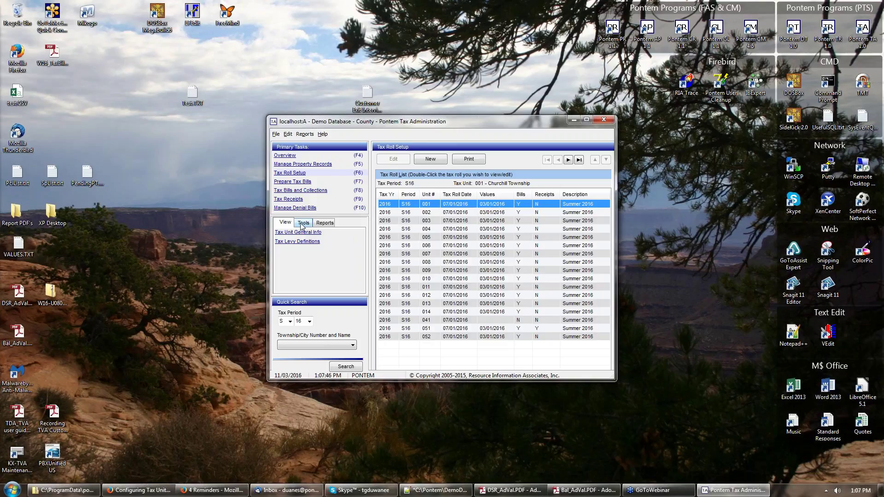
pyautogui.click(303, 223)
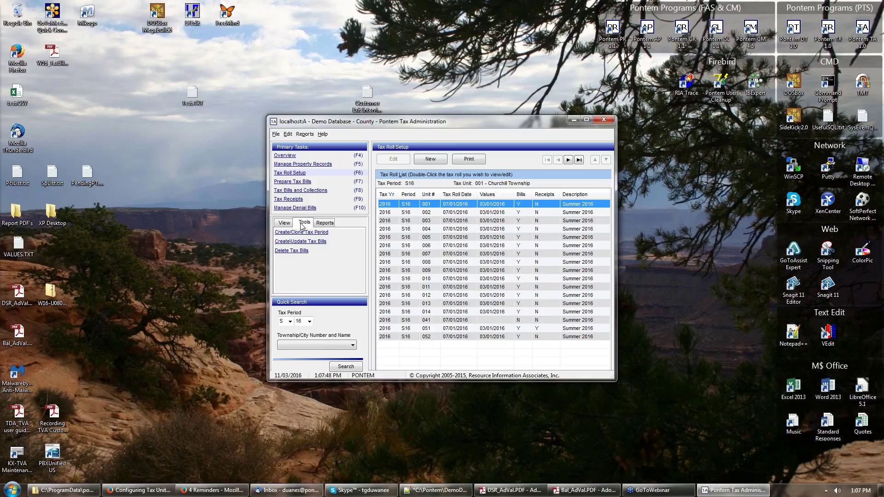
pyautogui.click(339, 233)
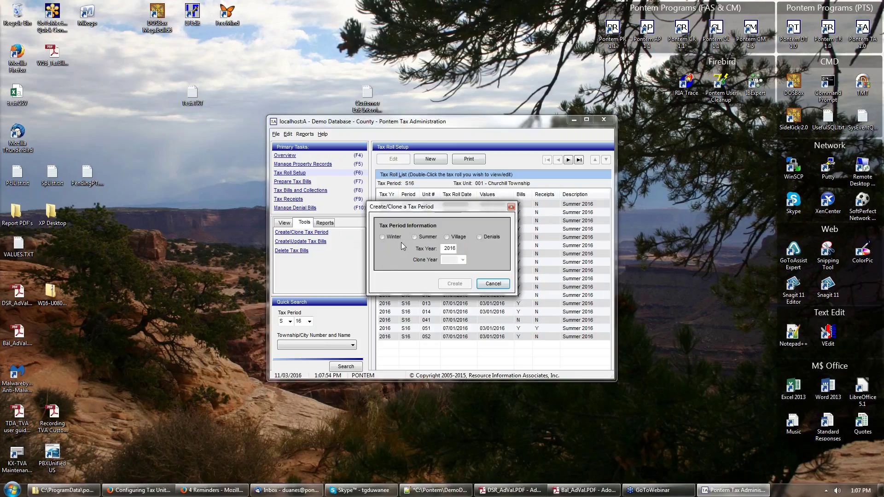
pyautogui.click(383, 237)
pyautogui.doubleClick(444, 249)
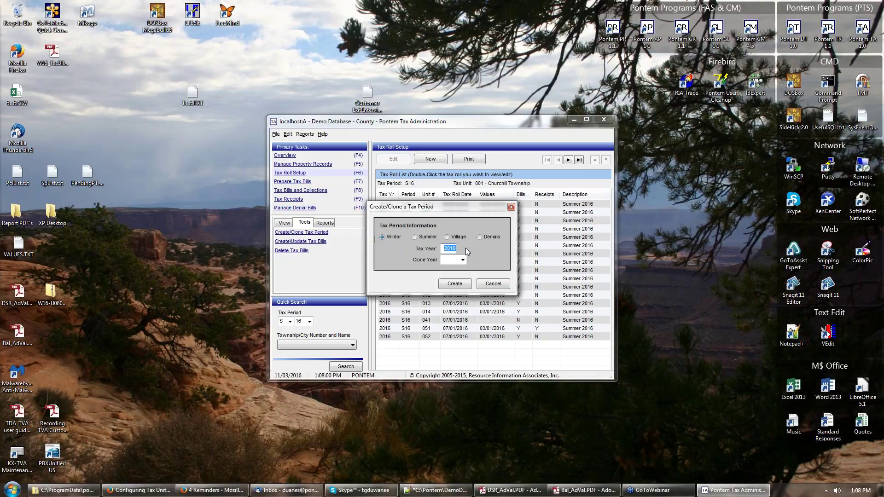
pyautogui.click(463, 260)
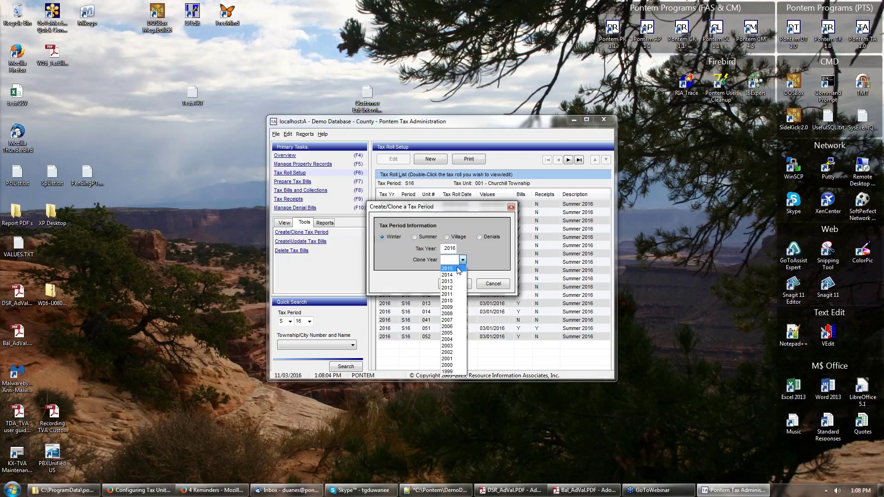
pyautogui.click(448, 269)
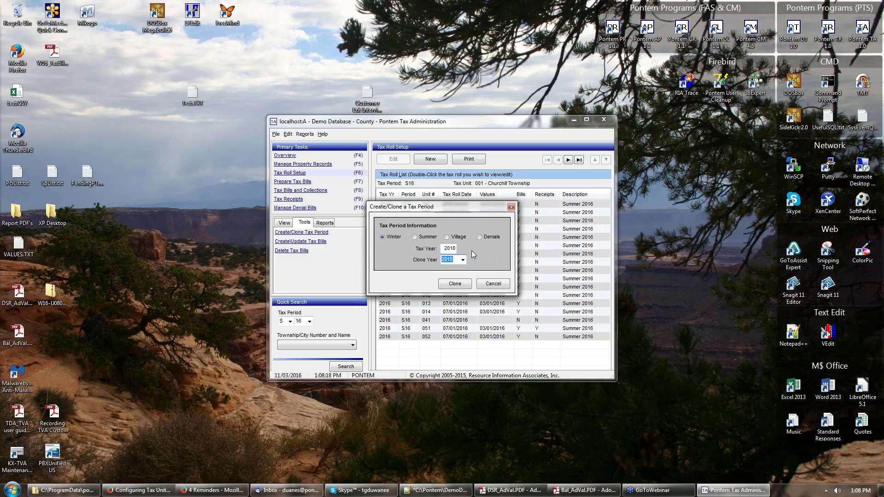
pyautogui.click(454, 284)
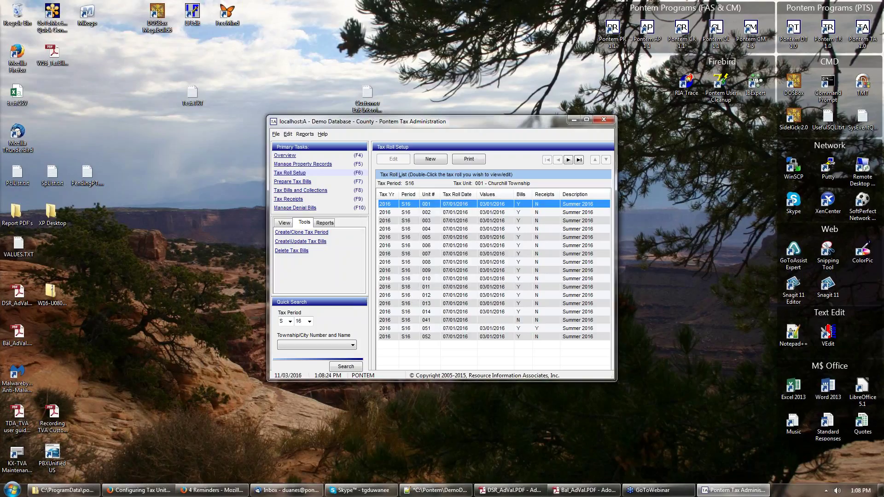
# - Set the default tax period to W16 in the User Options of the system preferences
pyautogui.click(288, 135)
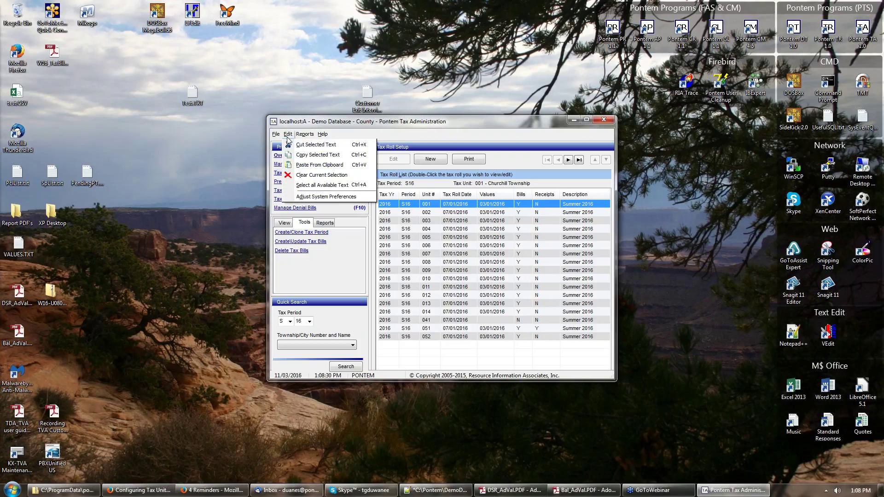
pyautogui.click(305, 197)
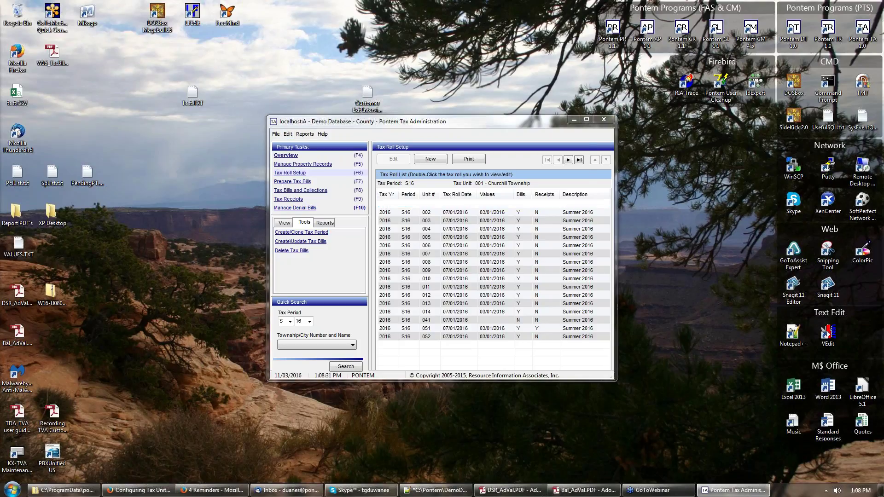
pyautogui.click(310, 174)
pyautogui.click(345, 180)
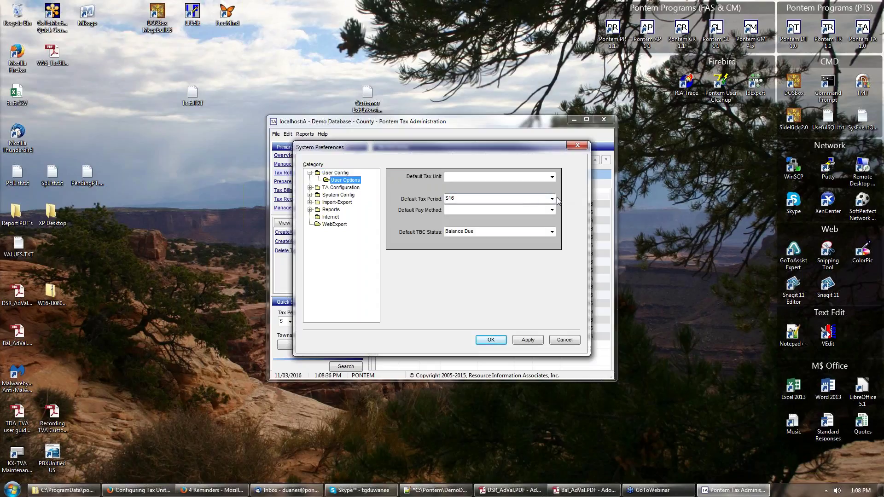
pyautogui.click(552, 198)
pyautogui.doubleClick(553, 211)
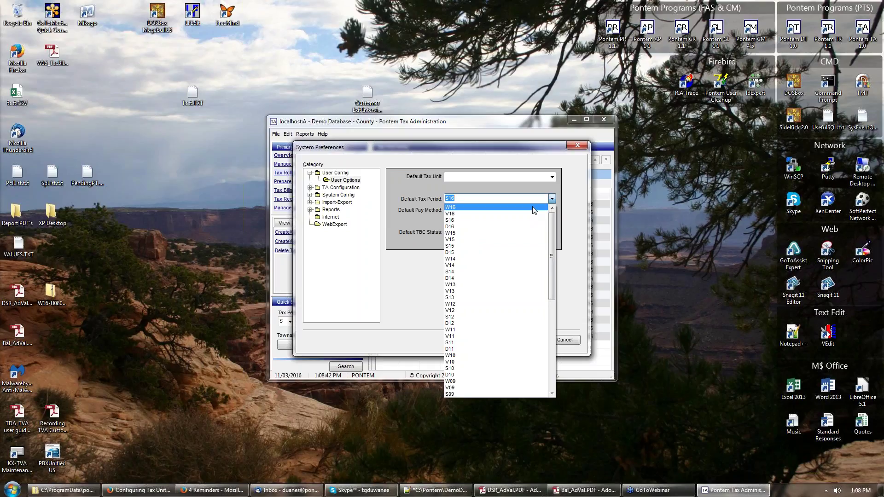
pyautogui.click(534, 208)
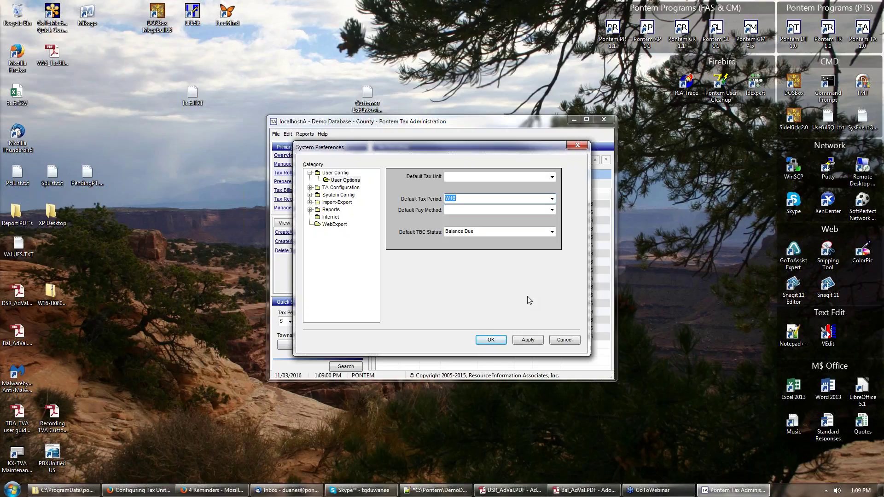
pyautogui.click(494, 342)
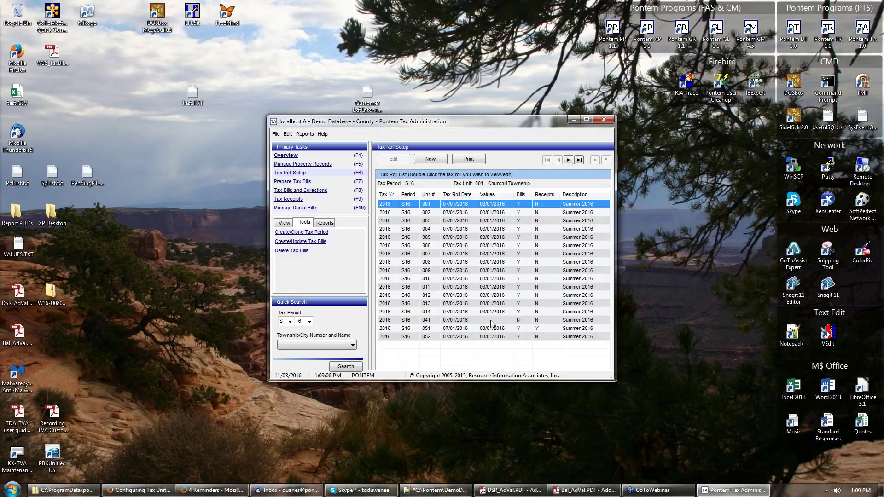
# - Reload Tax Roll Setup, open the W16 record for unit 001 and review its general information, including the treasurer's name and address
pyautogui.click(291, 174)
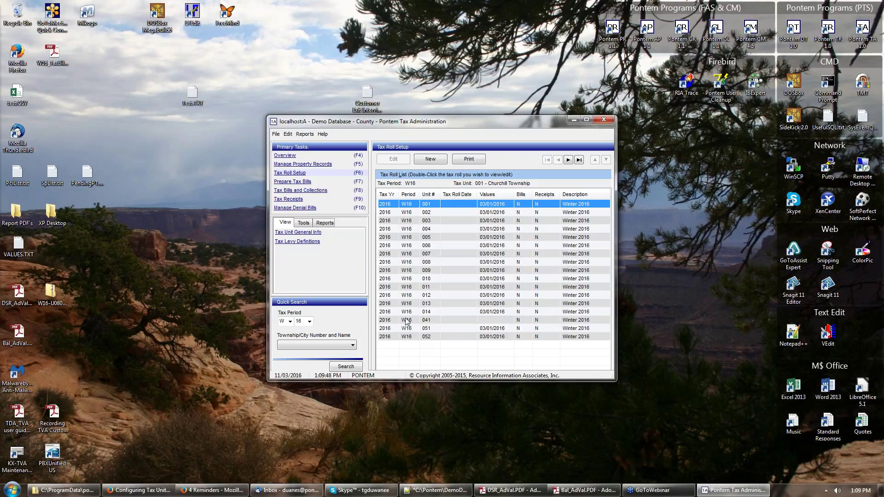
pyautogui.doubleClick(407, 206)
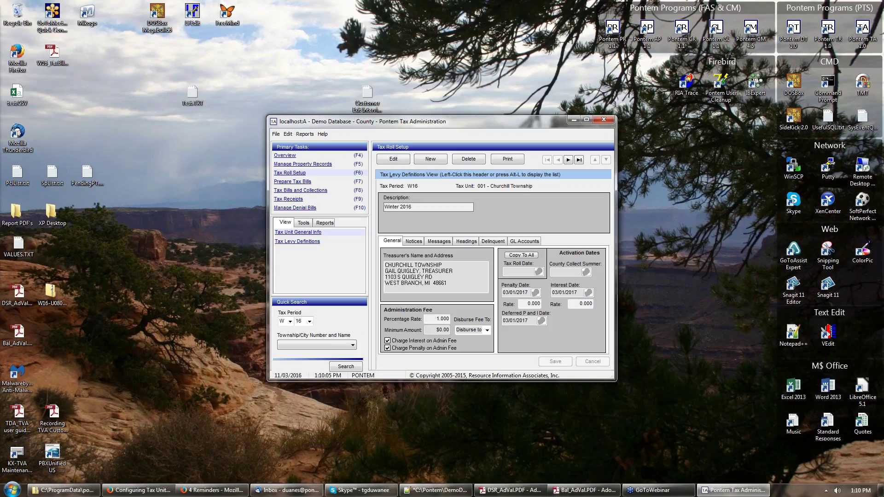
pyautogui.moveTo(448, 283); pyautogui.dragTo(385, 265)
pyautogui.click(456, 287)
# - Review the fiscal year notice and the two special messages in the unit 001 record
pyautogui.click(414, 243)
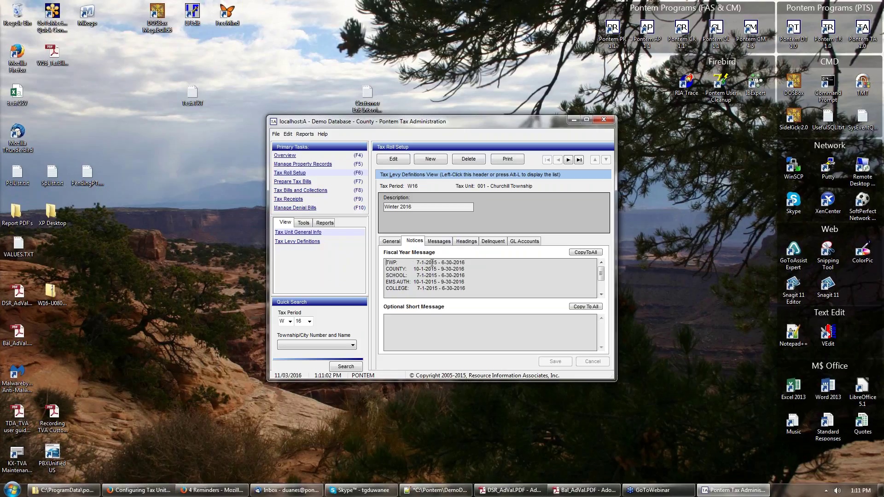
pyautogui.moveTo(432, 263); pyautogui.dragTo(436, 263)
pyautogui.click(447, 245)
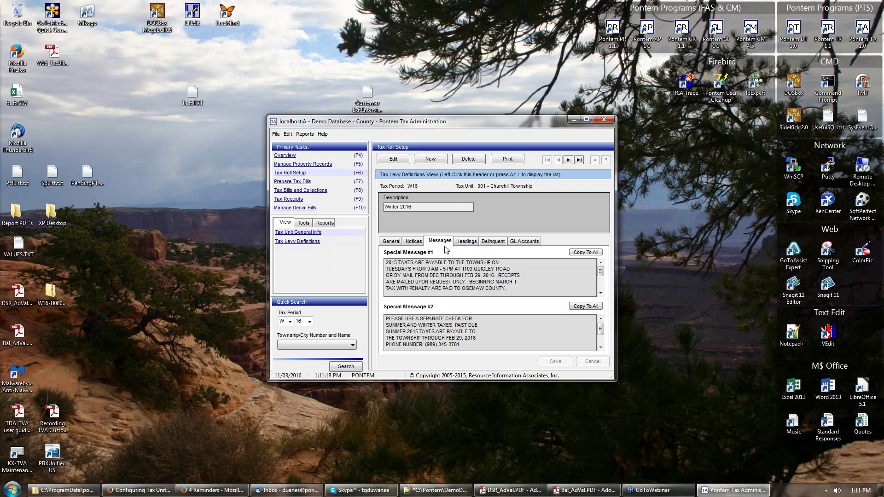
pyautogui.moveTo(420, 328); pyautogui.dragTo(406, 332)
pyautogui.moveTo(460, 272); pyautogui.dragTo(426, 272)
pyautogui.click(507, 270)
# - Preview the Tax Unit Data Worksheet for all units in period W16, read through its first page and close the preview
pyautogui.click(508, 160)
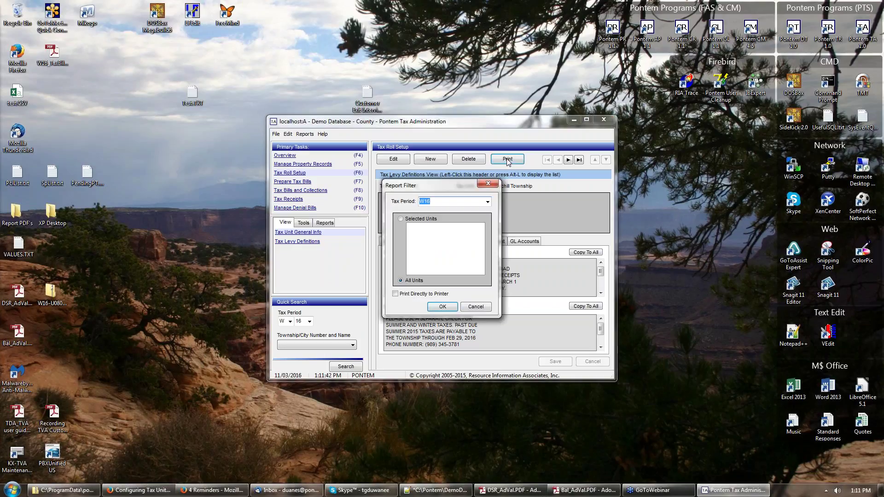
pyautogui.click(438, 312)
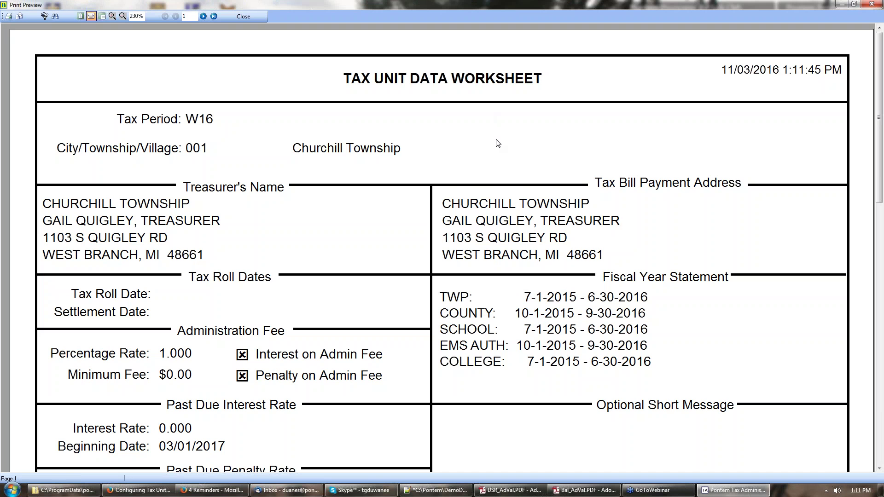
pyautogui.scroll(-2, 499, 145)
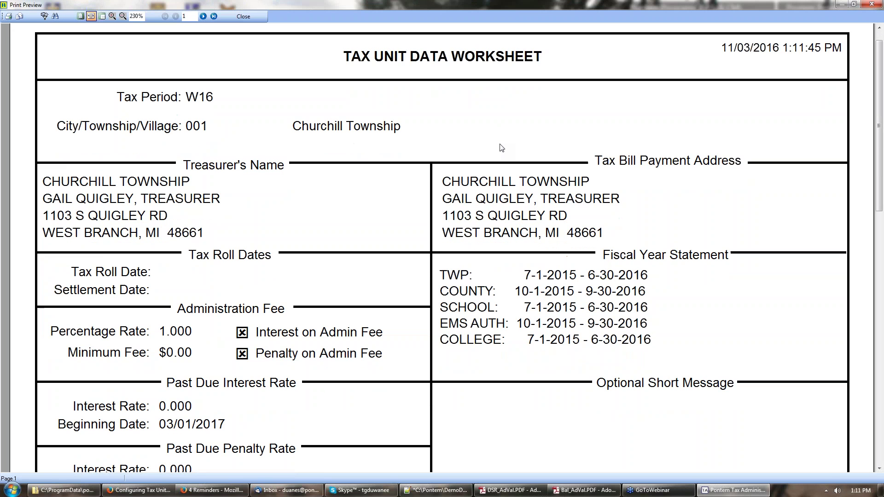
pyautogui.scroll(-6, 501, 147)
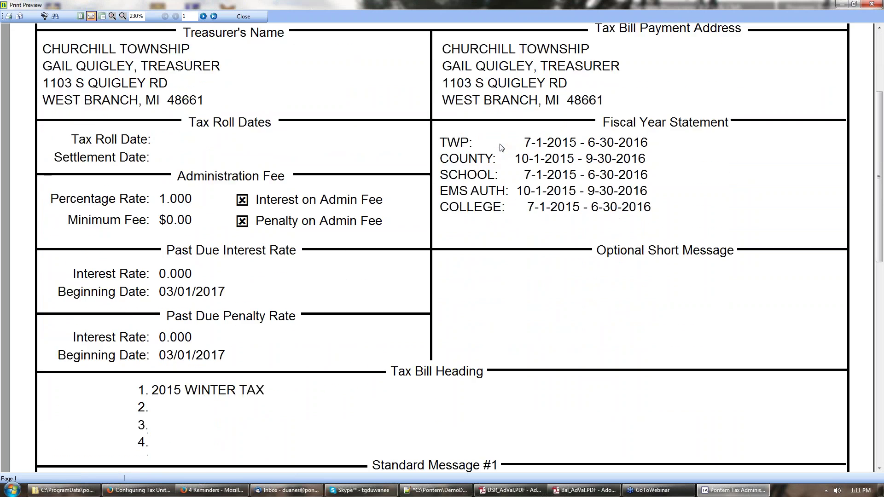
pyautogui.scroll(-7, 501, 147)
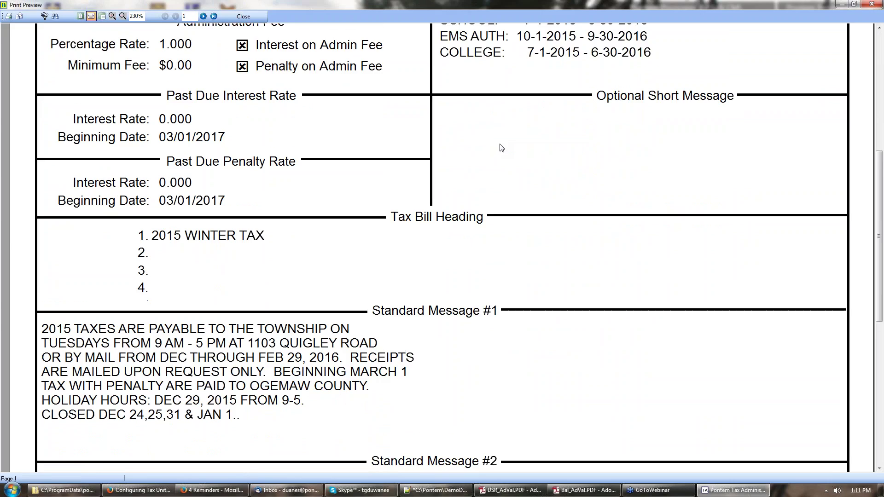
pyautogui.scroll(-6, 501, 148)
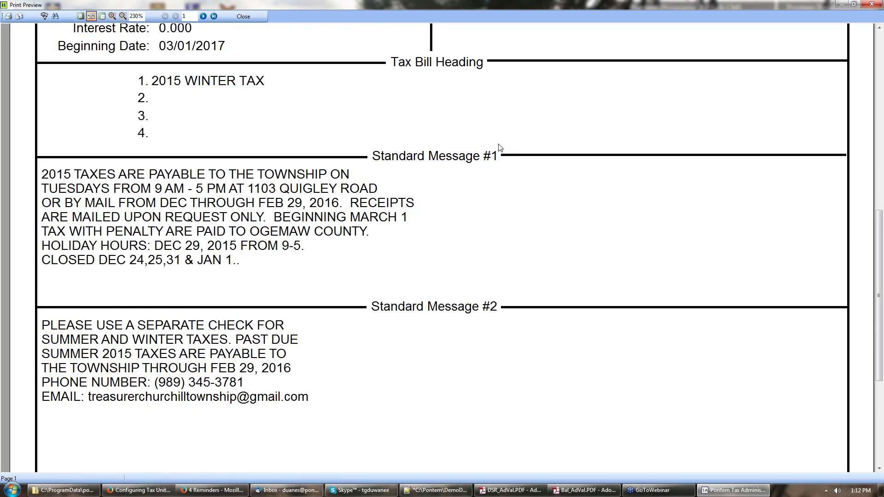
pyautogui.scroll(20, 500, 147)
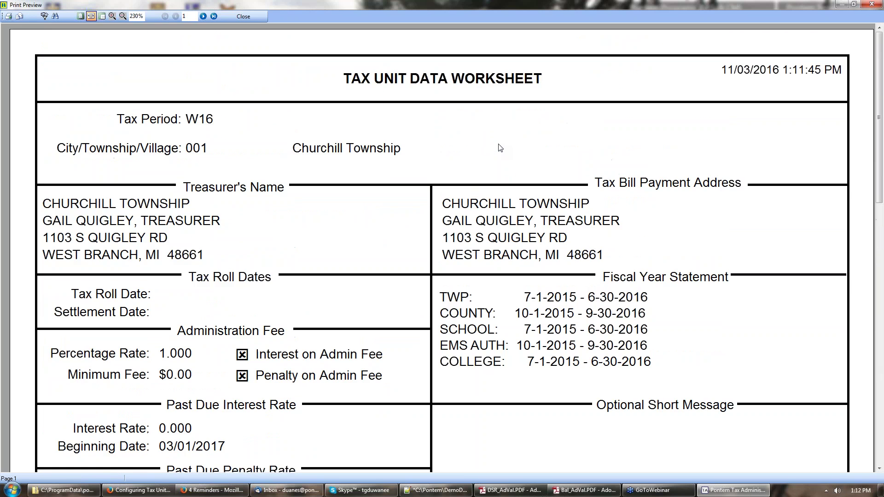
pyautogui.click(244, 16)
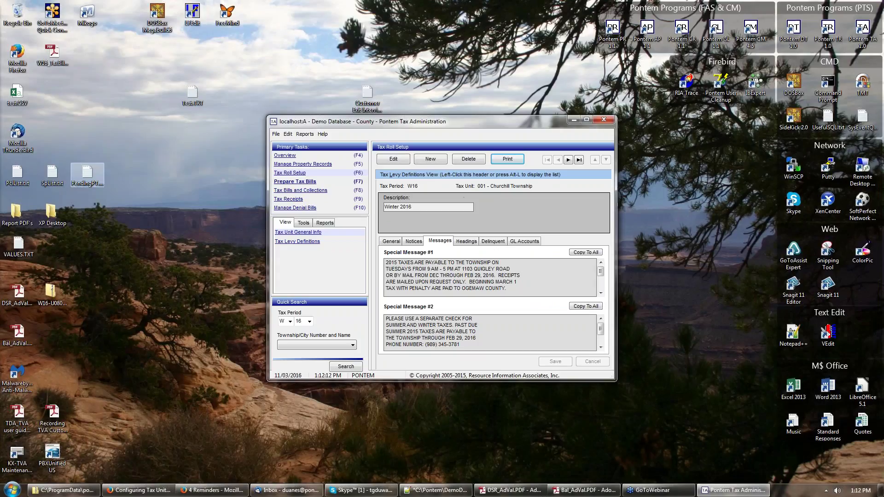
# - Switch to Firefox, compare the annotated sample tax bill in the Tax Unit Control article with the unit 001 messages, and return to Pontem Tax Administration
pyautogui.hotkey('alt', 'Tab')
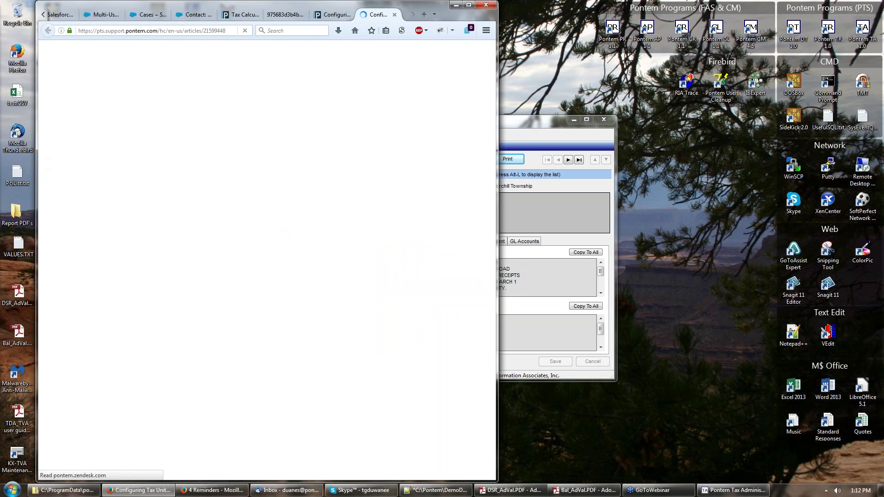
pyautogui.click(289, 15)
pyautogui.click(333, 14)
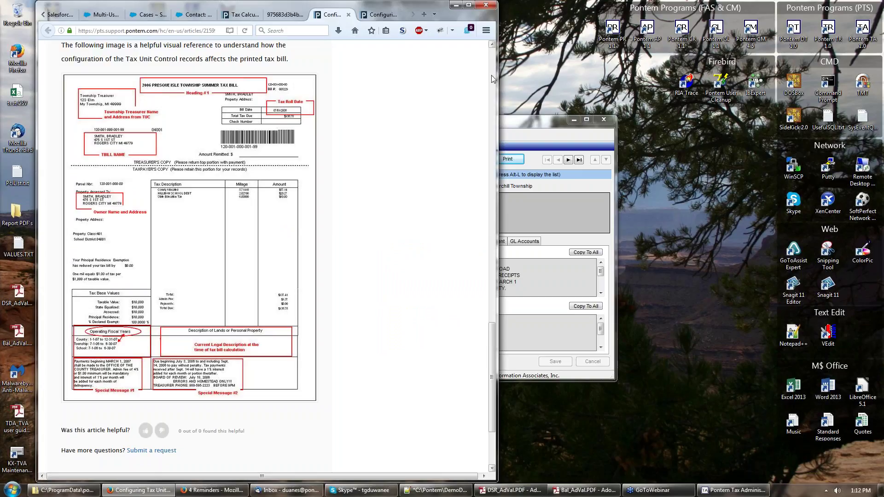
pyautogui.moveTo(521, 122); pyautogui.dragTo(582, 118)
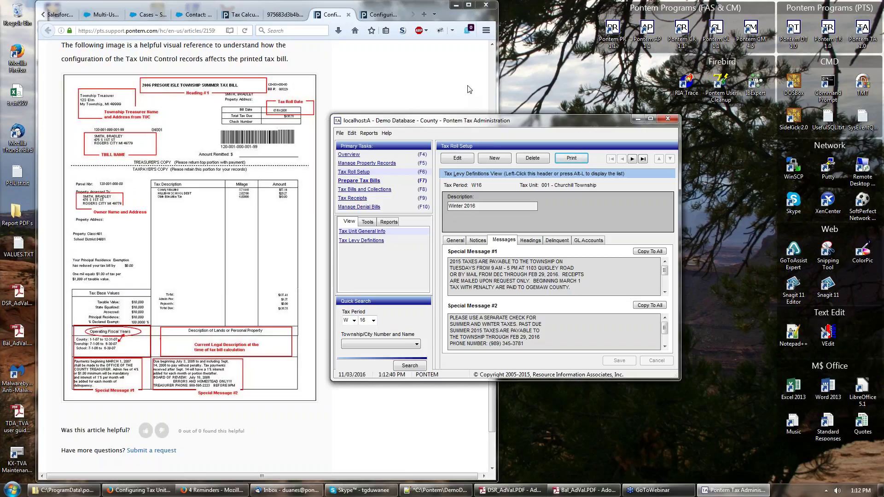
pyautogui.click(455, 7)
pyautogui.click(455, 6)
pyautogui.moveTo(522, 123); pyautogui.dragTo(457, 131)
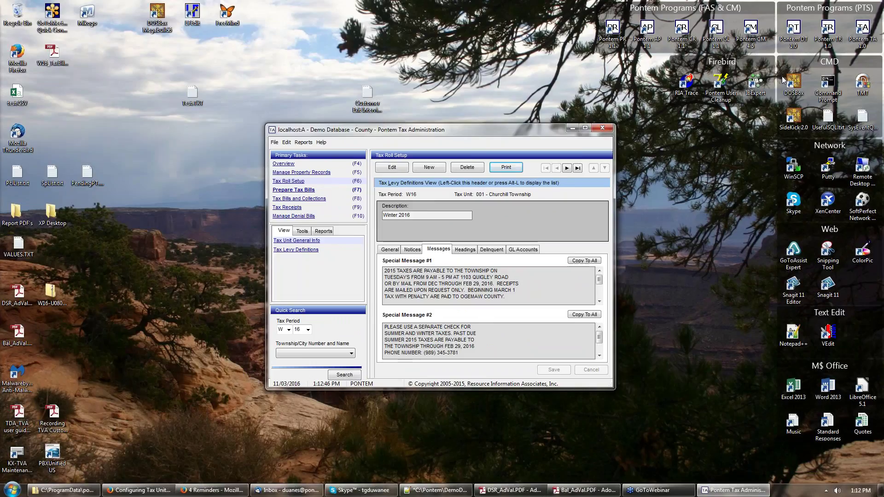
pyautogui.click(782, 77)
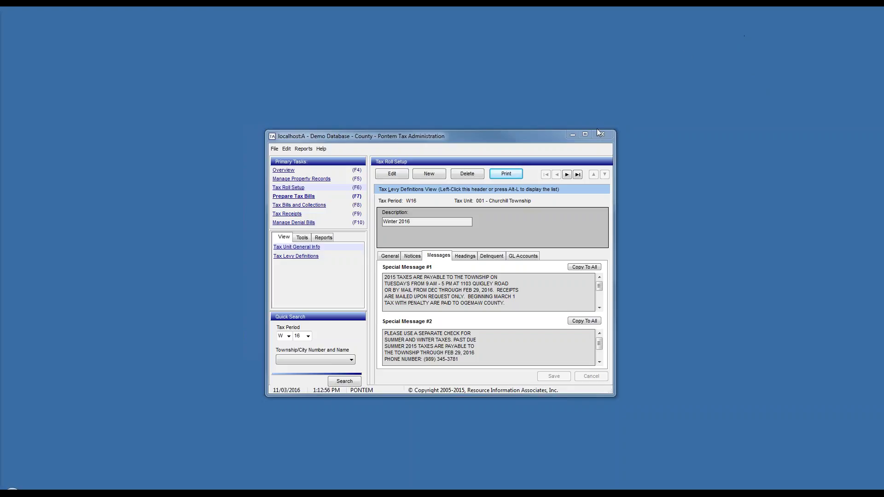
# - Review the GL accounts and the general information of the unit 001 record for W16
pyautogui.click(523, 259)
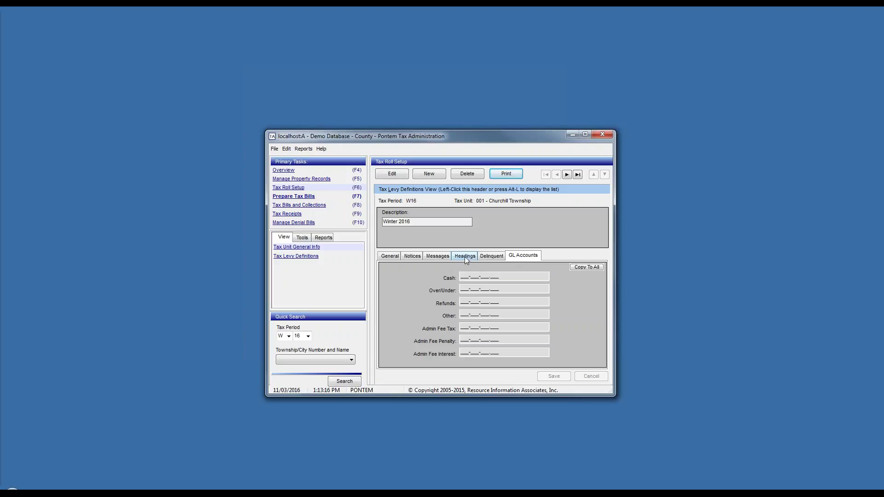
pyautogui.click(393, 258)
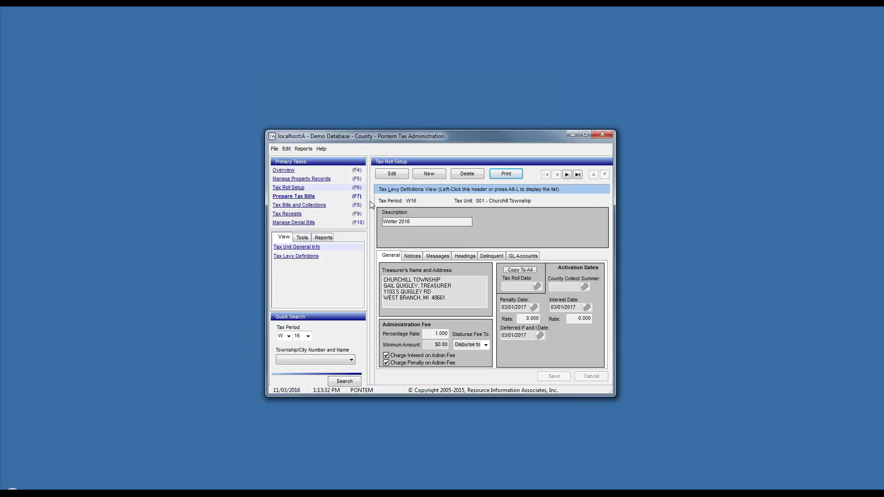
# - Start the Load Parcel Values import without a database backup and remove the in-progress import batch for tax unit 009
pyautogui.click(275, 150)
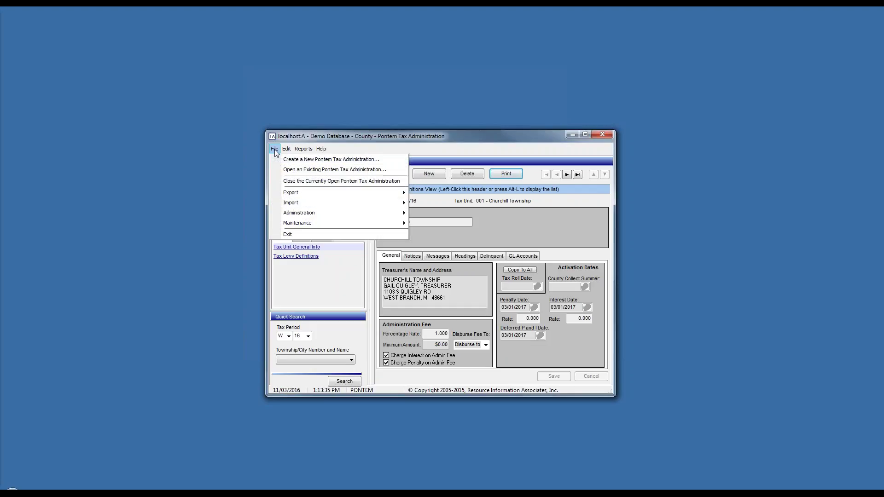
pyautogui.moveTo(320, 205)
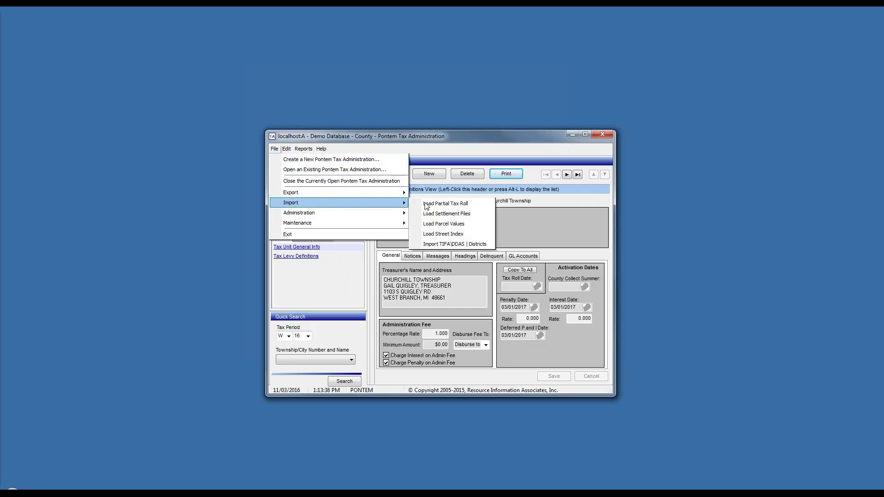
pyautogui.click(458, 225)
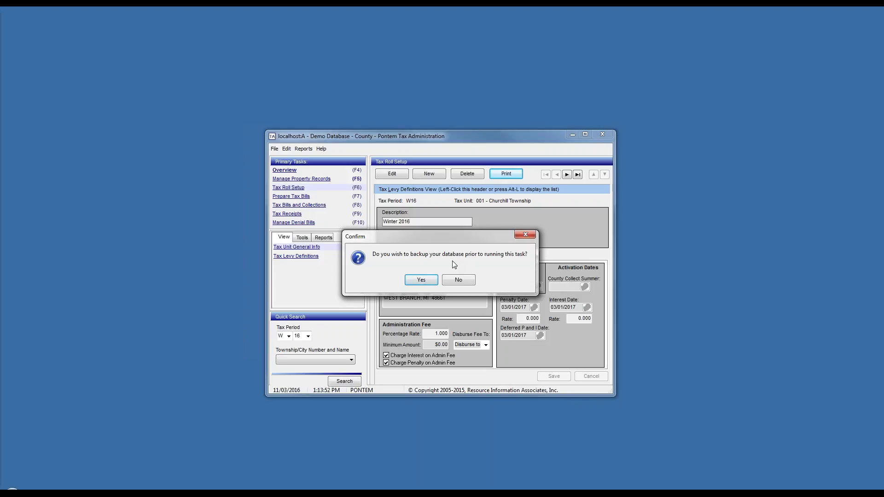
pyautogui.click(457, 280)
pyautogui.click(422, 229)
pyautogui.click(505, 316)
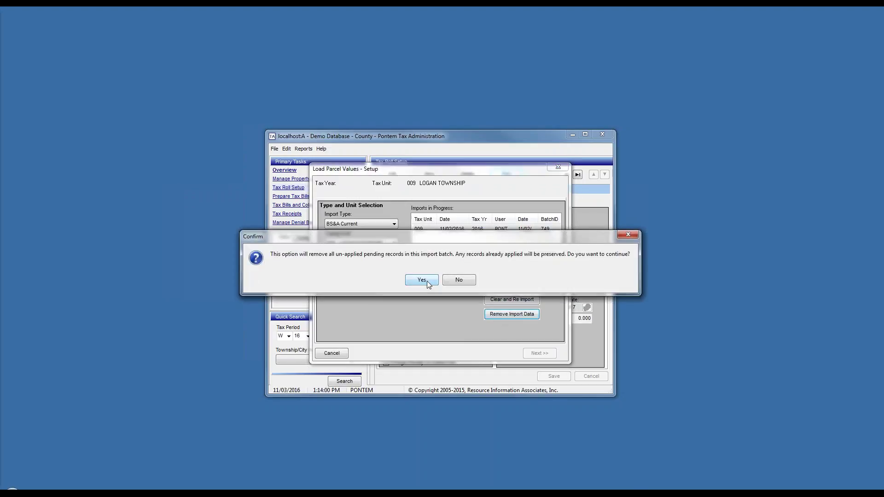
pyautogui.click(427, 281)
pyautogui.click(438, 279)
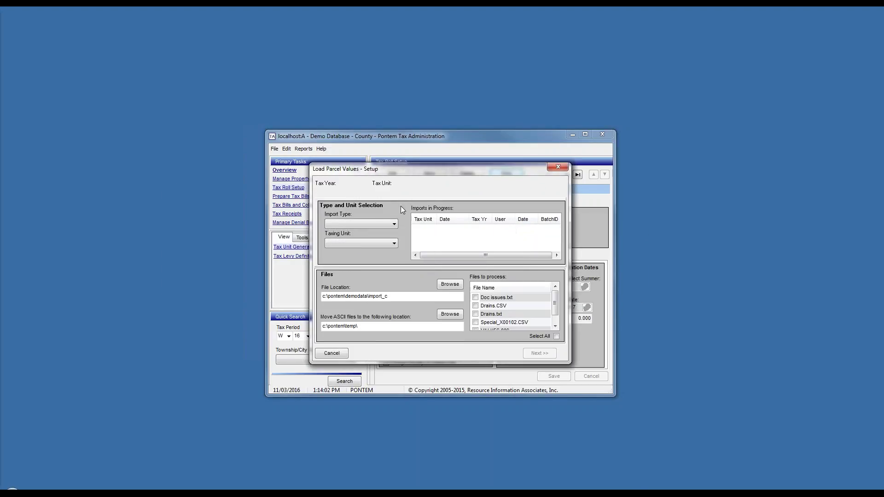
# - Set up a BS&A Current import for taxing unit 009 Logan Township using the file VALUES.009, and continue to the import options
pyautogui.click(394, 224)
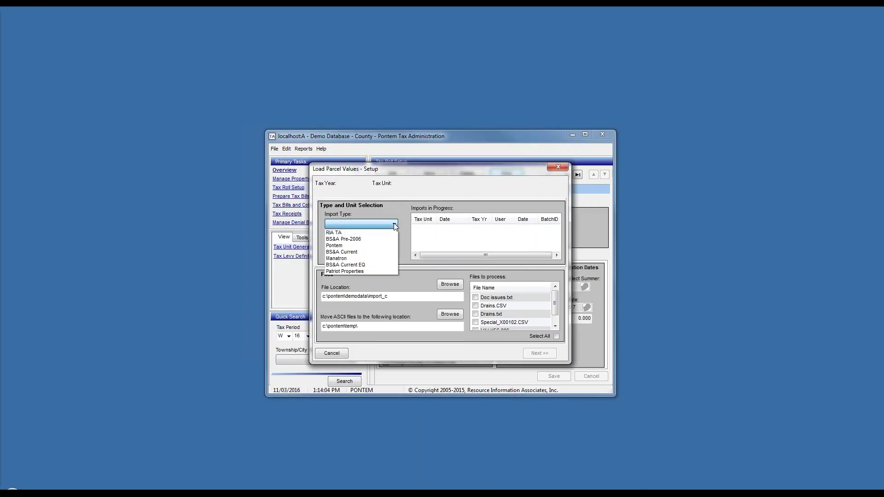
pyautogui.click(384, 253)
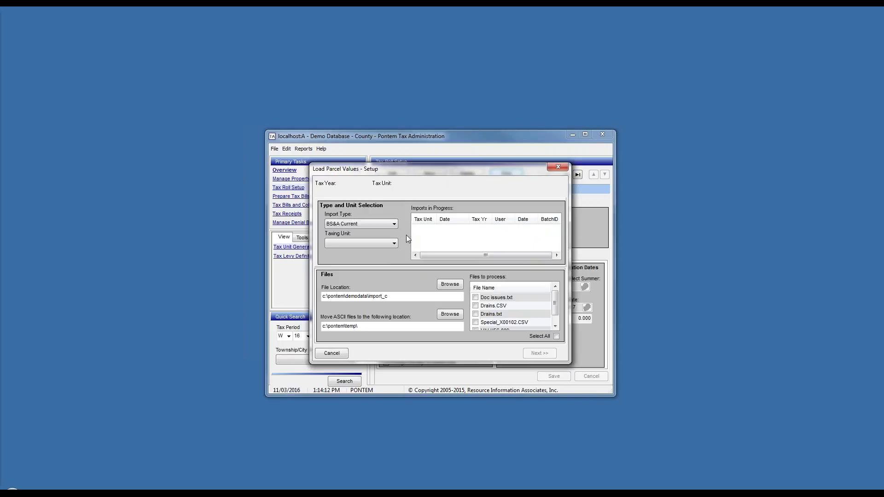
pyautogui.click(395, 244)
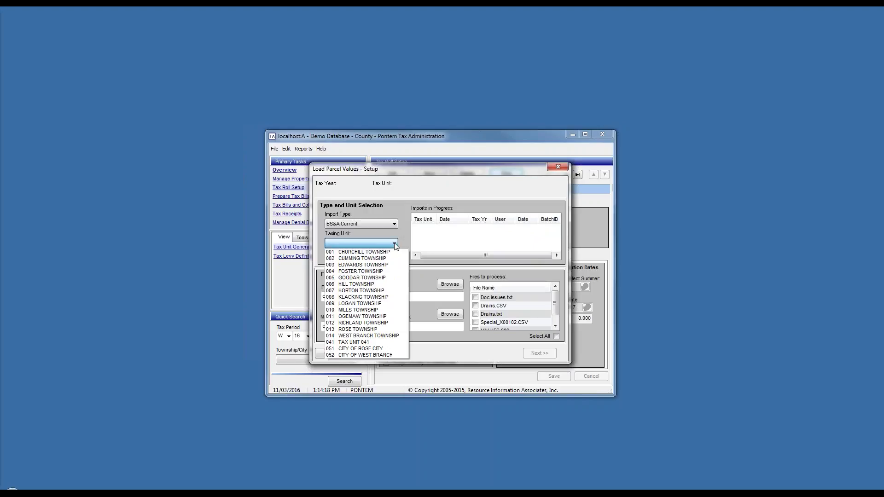
pyautogui.click(385, 304)
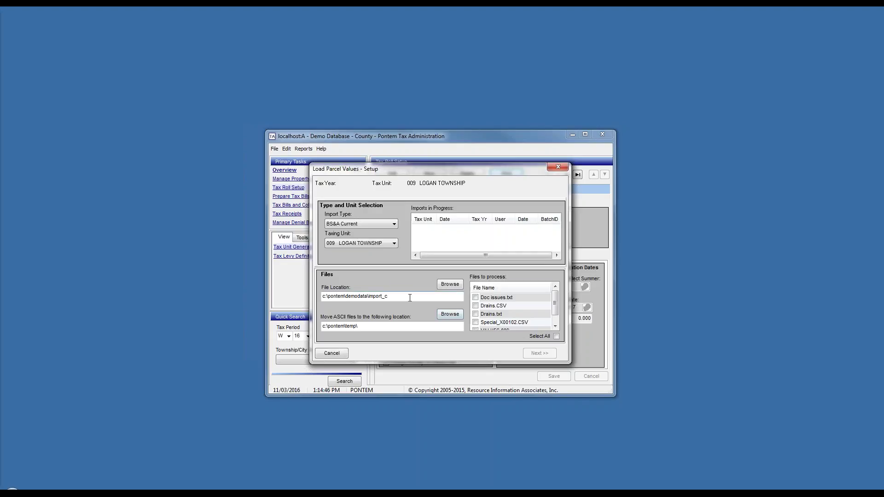
pyautogui.click(556, 319)
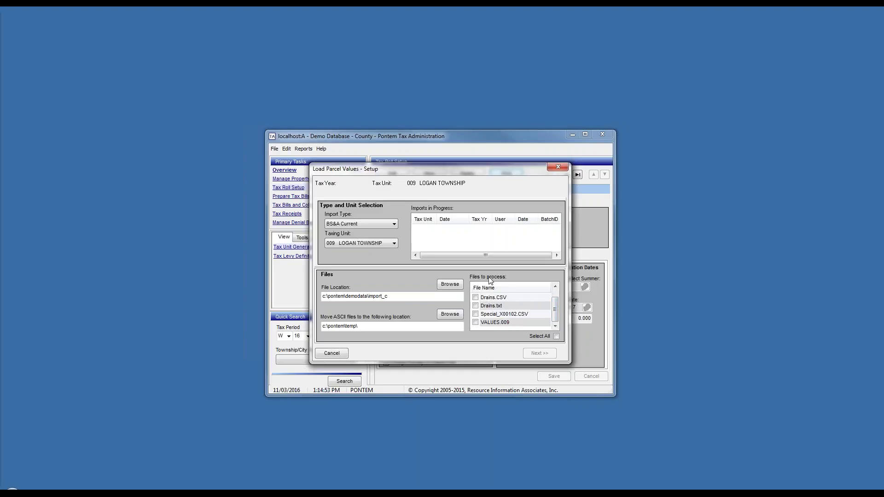
pyautogui.click(476, 323)
pyautogui.click(541, 354)
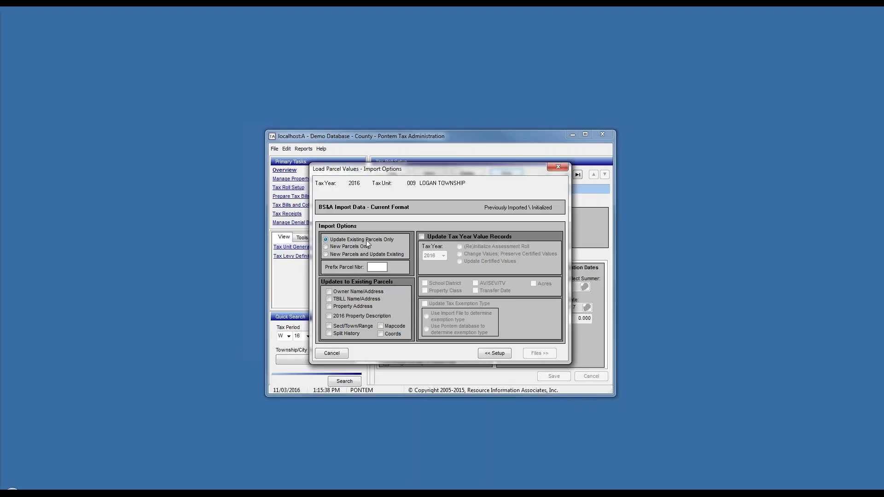
# - Enable updating 2016 value records with Change Values; Preserve Certified Values, set exemption types from the import file, and continue to file selection
pyautogui.click(422, 236)
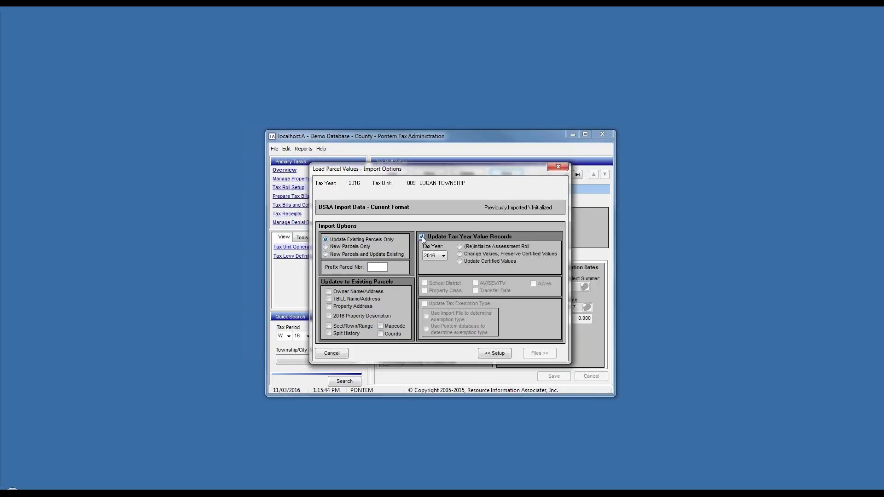
pyautogui.click(471, 254)
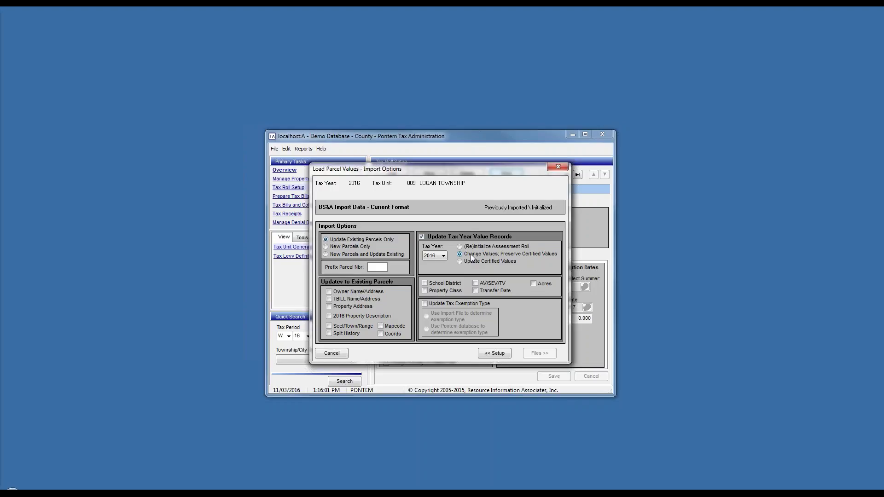
pyautogui.click(425, 303)
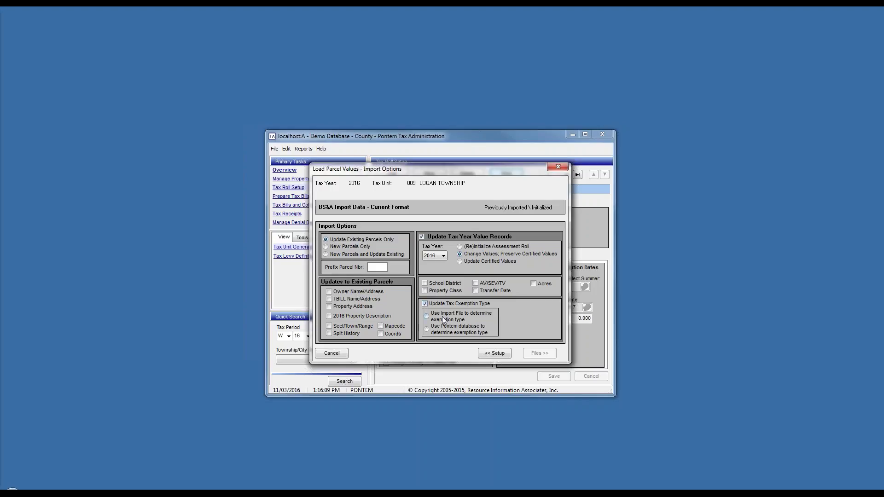
pyautogui.click(426, 317)
pyautogui.click(538, 354)
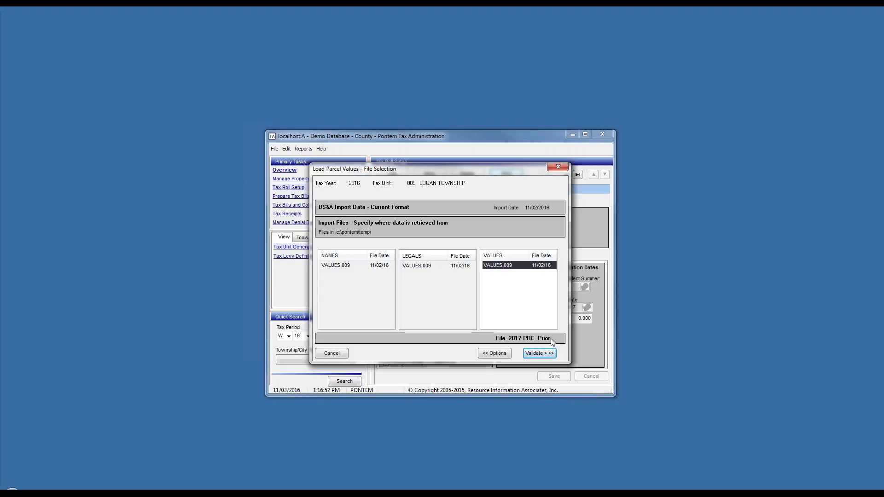
# - Validate and process the VALUES.009 import, and apply all pending parcel records in the list for Logan Township
pyautogui.click(538, 353)
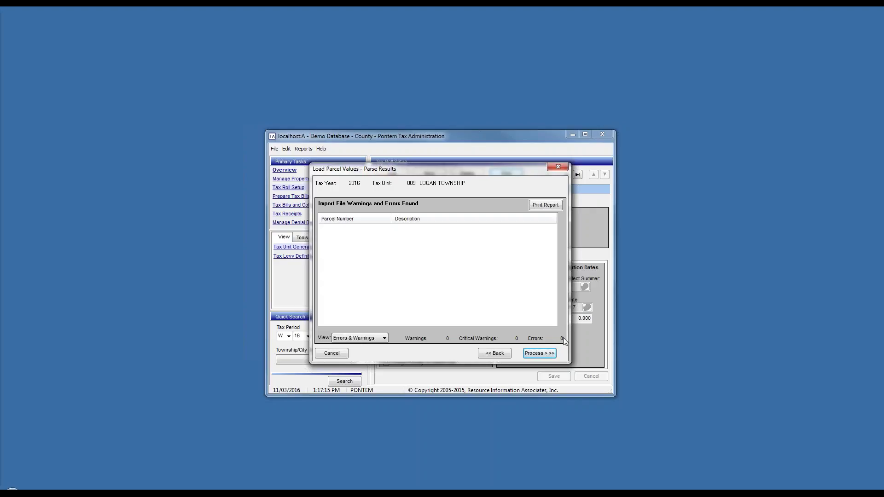
pyautogui.click(537, 353)
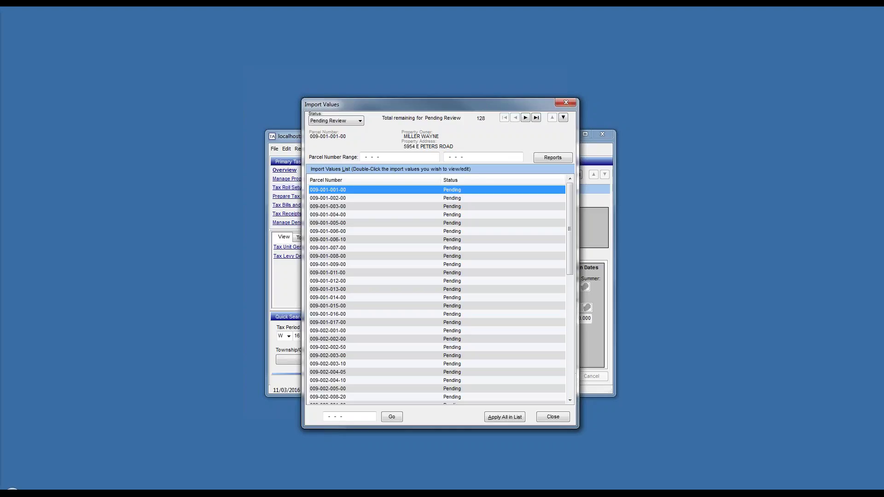
pyautogui.click(506, 417)
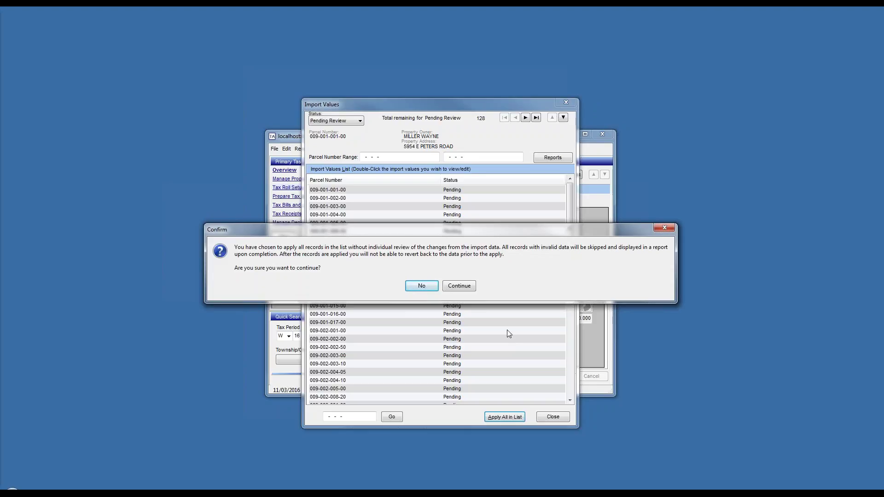
pyautogui.click(460, 286)
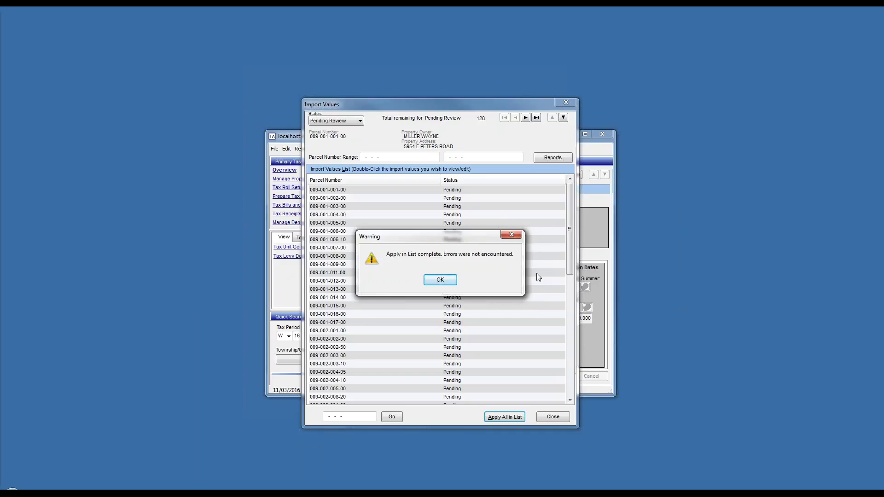
pyautogui.click(442, 282)
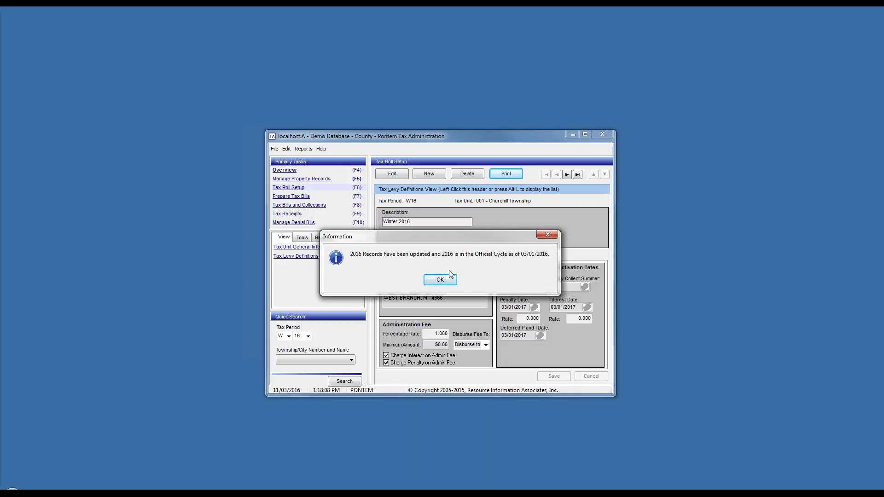
pyautogui.press('Return')
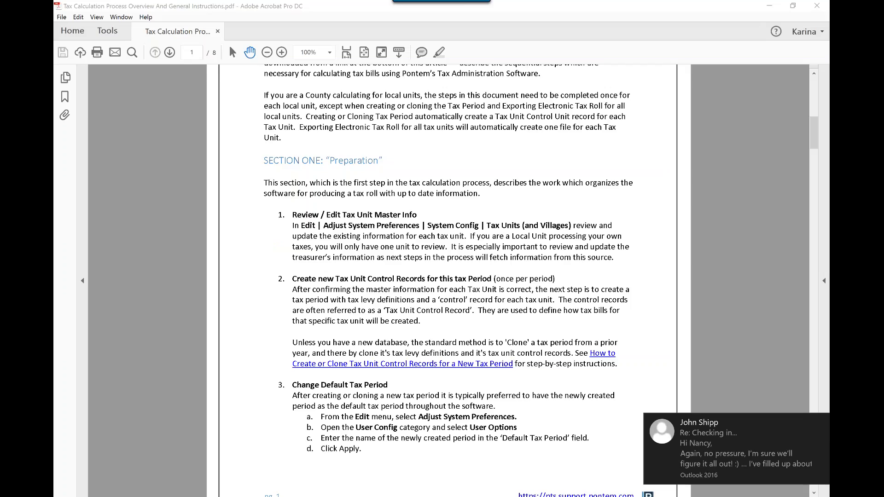
# - Switch to the Pontem help site in Firefox, open the Adding and Editing Levy Definitions article under Calculating Tax Bills and read through it
pyautogui.moveTo(397, 496)
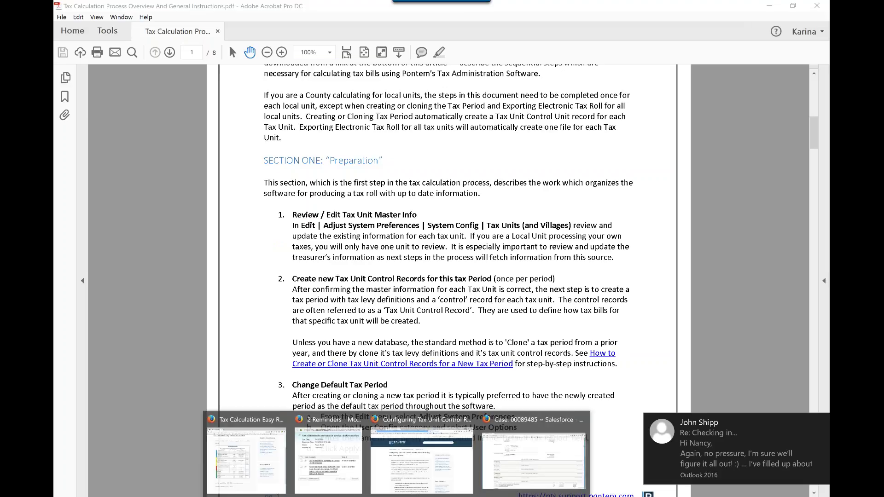
pyautogui.click(422, 460)
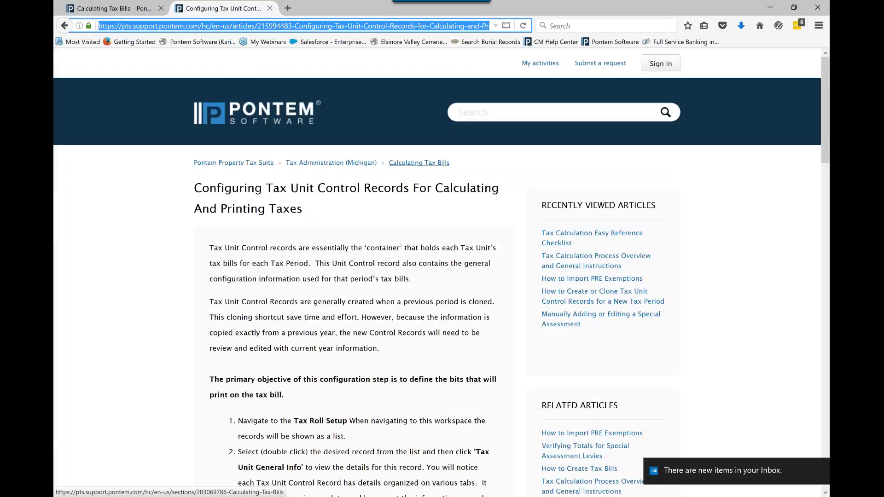
pyautogui.click(431, 165)
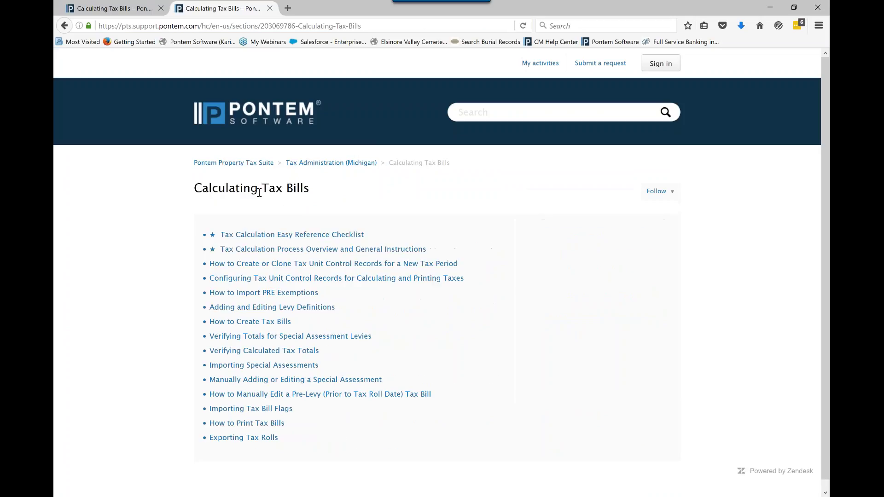
pyautogui.click(272, 308)
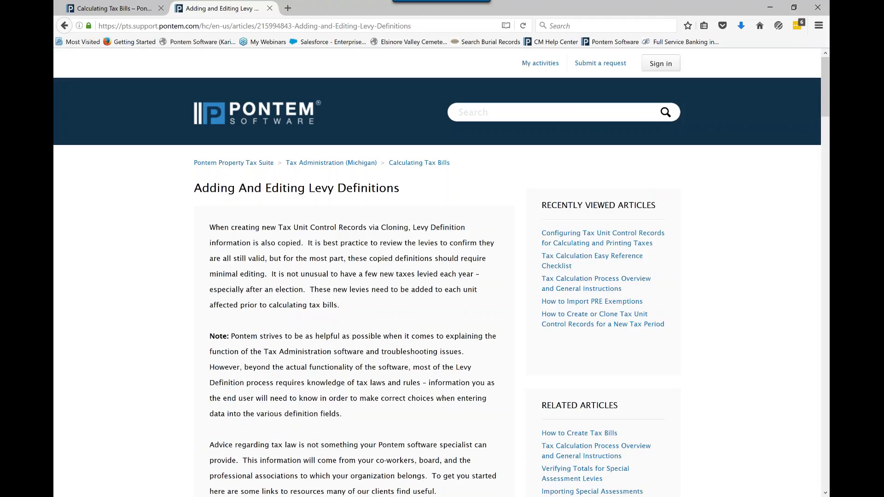
pyautogui.scroll(-5, 442, 272)
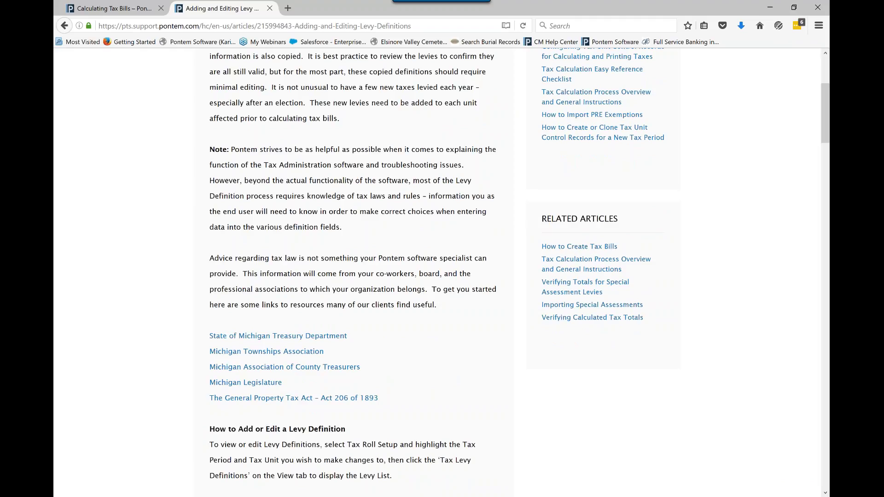
pyautogui.scroll(-3, 442, 272)
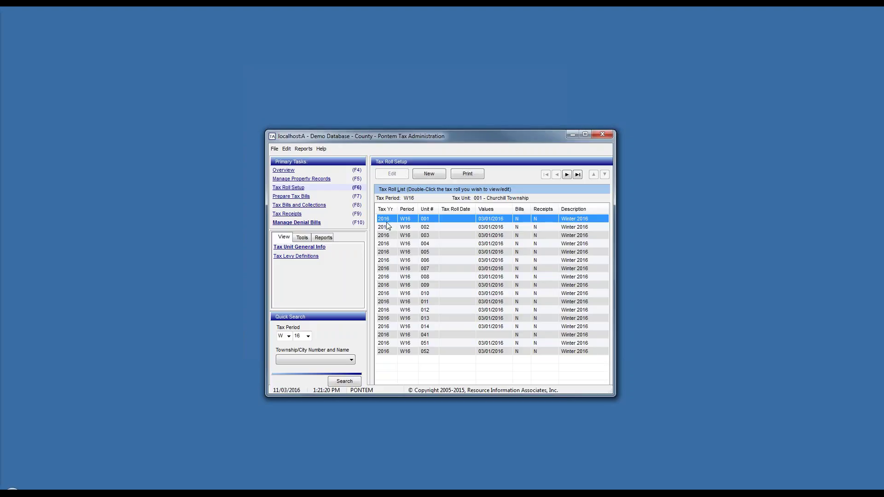
# - Switch to Pontem Tax Administration and open the tax levy definitions for unit 001 in period W16
pyautogui.click(338, 258)
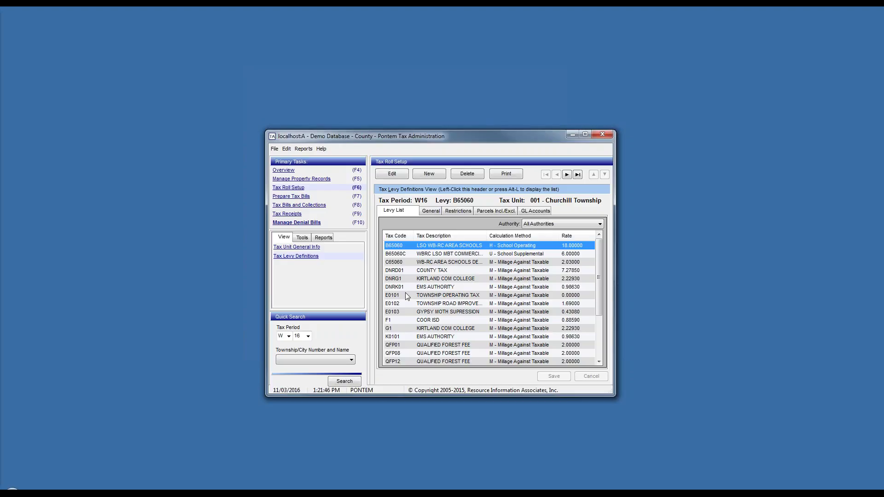
# - Open the EMS Authority levy DNRK01 for editing and set its millage rate to 1
pyautogui.click(406, 295)
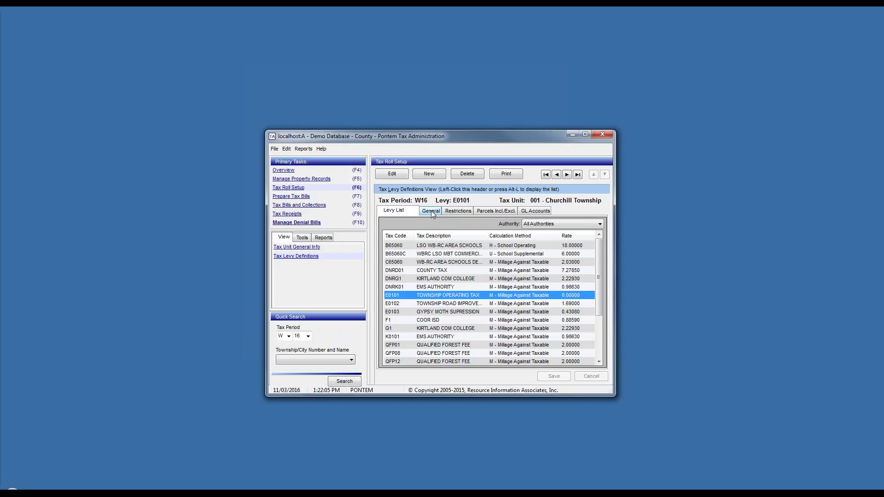
pyautogui.click(403, 290)
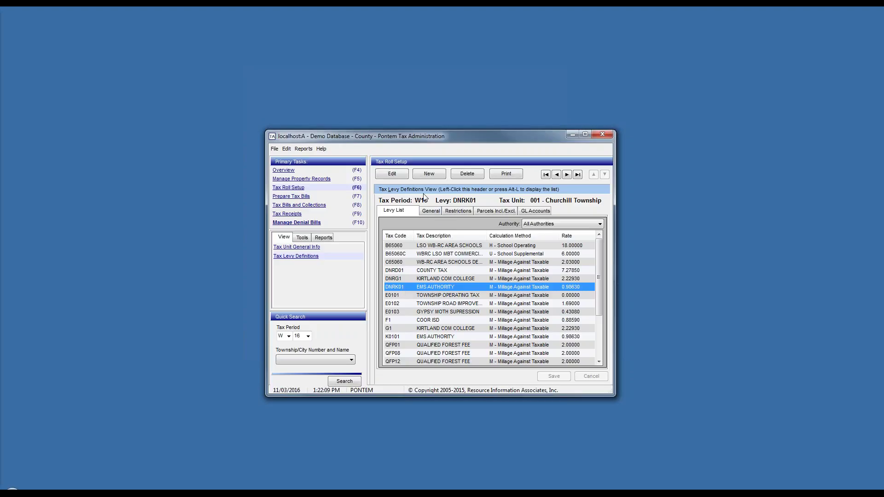
pyautogui.click(407, 174)
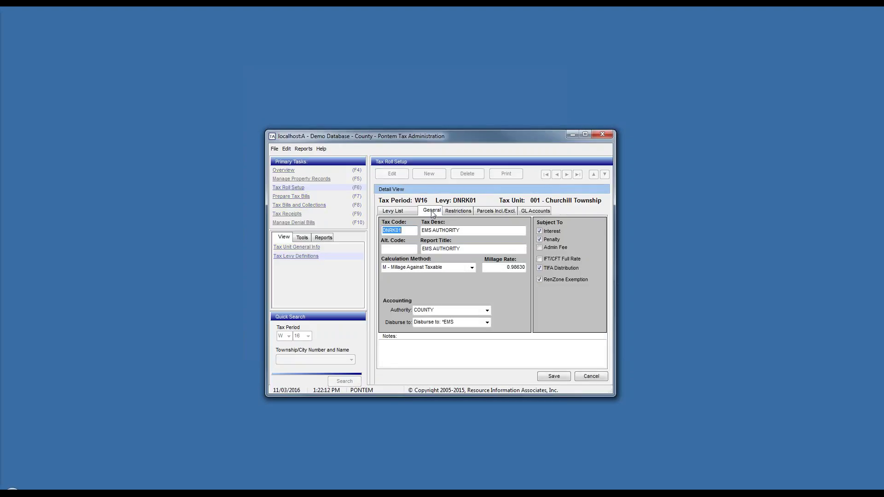
pyautogui.moveTo(506, 268); pyautogui.dragTo(533, 269)
pyautogui.press('Tab')
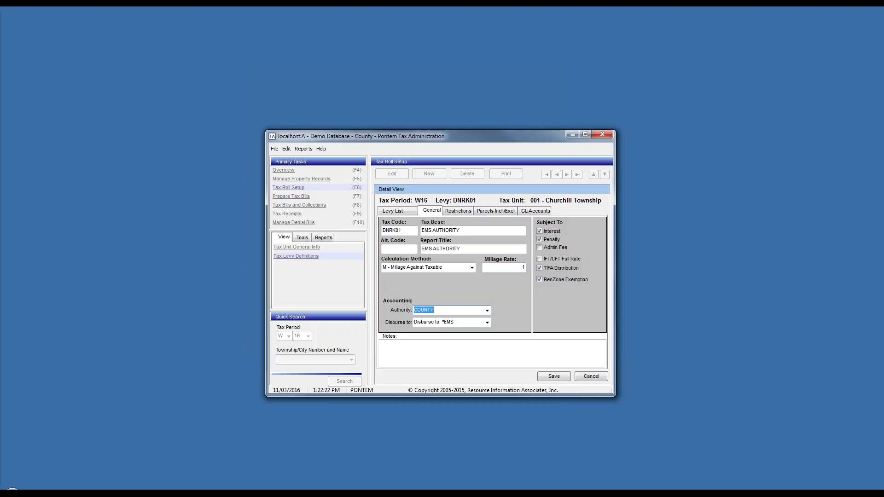
# - Look through the available calculation methods, return to M - Millage Against Taxable, and save the DNRK01 levy
pyautogui.click(513, 267)
pyautogui.hotkey('shift', 'Tab')
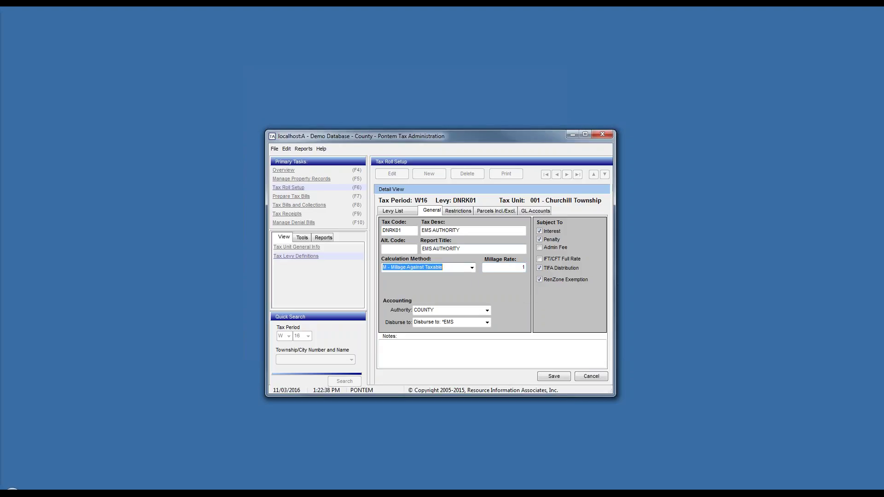
pyautogui.press('Down')
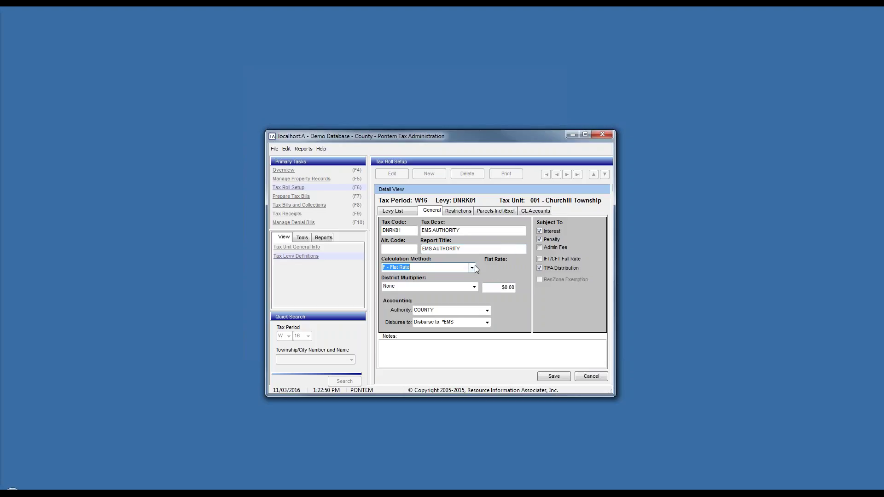
pyautogui.scroll(-1, 475, 265)
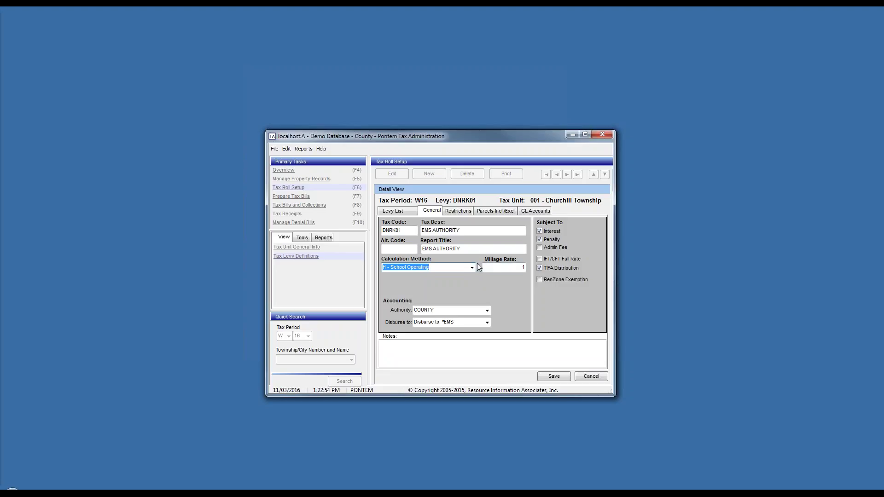
pyautogui.scroll(-1, 479, 268)
pyautogui.scroll(-1, 479, 267)
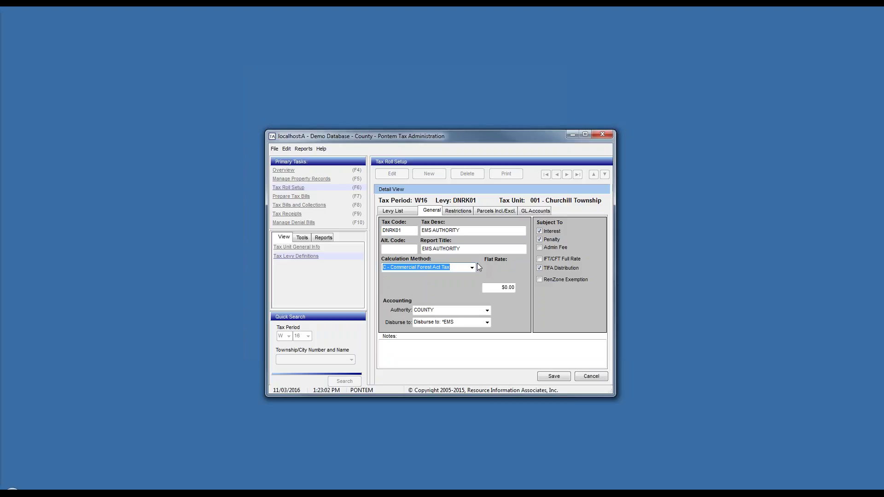
pyautogui.scroll(-1, 479, 267)
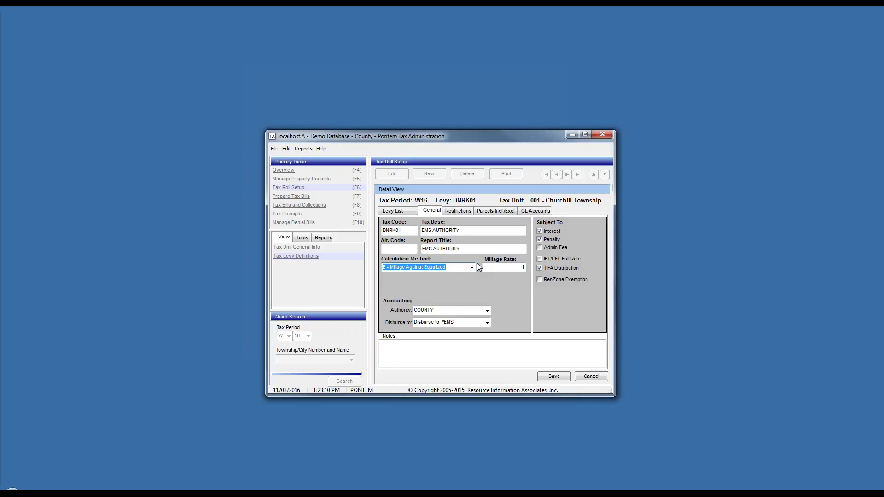
pyautogui.scroll(-1, 479, 267)
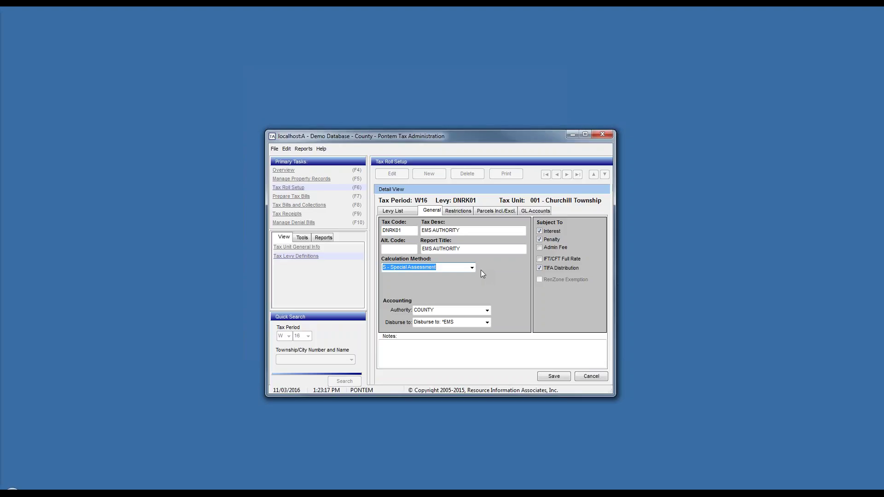
pyautogui.scroll(2, 481, 270)
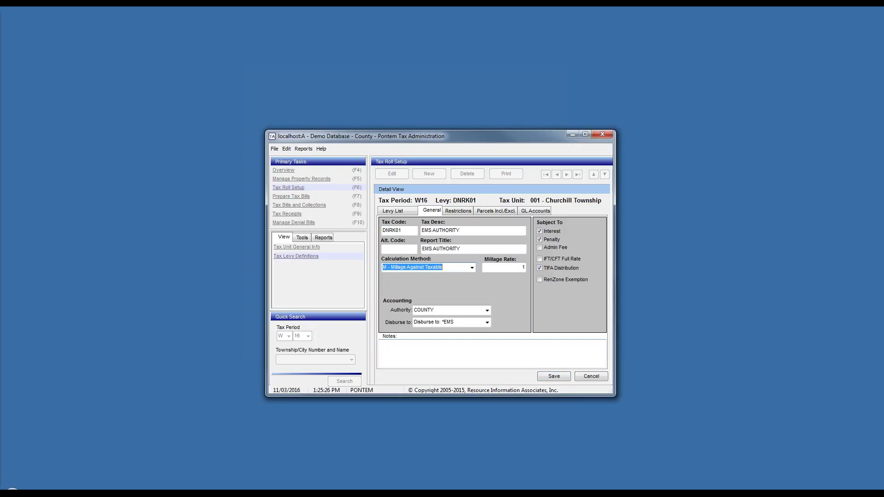
pyautogui.click(554, 377)
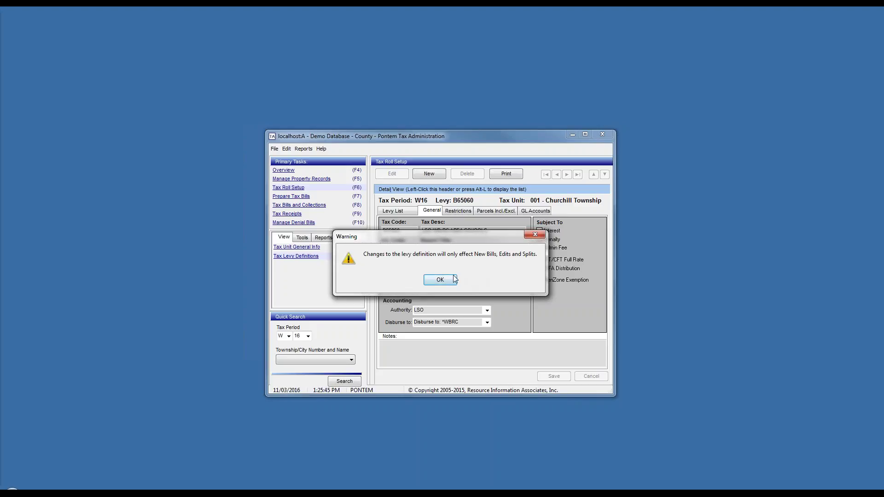
pyautogui.click(447, 280)
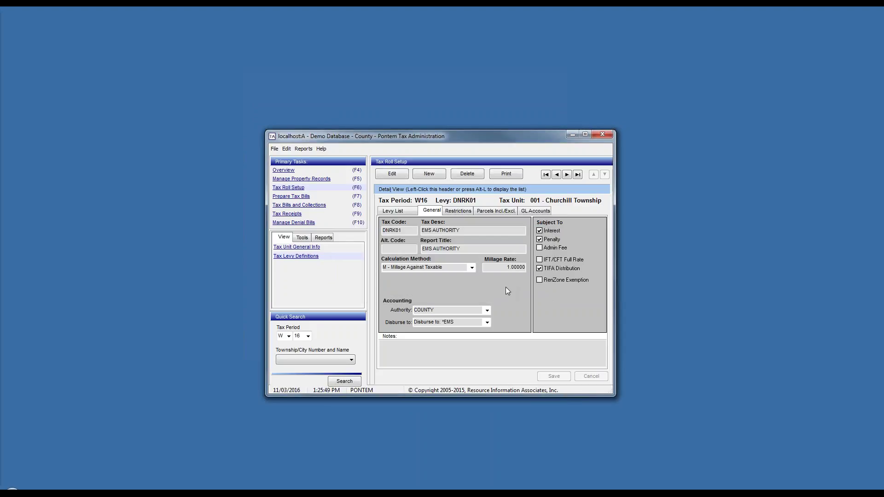
# - Review the DNRK01 levy's restriction summary, covering the included tax units and the DNR special inclusion
pyautogui.click(459, 211)
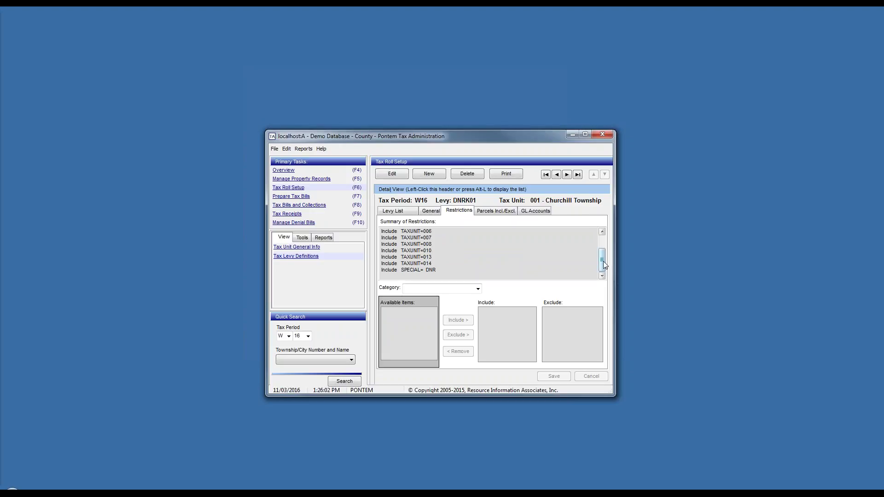
pyautogui.moveTo(603, 260); pyautogui.dragTo(602, 244)
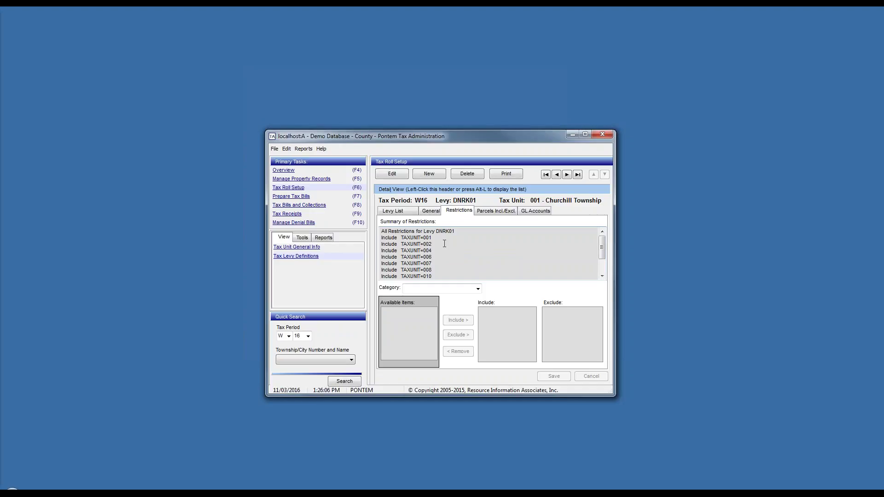
pyautogui.moveTo(380, 238); pyautogui.dragTo(446, 250)
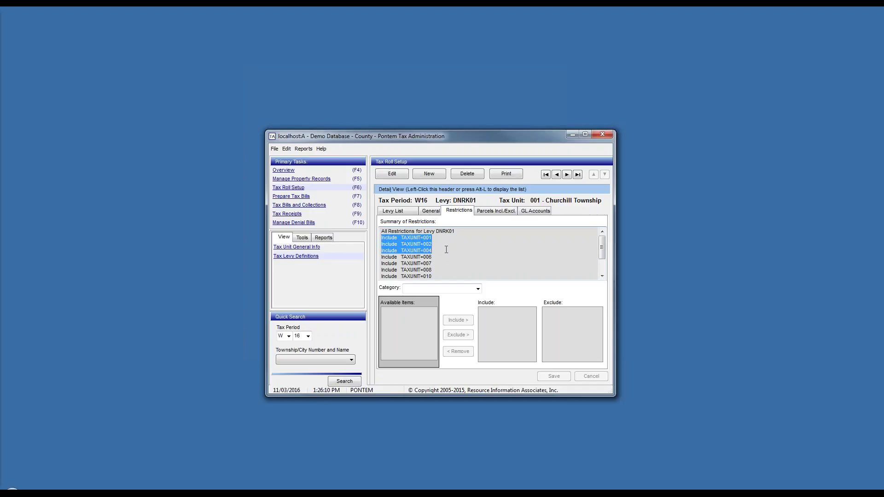
pyautogui.click(604, 269)
pyautogui.moveTo(440, 271); pyautogui.dragTo(403, 271)
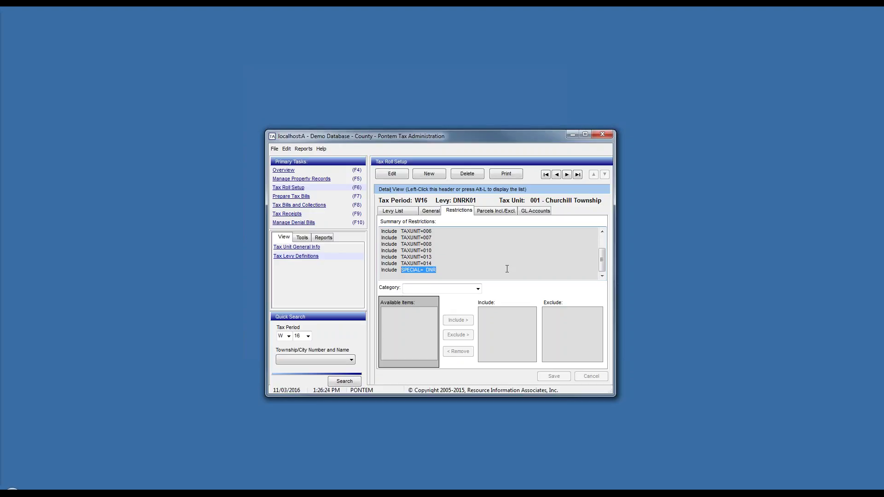
# - Try removing 002 - Cumming Township from the levy's included Tax Units restrictions, and cancel the edit
pyautogui.click(478, 289)
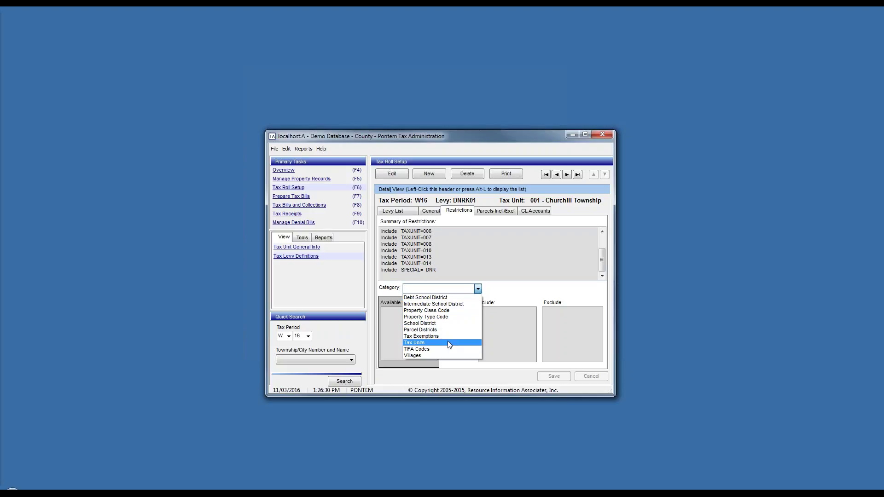
pyautogui.click(448, 342)
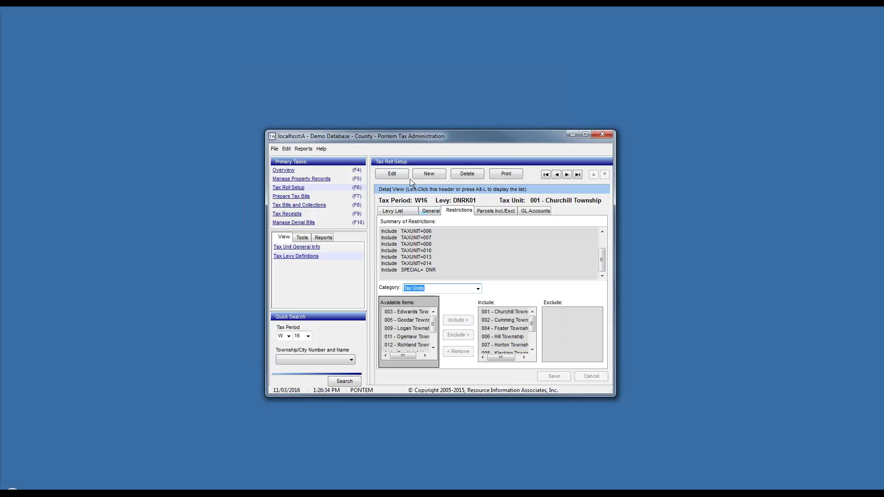
pyautogui.click(399, 174)
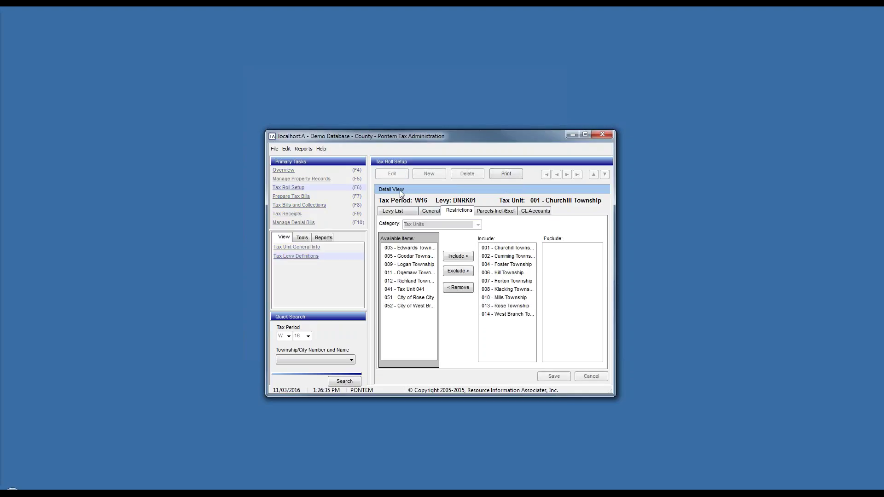
pyautogui.click(513, 257)
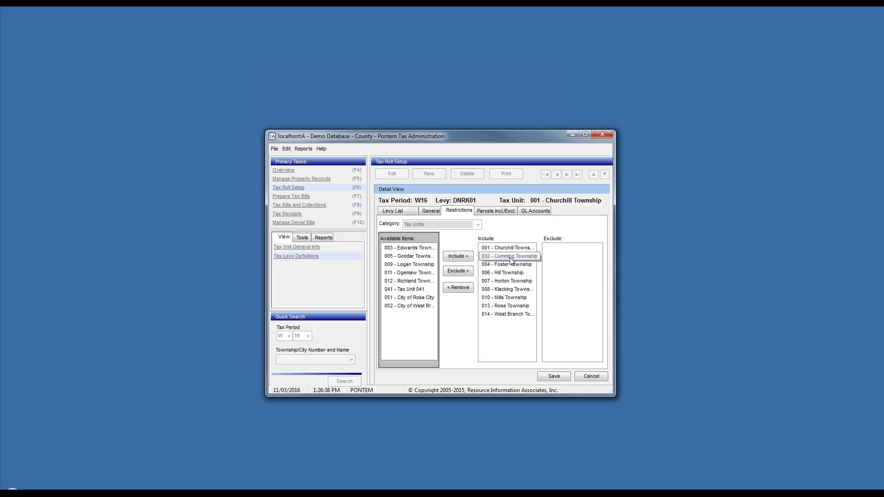
pyautogui.click(461, 289)
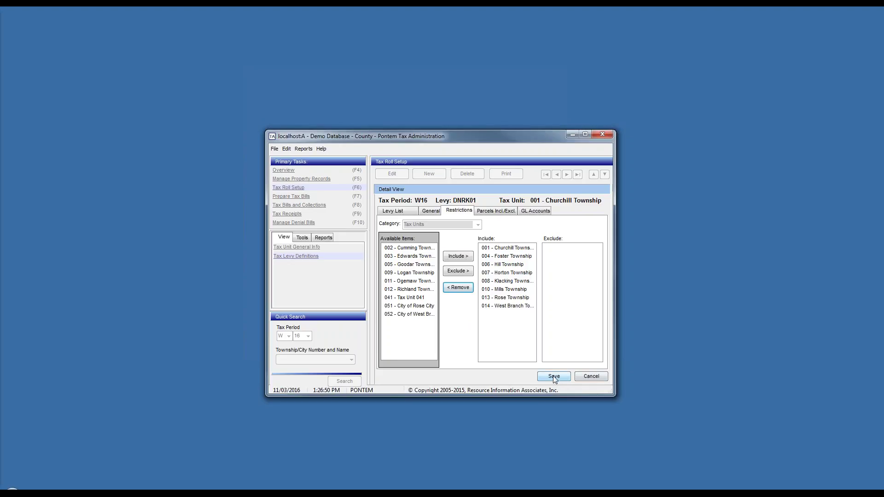
pyautogui.click(588, 377)
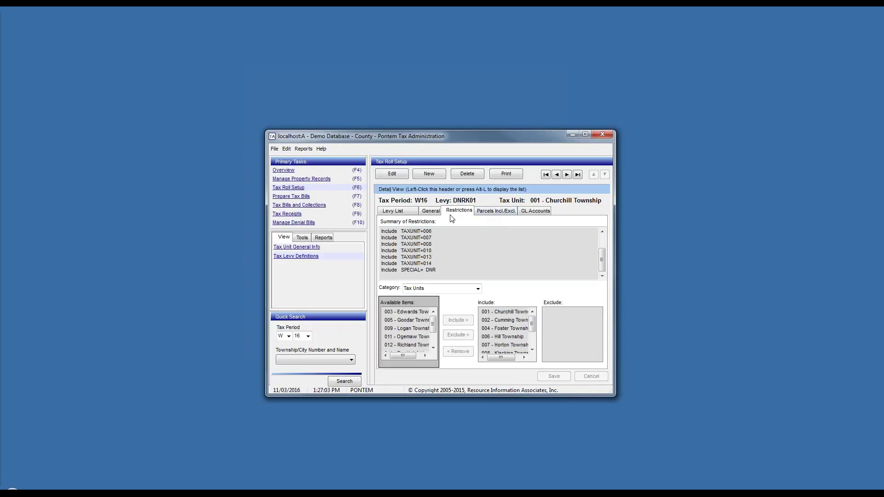
# - Check the GL accounts of levy DNRK01, the levy list and the levy's general details
pyautogui.click(534, 212)
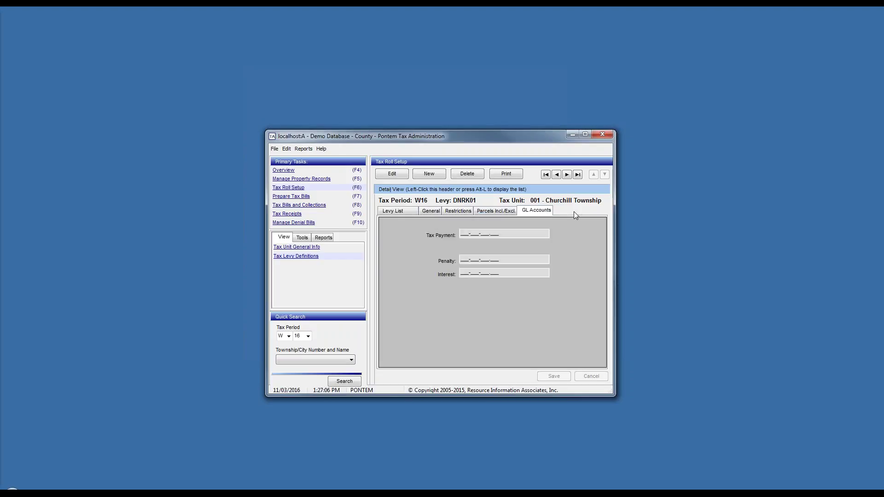
pyautogui.click(408, 213)
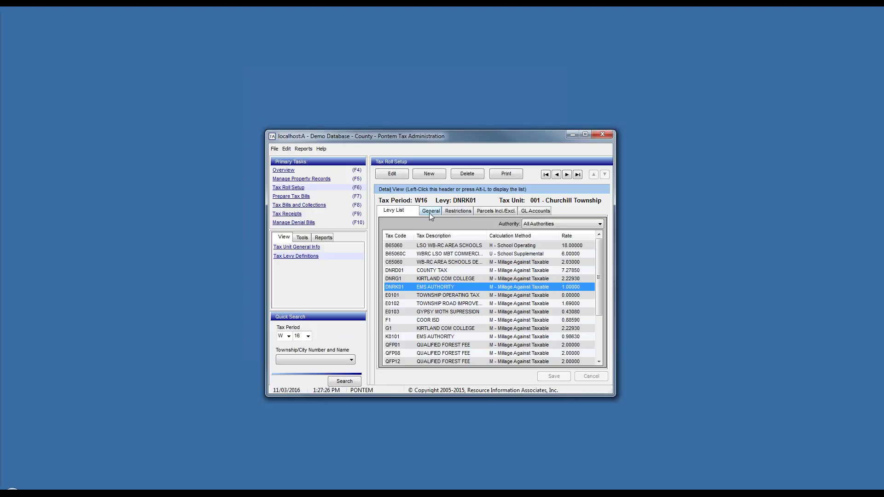
pyautogui.click(430, 211)
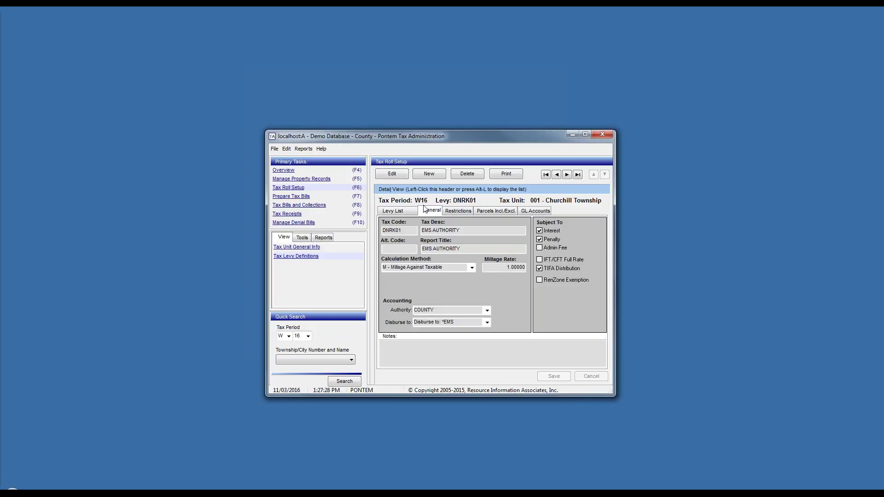
# - View a blank new levy definition, cancel it, and check the restrictions of levy B65060 before returning to the levy list
pyautogui.click(433, 177)
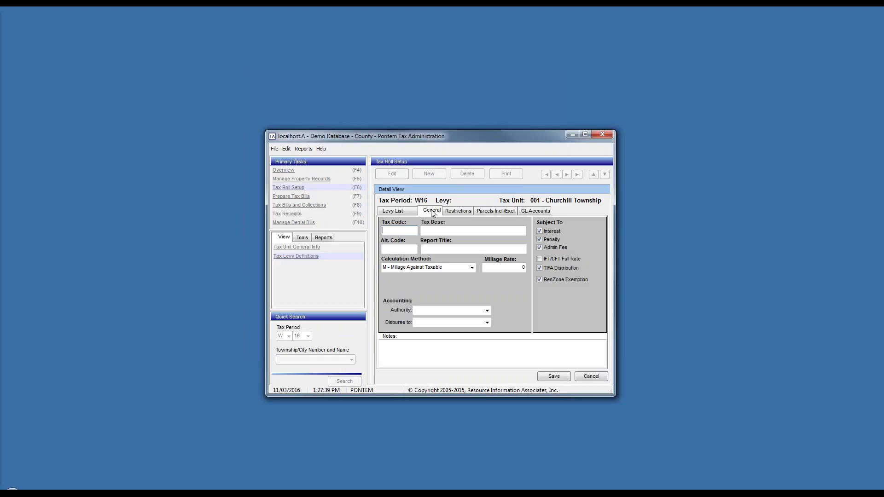
pyautogui.click(592, 377)
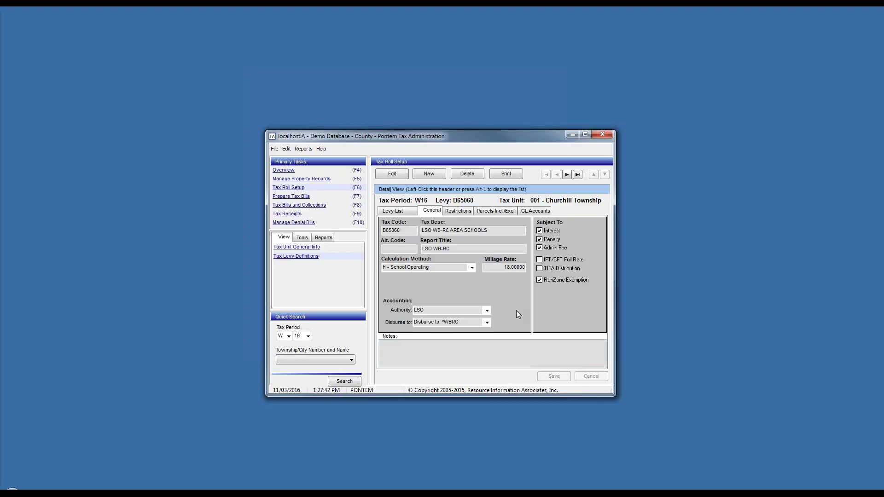
pyautogui.click(459, 211)
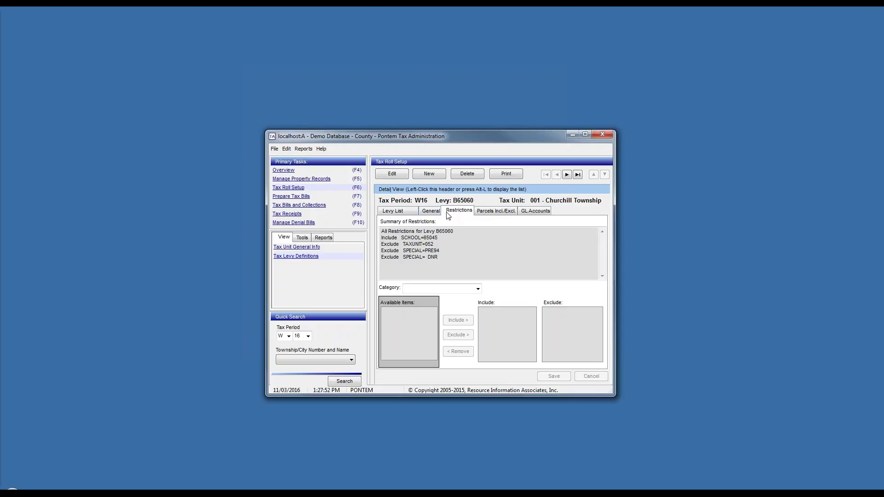
pyautogui.click(409, 214)
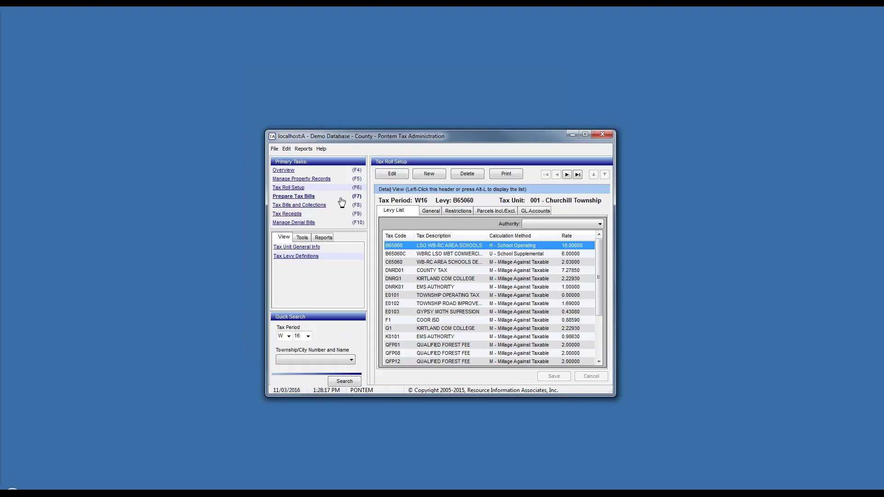
# - Start Create\Update Tax Bills for period W16 and choose 001 - Churchill Township as the taxing unit
pyautogui.click(311, 197)
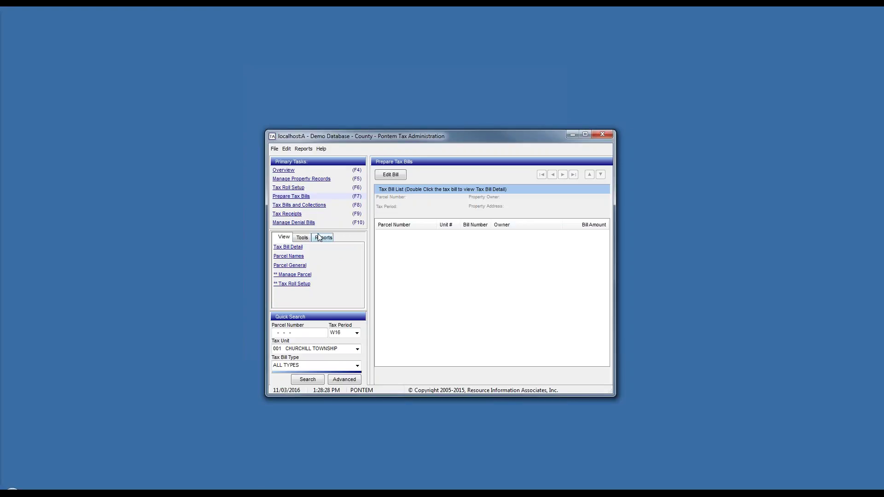
pyautogui.click(303, 239)
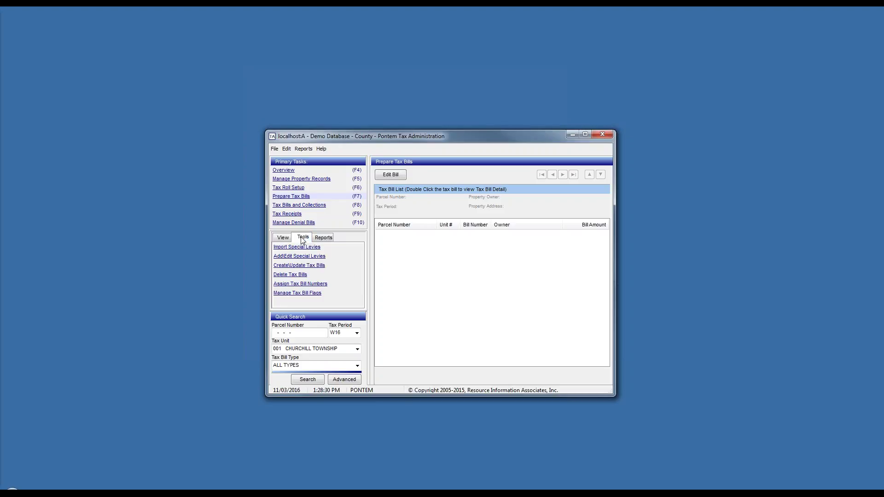
pyautogui.click(339, 267)
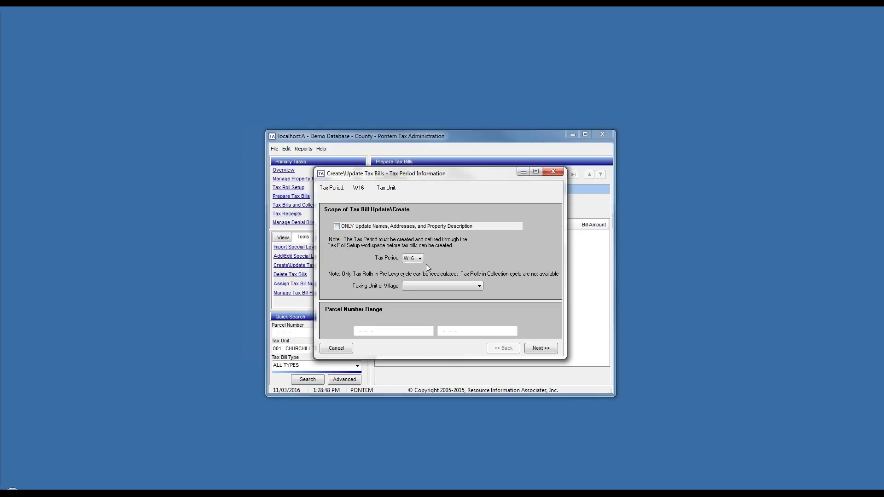
pyautogui.click(441, 286)
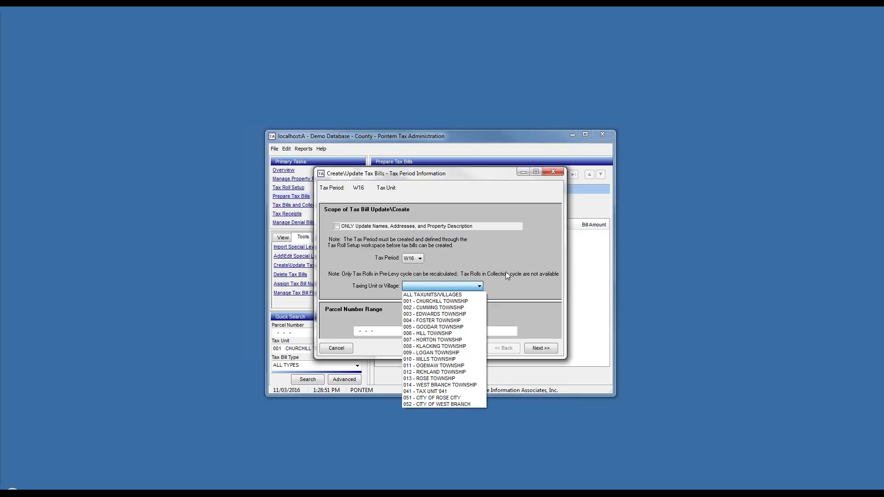
pyautogui.click(474, 301)
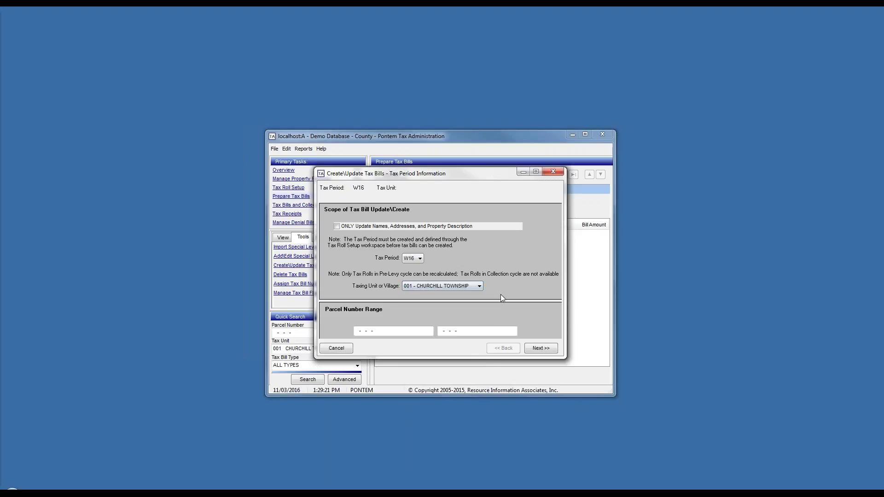
# - Run the tax bill creation for unit 001 with All Roll Types included
pyautogui.click(544, 349)
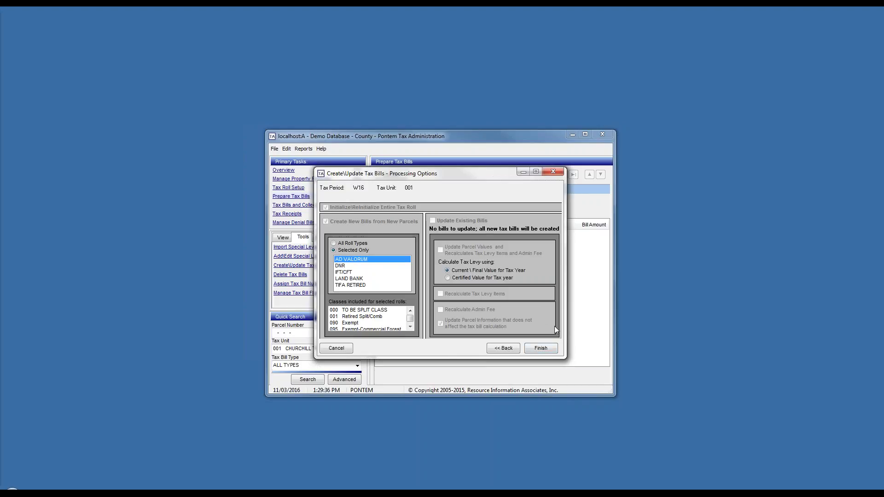
pyautogui.click(350, 247)
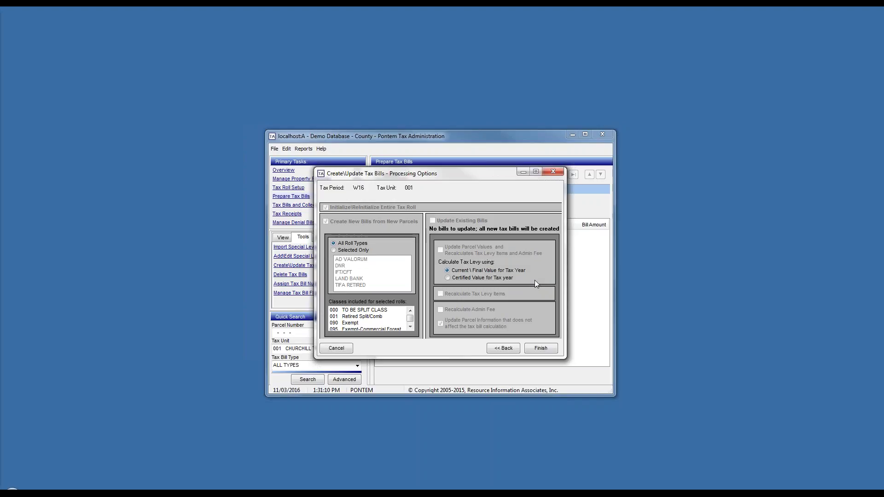
pyautogui.click(540, 349)
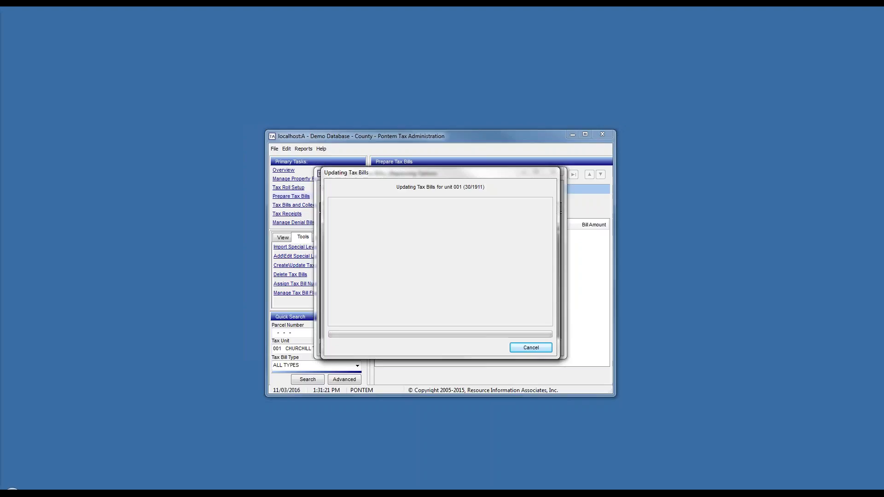
# - Switch to the Adobe Reader reports and compare the Qualified Forest Fee's net taxable value with exemption XFRST's taxable value in the District Statistics Report
pyautogui.moveTo(0, 77); pyautogui.dragTo(706, 13)
pyautogui.moveTo(0, 37); pyautogui.dragTo(205, 18)
pyautogui.click(494, 20)
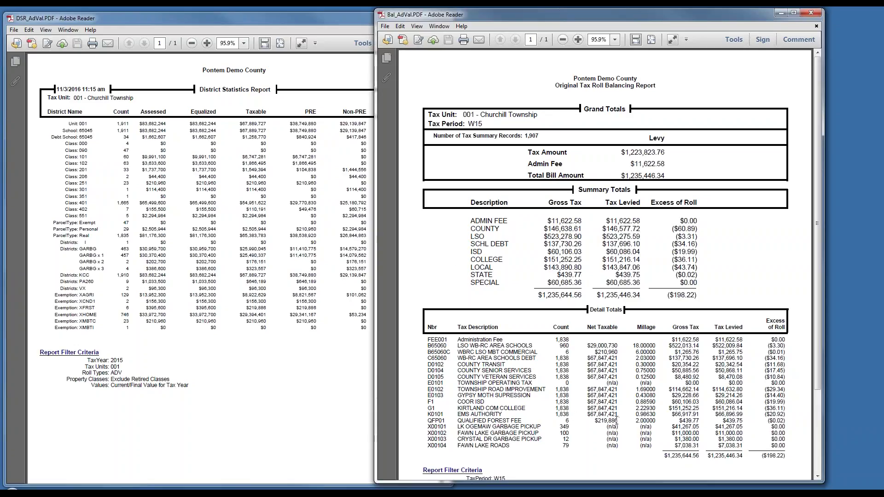
pyautogui.moveTo(618, 421); pyautogui.dragTo(595, 422)
pyautogui.click(187, 355)
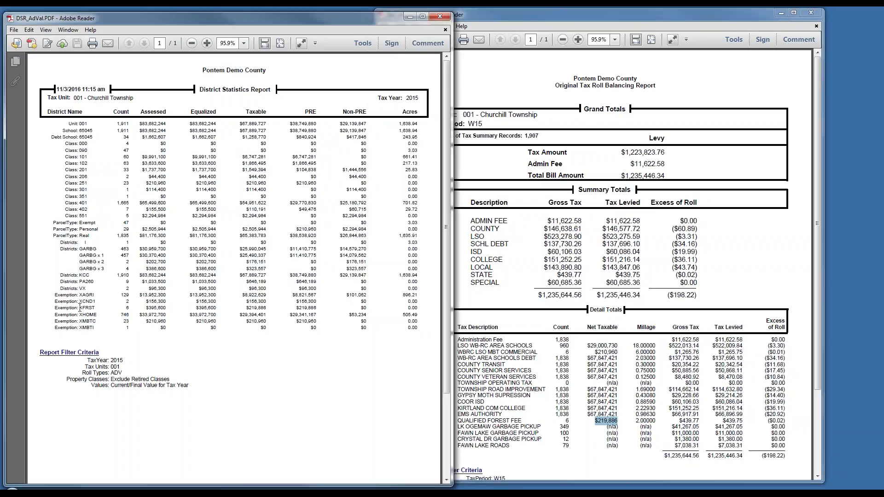
pyautogui.moveTo(80, 308); pyautogui.dragTo(96, 308)
pyautogui.moveTo(267, 308); pyautogui.dragTo(247, 309)
# - Compare the net taxable value of levy B65060C, WBRC LSO MBT Commercial, with the PRE value of Class 251 in the District Statistics Report
pyautogui.click(492, 353)
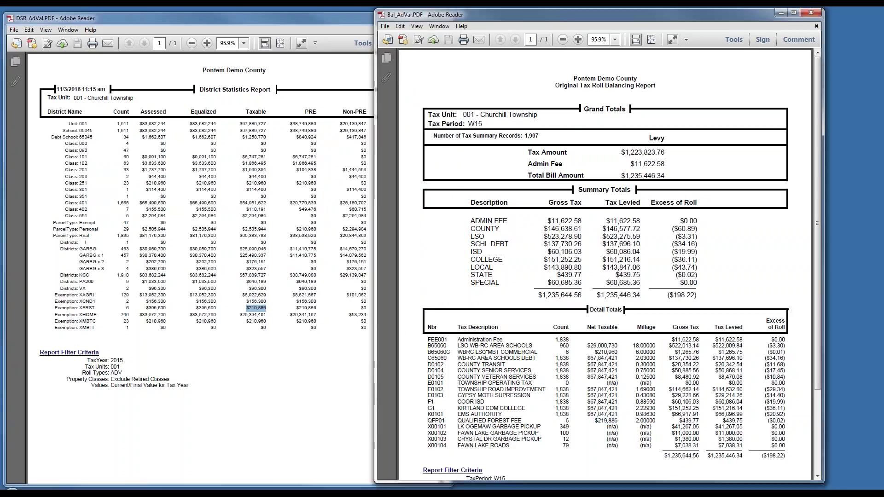
pyautogui.doubleClick(494, 353)
pyautogui.moveTo(618, 353); pyautogui.dragTo(594, 353)
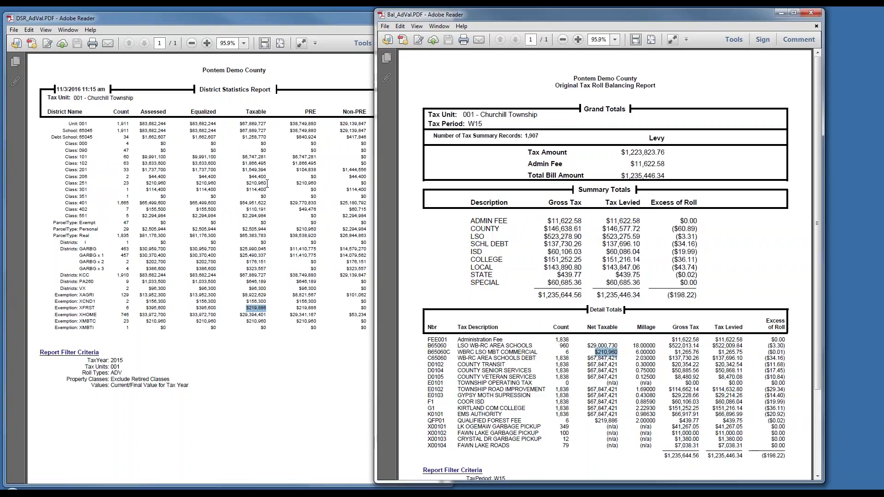
pyautogui.click(296, 184)
pyautogui.moveTo(296, 184); pyautogui.dragTo(317, 183)
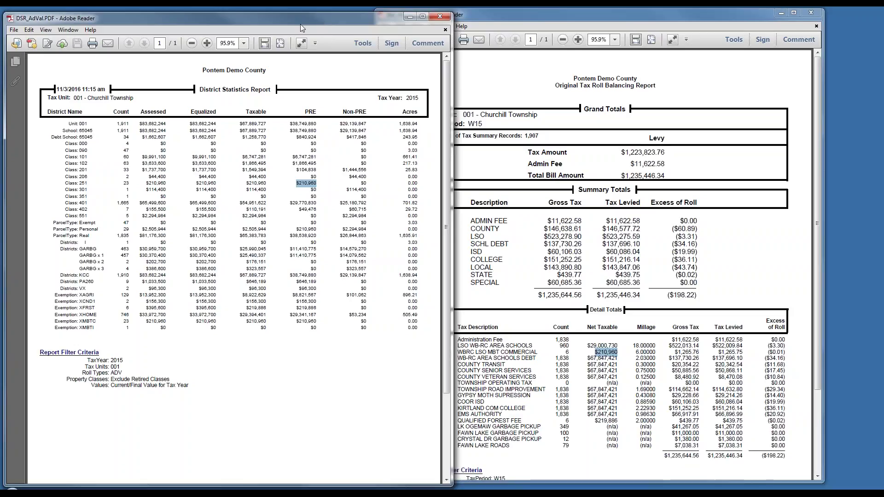
# - Minimize the District Statistics Report and check the excess of roll and count of levy B65060 in the balancing report
pyautogui.click(410, 16)
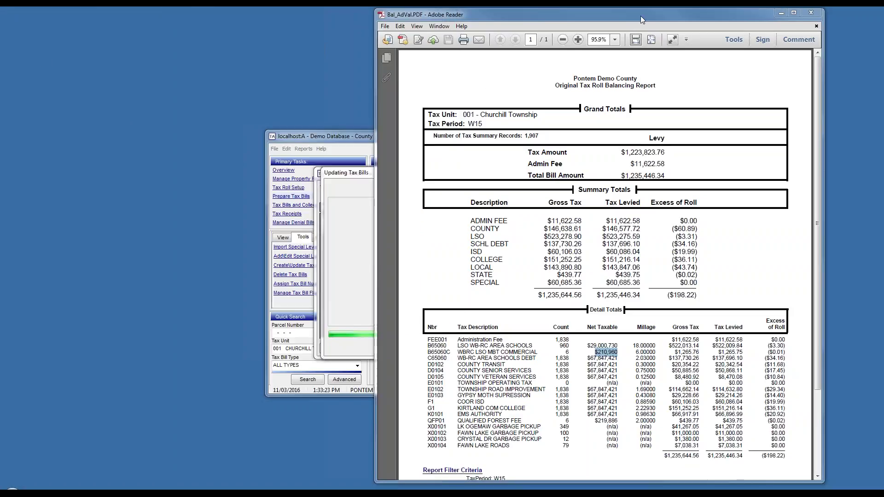
pyautogui.moveTo(637, 17); pyautogui.dragTo(474, 19)
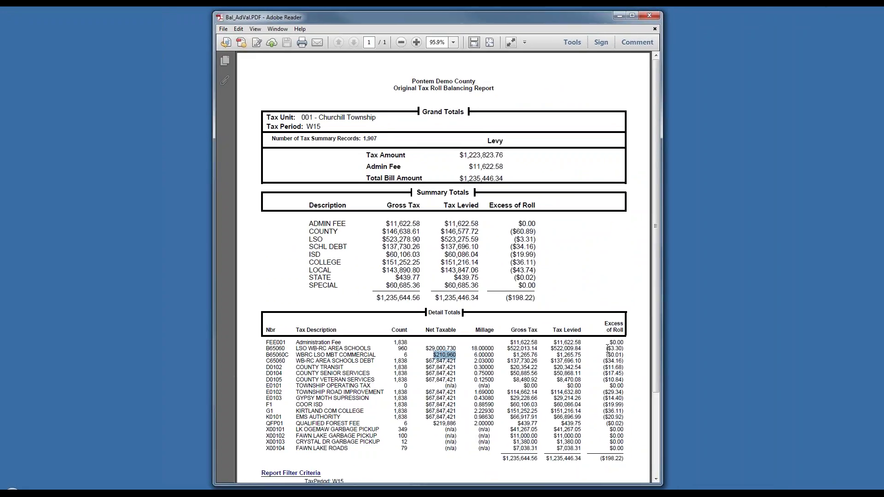
pyautogui.moveTo(607, 348); pyautogui.dragTo(627, 349)
pyautogui.moveTo(408, 349); pyautogui.dragTo(397, 349)
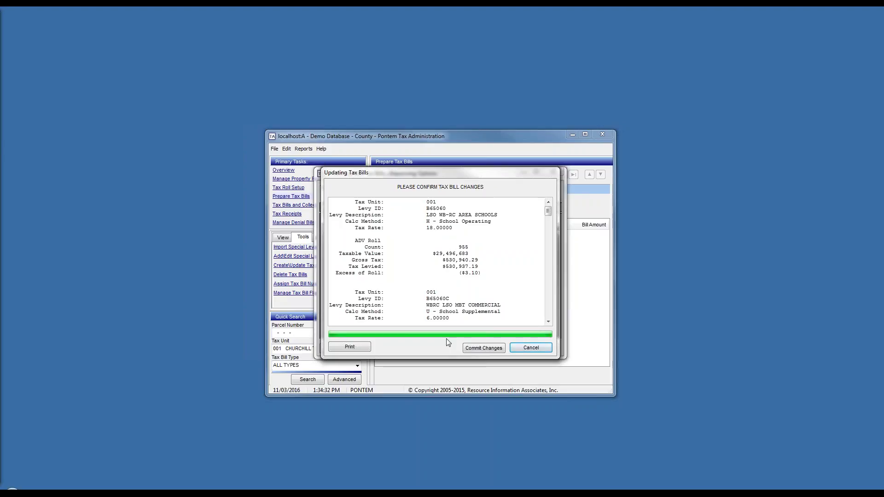
# - Commit the tax bill changes in Pontem Tax Administration and show the W16 Prepare Tax Bills list
pyautogui.click(477, 349)
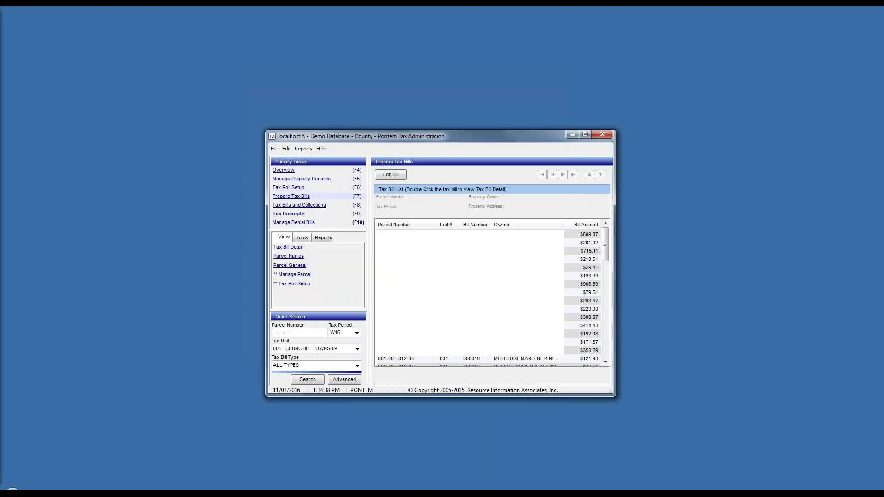
pyautogui.click(305, 197)
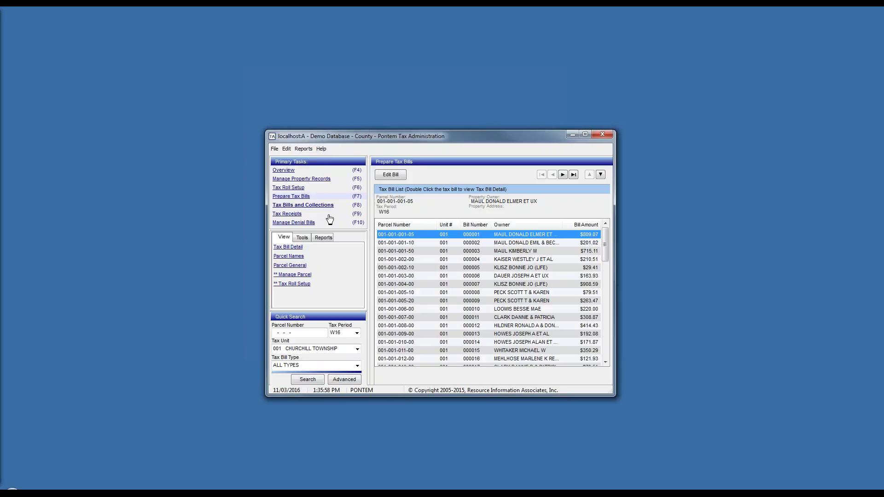
# - Set up a special levies import for W16 from the Fixed Length file Drains.txt and run the trial preview
pyautogui.click(303, 238)
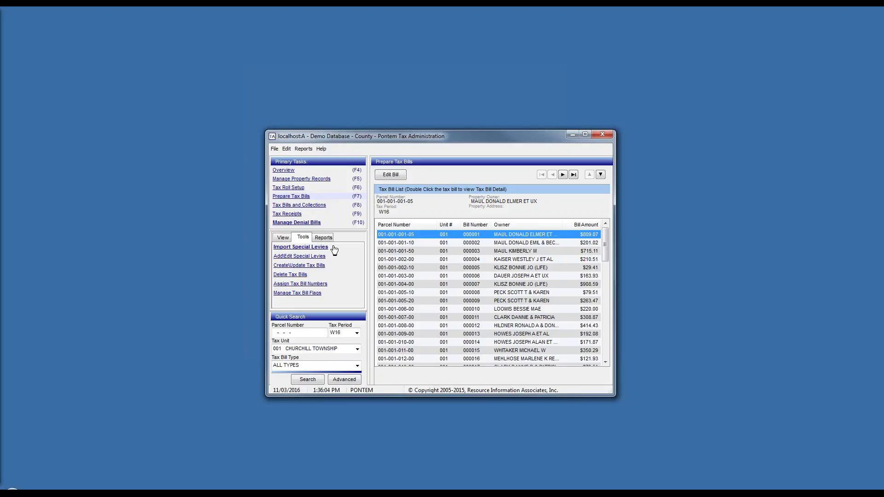
pyautogui.click(333, 249)
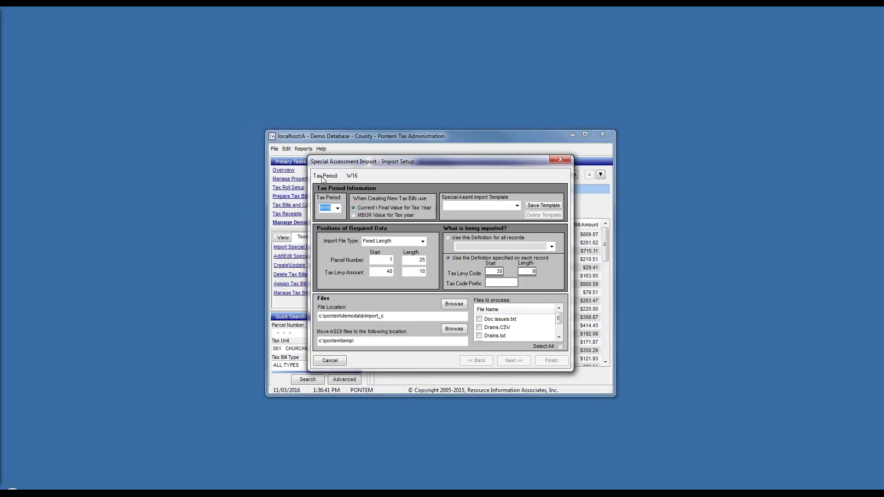
pyautogui.click(423, 241)
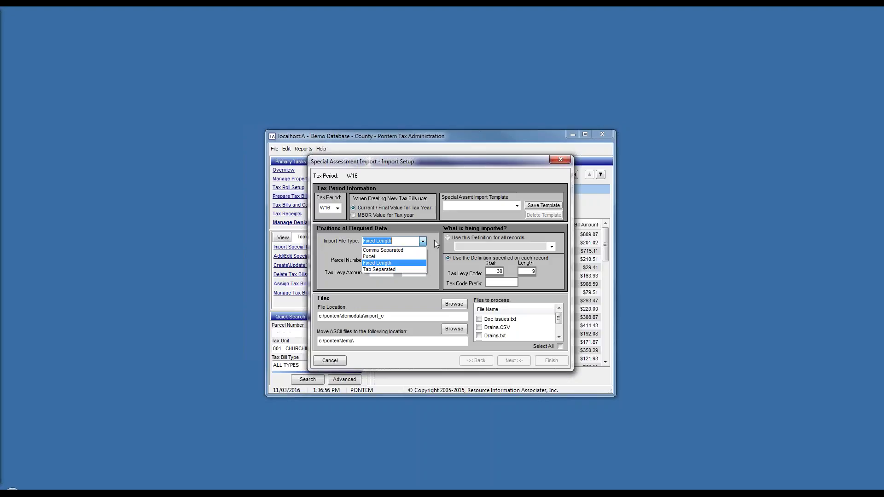
pyautogui.click(435, 242)
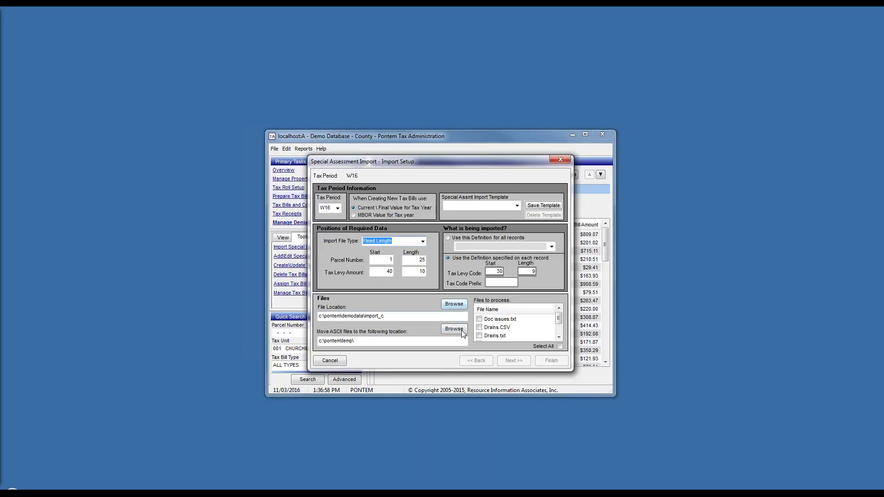
pyautogui.click(479, 336)
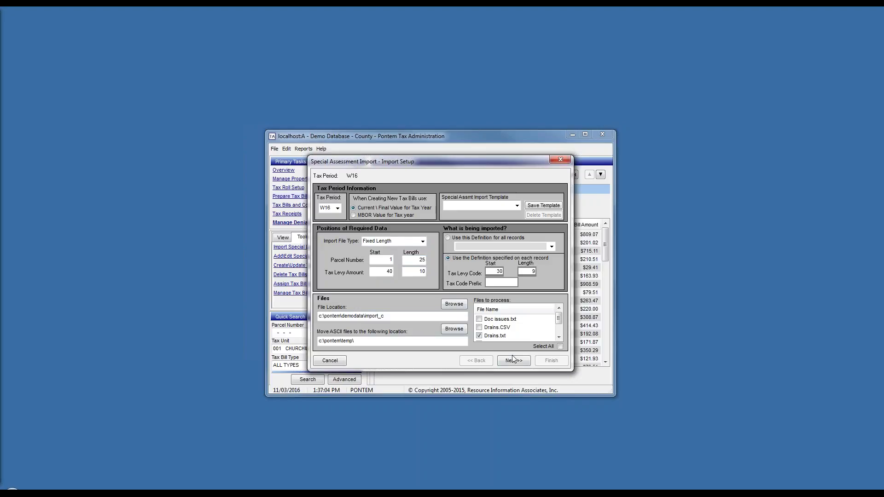
pyautogui.click(559, 338)
pyautogui.click(559, 338)
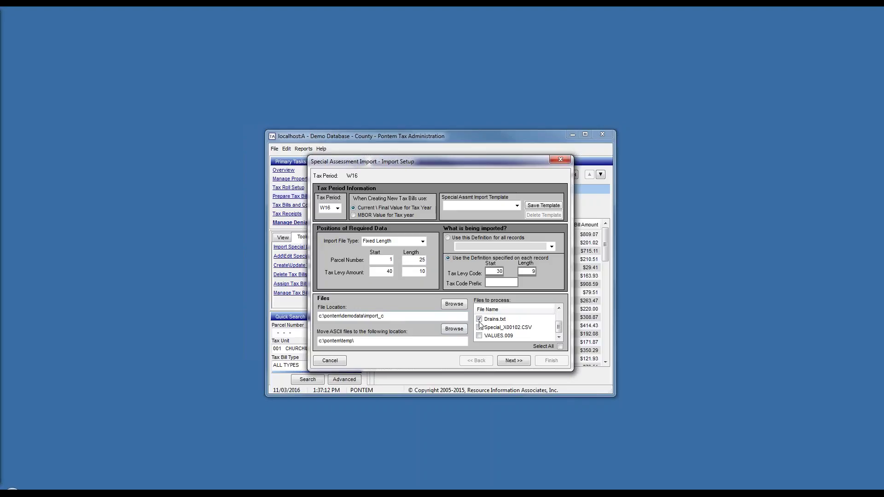
pyautogui.click(514, 361)
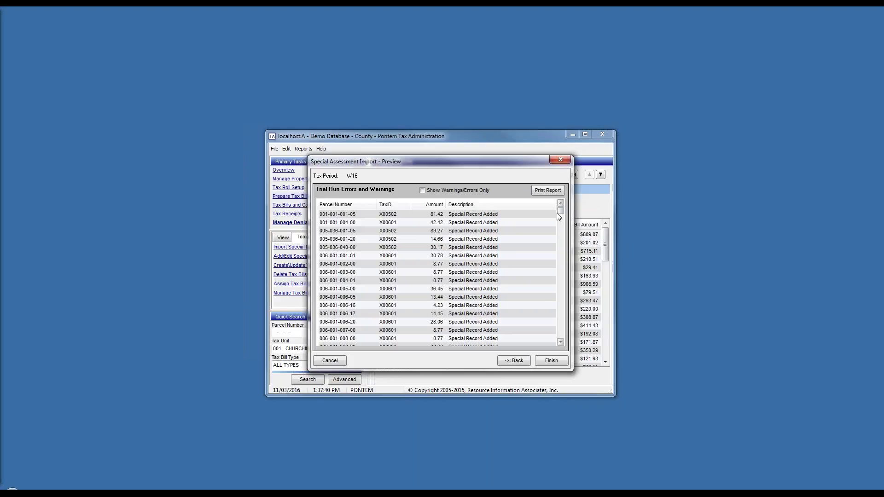
# - Filter the trial run to warnings and errors only, inspect the exempted parcel's entry, and restore the full list
pyautogui.moveTo(560, 213)
pyautogui.mouseDown()
pyautogui.moveTo(572, 339)
pyautogui.moveTo(570, 208)
pyautogui.mouseUp()
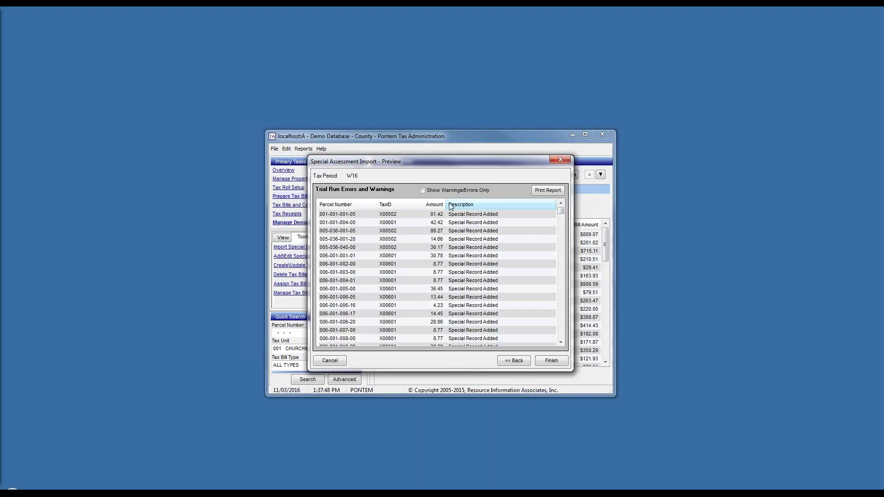
pyautogui.click(422, 190)
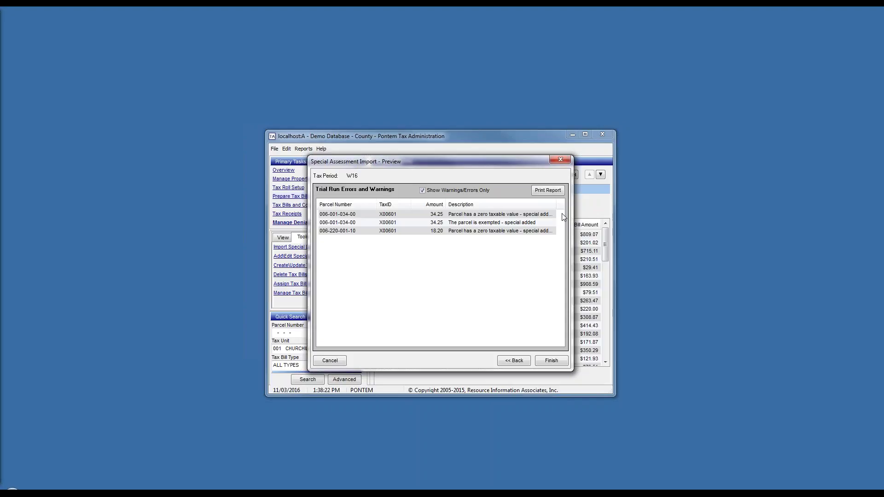
pyautogui.click(517, 224)
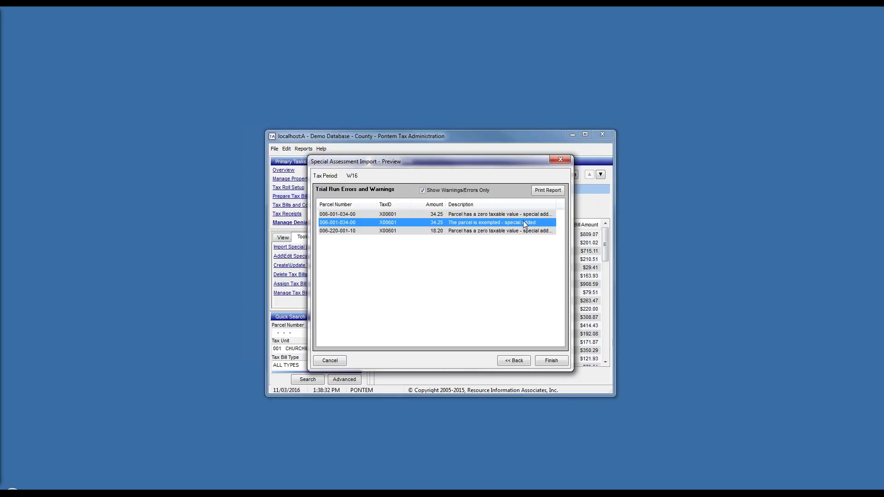
pyautogui.click(422, 190)
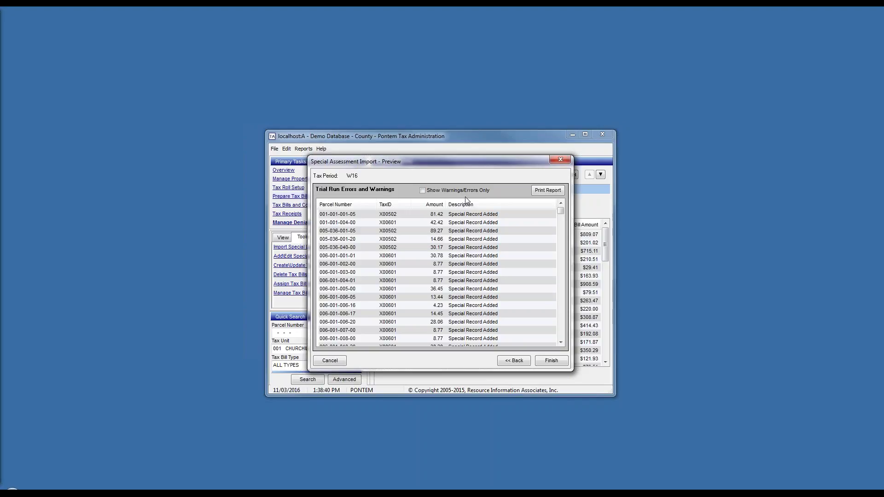
# - Preview the Import Special Levies Error Report, review its messages and the totals on the last page, and close the preview
pyautogui.click(548, 191)
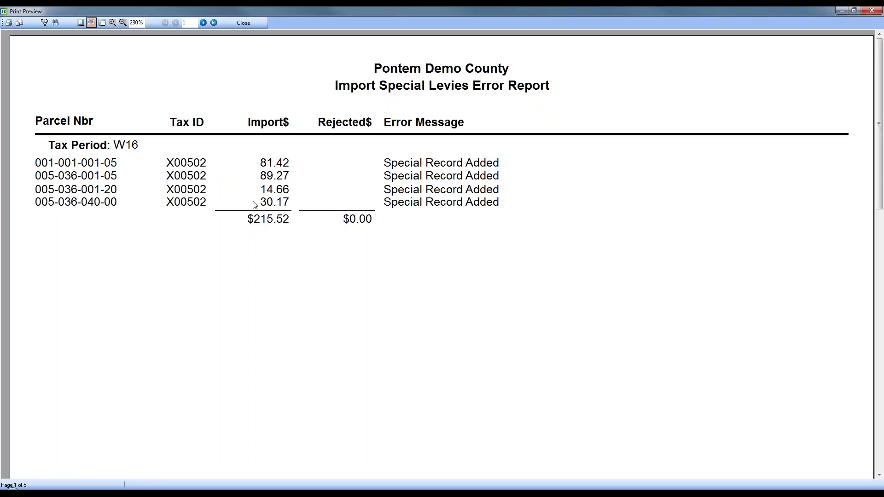
pyautogui.click(203, 24)
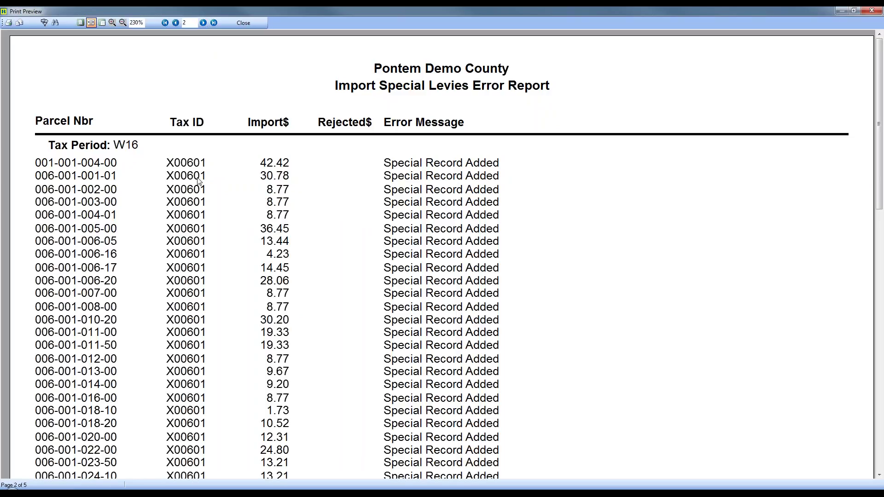
pyautogui.scroll(-7, 199, 181)
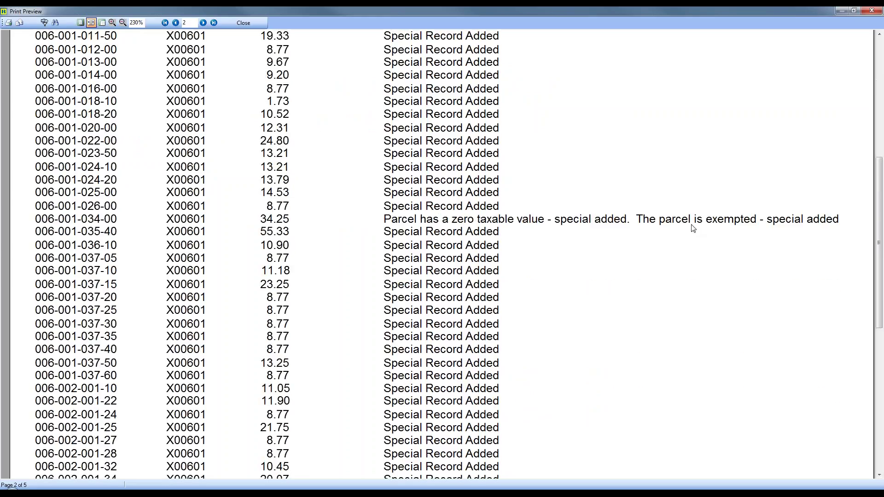
pyautogui.scroll(-5, 492, 271)
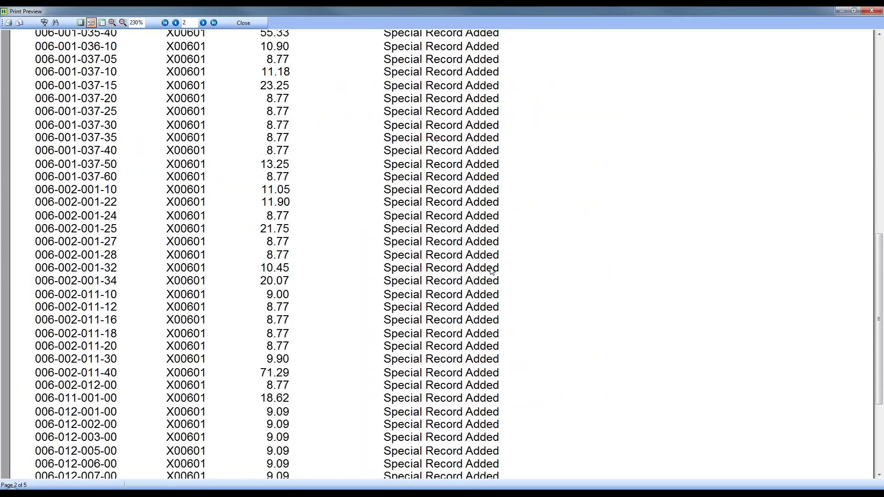
pyautogui.scroll(-3, 492, 271)
pyautogui.scroll(4, 481, 249)
pyautogui.scroll(12, 481, 249)
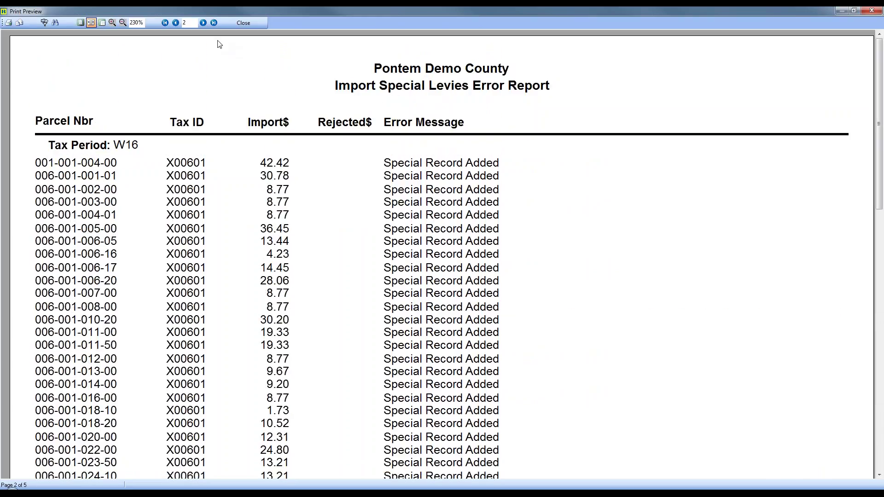
pyautogui.click(213, 22)
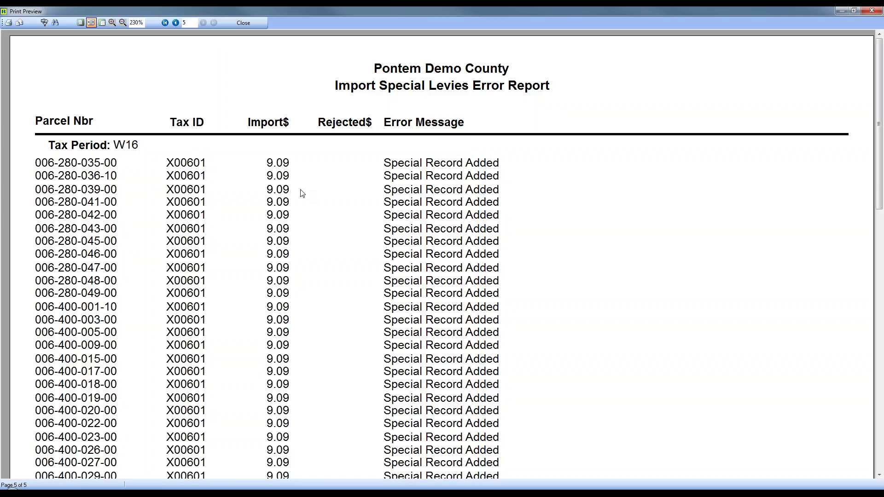
pyautogui.scroll(-6, 303, 193)
pyautogui.scroll(-17, 302, 193)
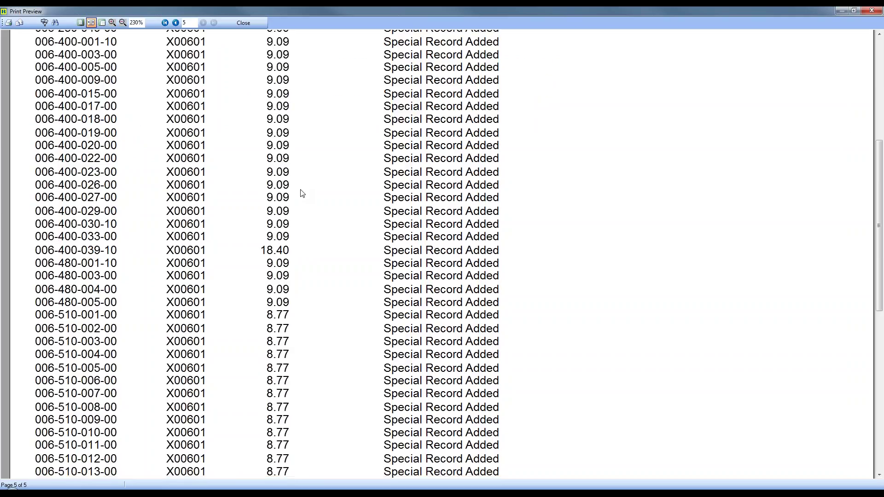
pyautogui.scroll(-4, 302, 193)
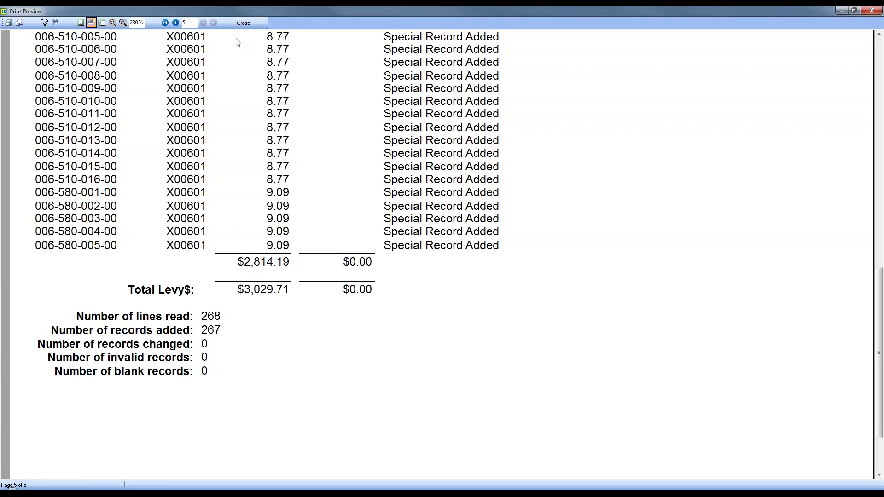
pyautogui.click(244, 23)
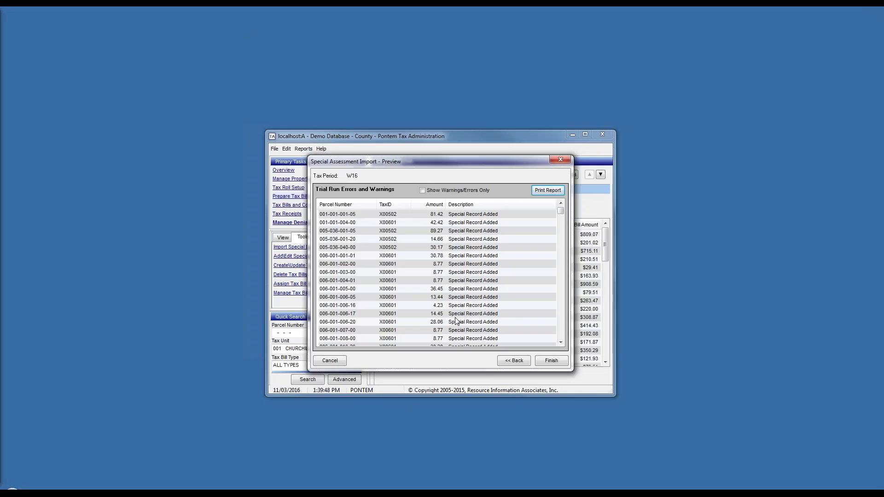
# - Finish the special levies import from Drains.txt into the W16 tax bills
pyautogui.click(551, 361)
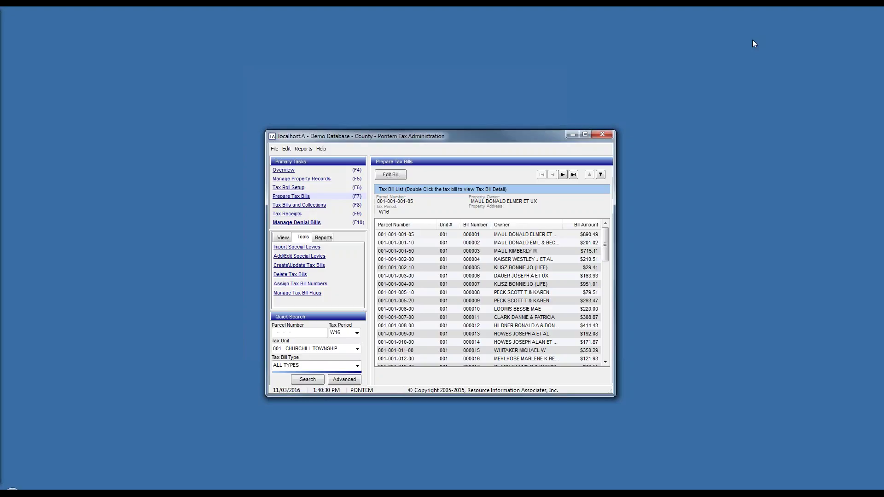
pyautogui.click(835, 9)
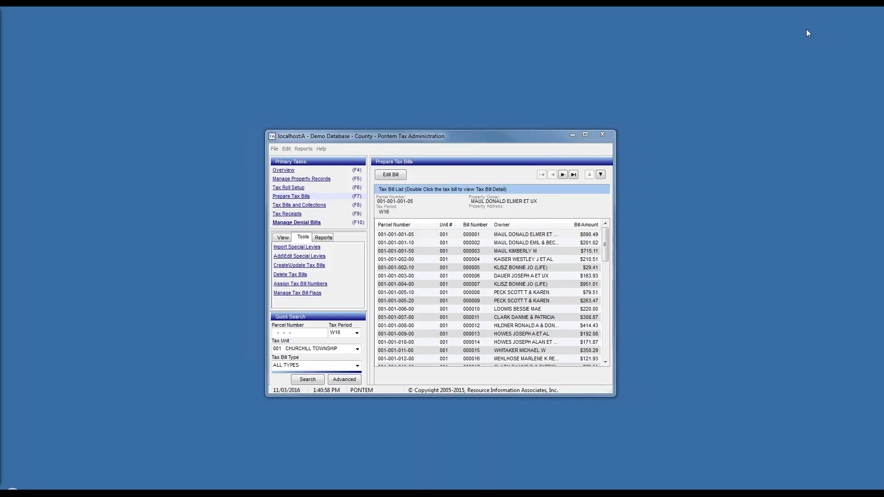
# - Search the W16 special levy records for X00203 Delinquent Sewer in the Prepare Special Levies Tool
pyautogui.click(399, 270)
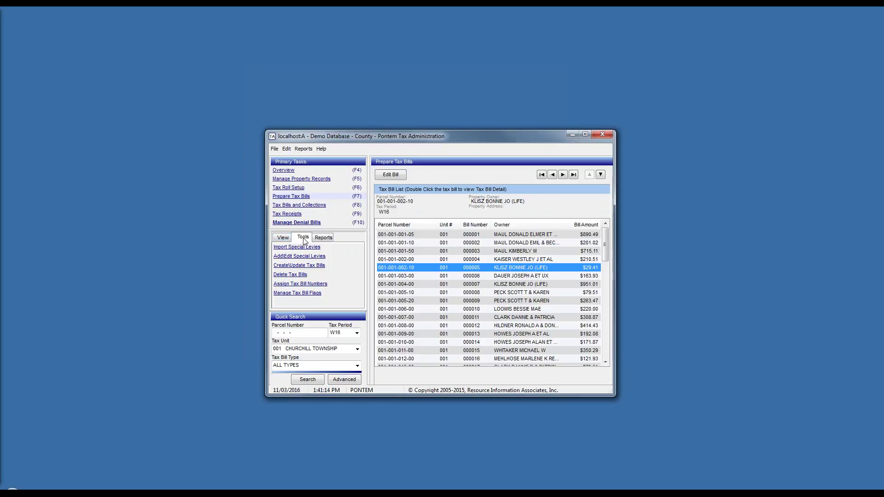
pyautogui.click(331, 257)
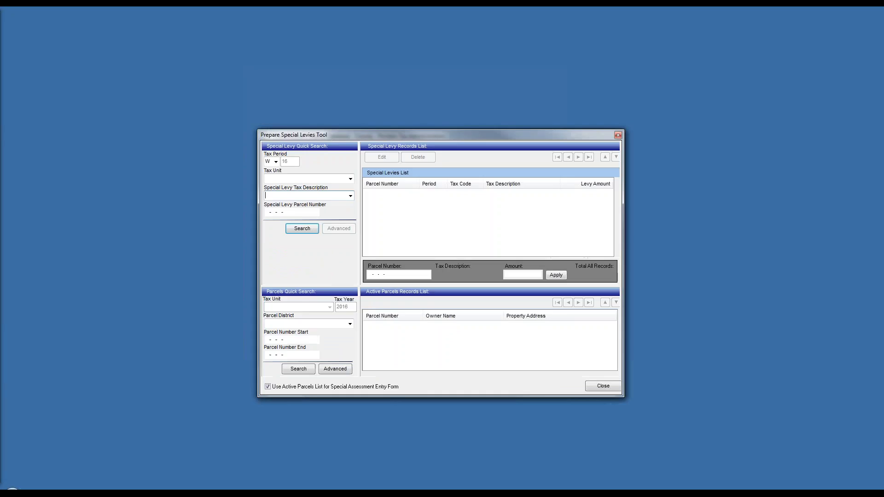
pyautogui.click(352, 197)
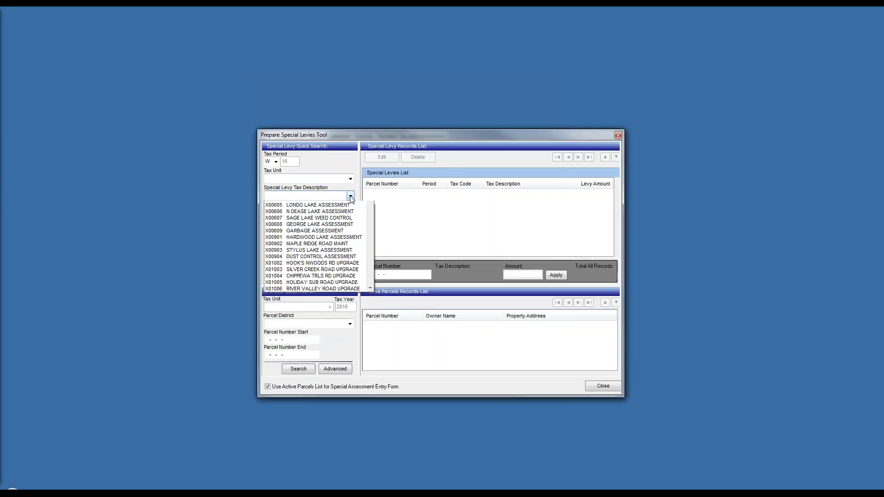
pyautogui.click(334, 244)
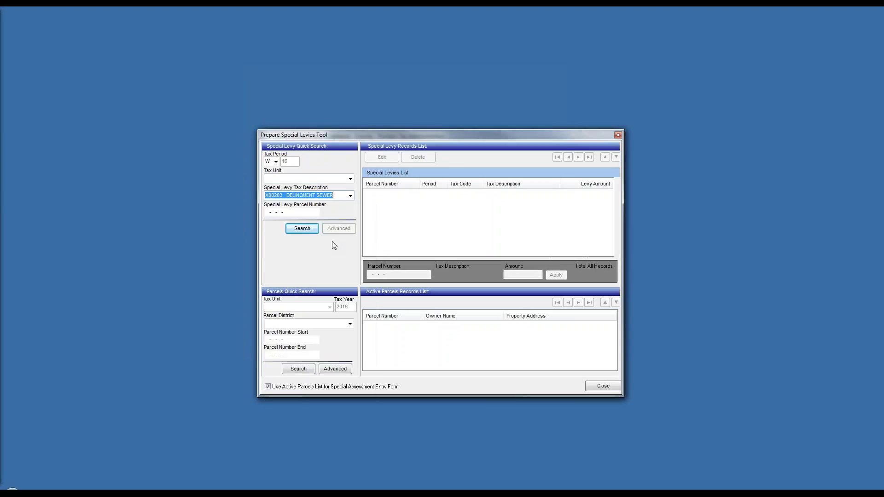
pyautogui.click(310, 229)
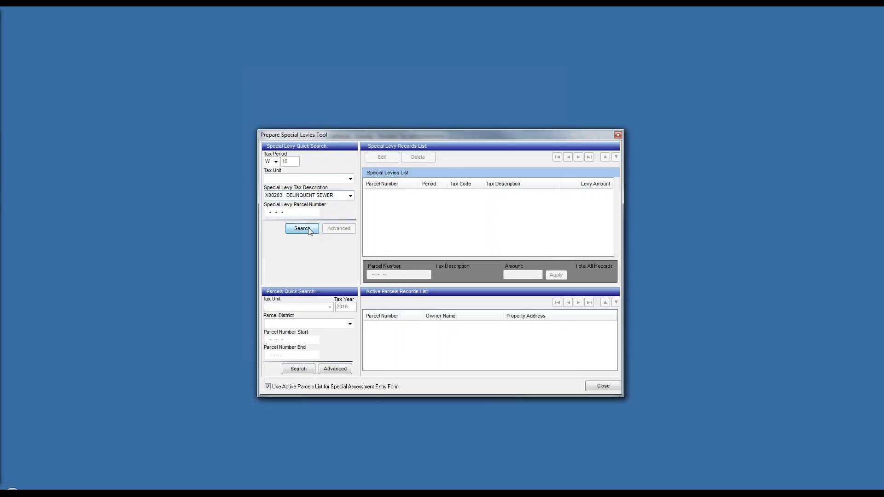
pyautogui.moveTo(405, 275); pyautogui.dragTo(367, 275)
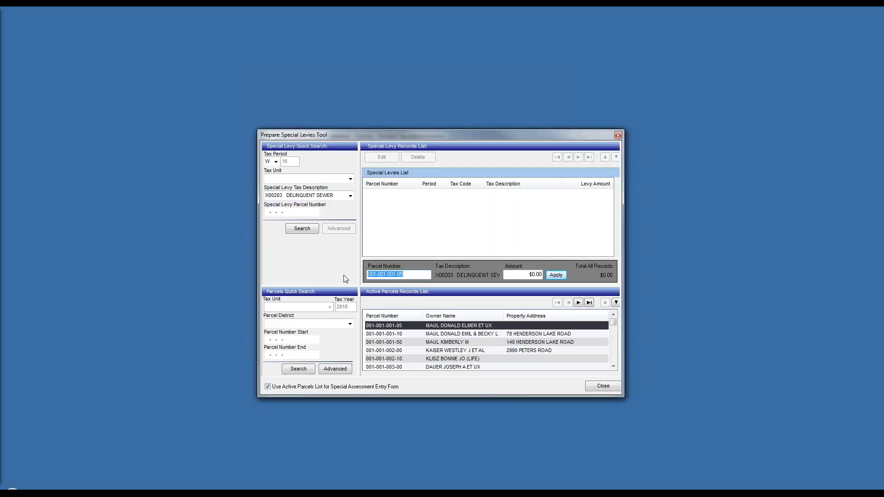
pyautogui.click(384, 342)
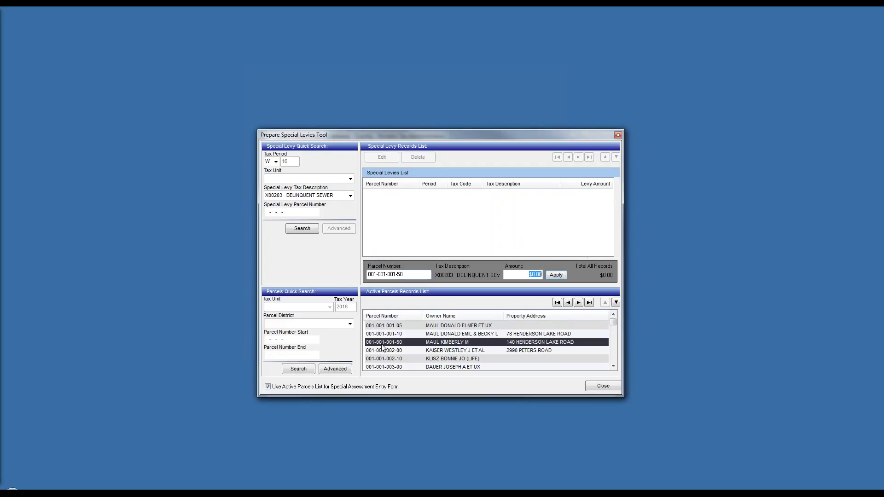
pyautogui.click(384, 358)
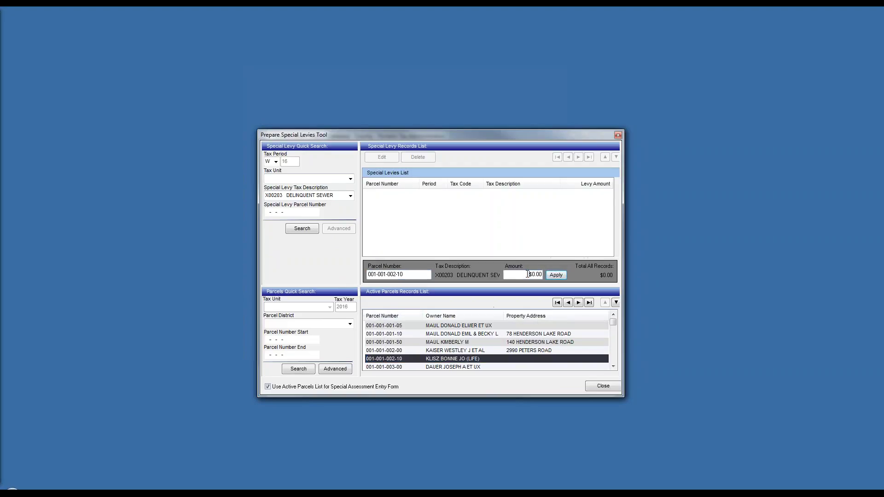
pyautogui.write('300')
pyautogui.click(551, 276)
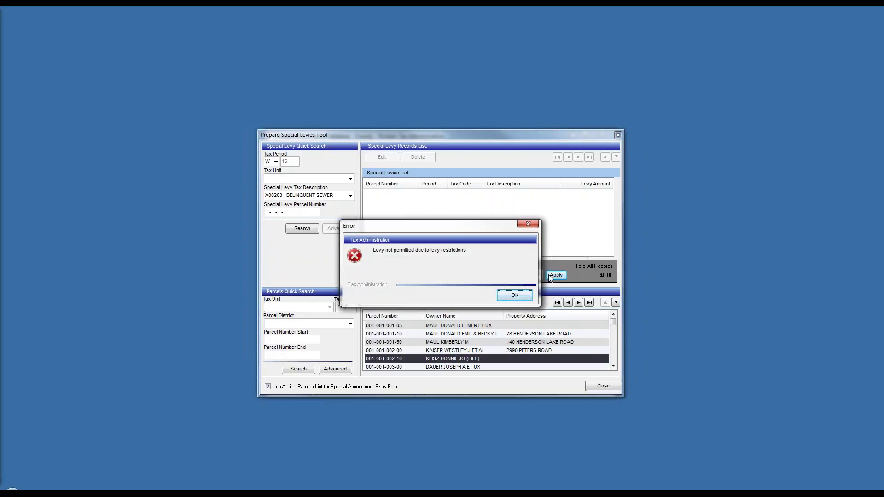
pyautogui.click(516, 296)
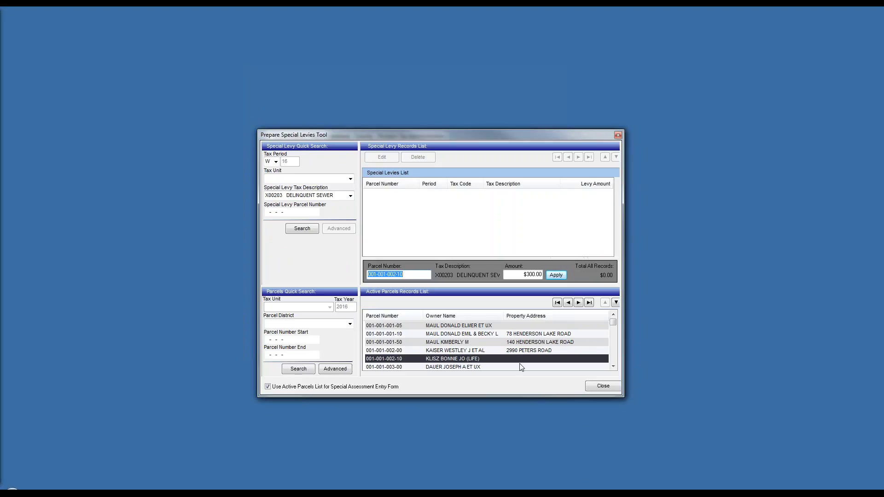
pyautogui.click(611, 387)
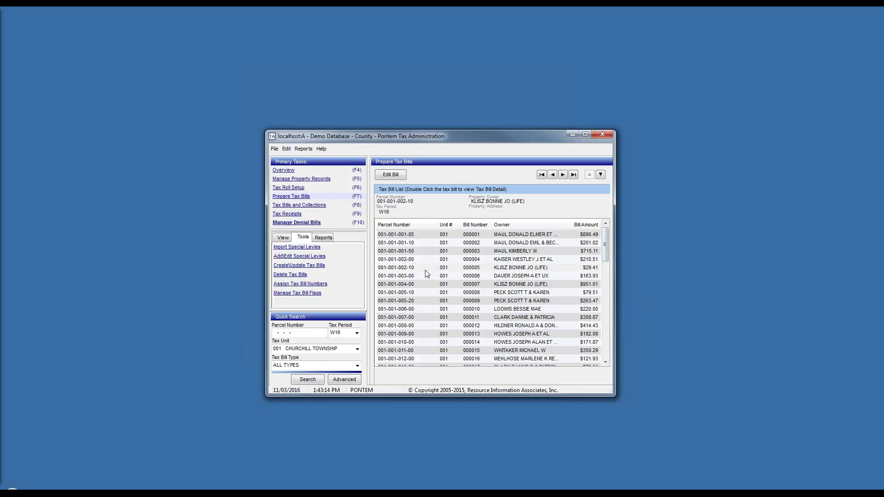
pyautogui.click(420, 285)
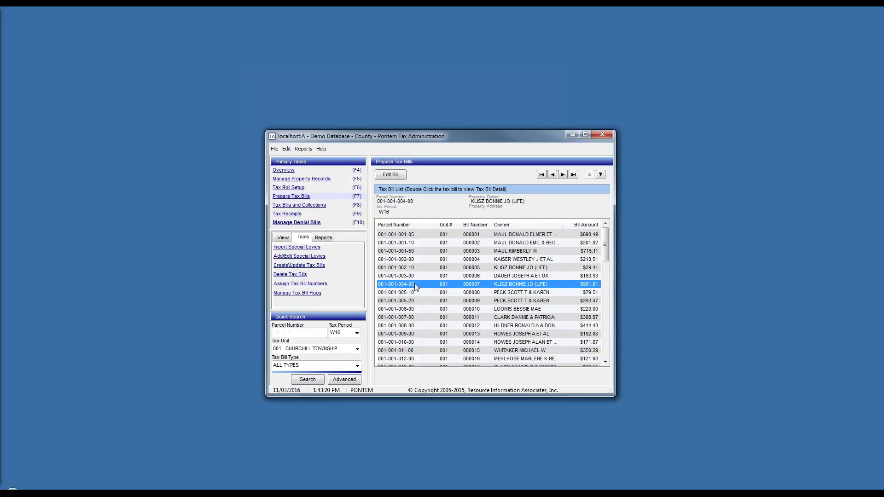
pyautogui.click(394, 176)
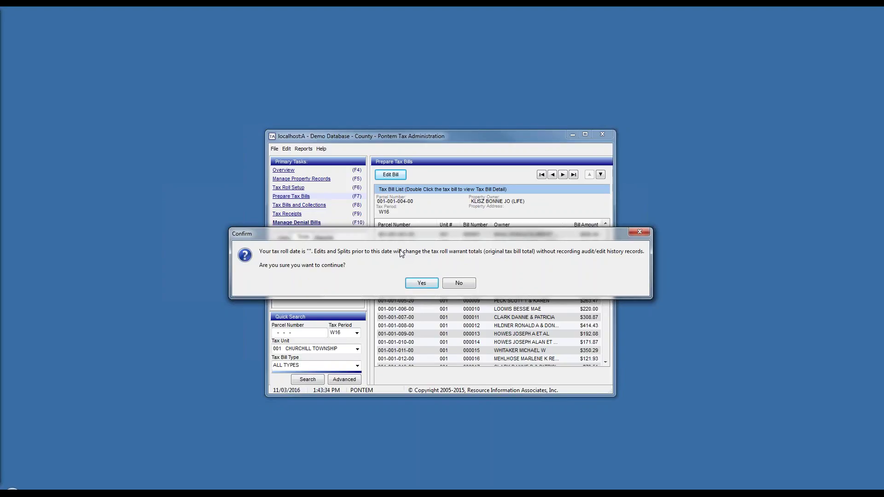
pyautogui.click(427, 283)
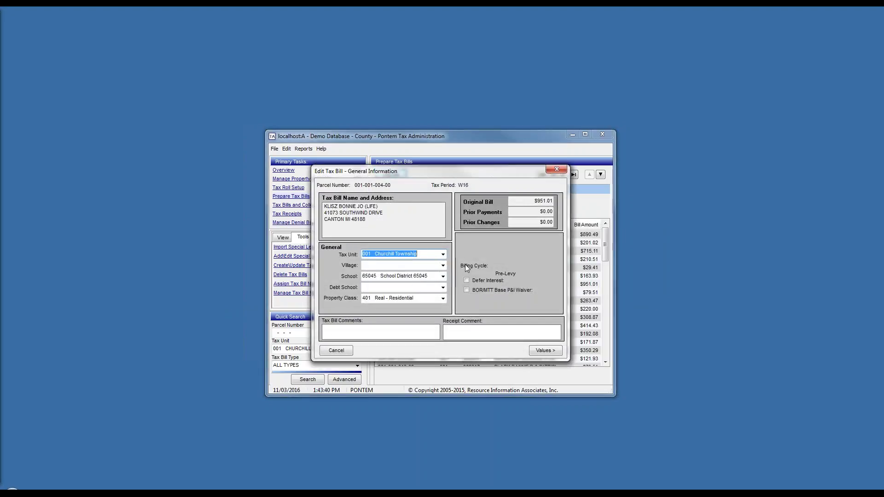
pyautogui.click(544, 352)
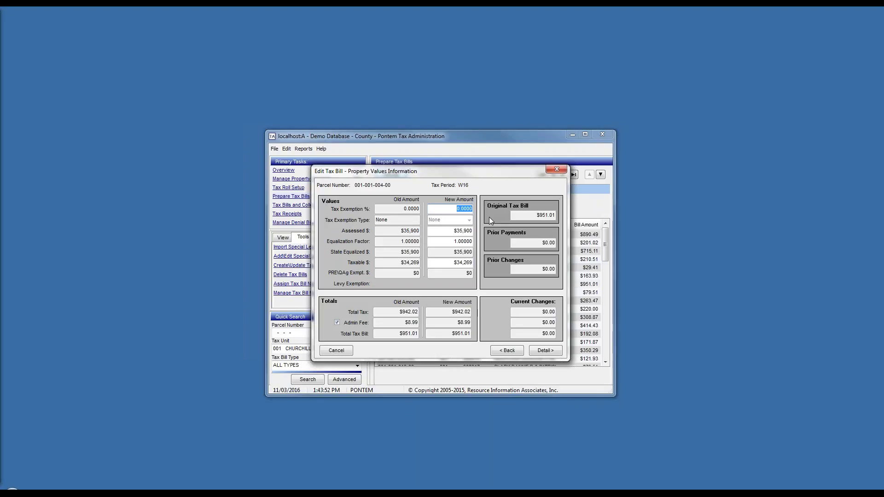
pyautogui.write('100')
pyautogui.press('Tab')
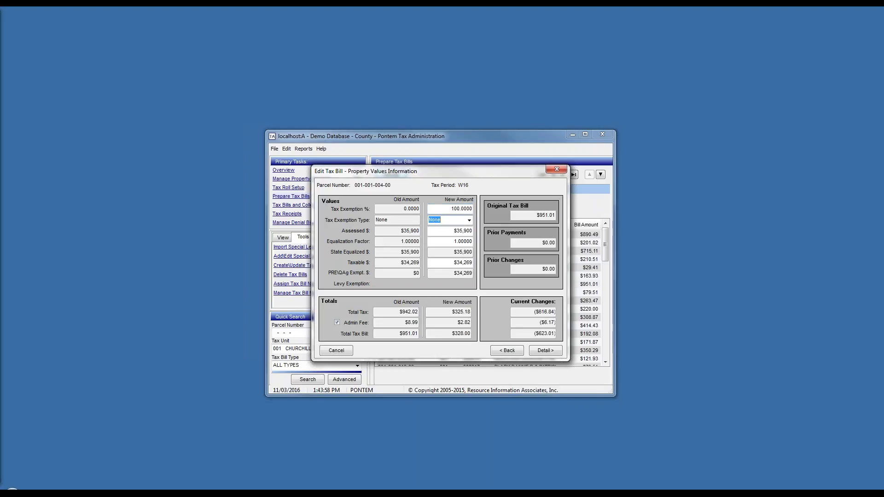
pyautogui.write('xhoME')
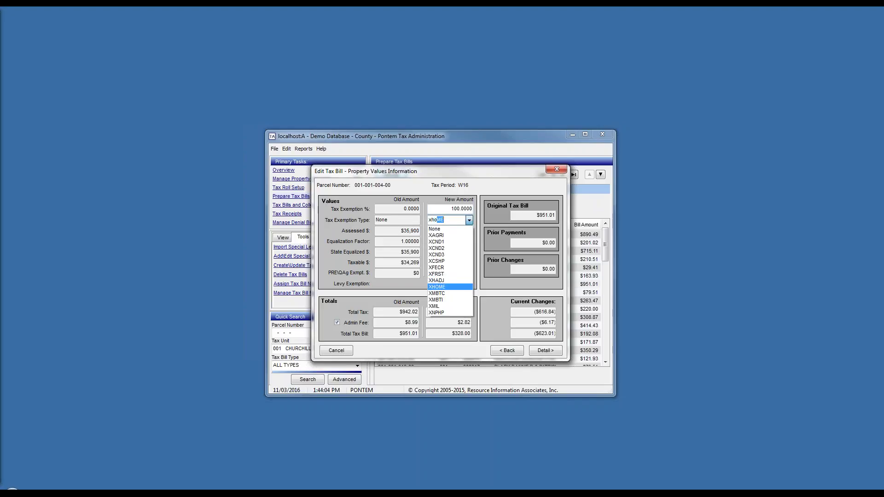
pyautogui.press('Return')
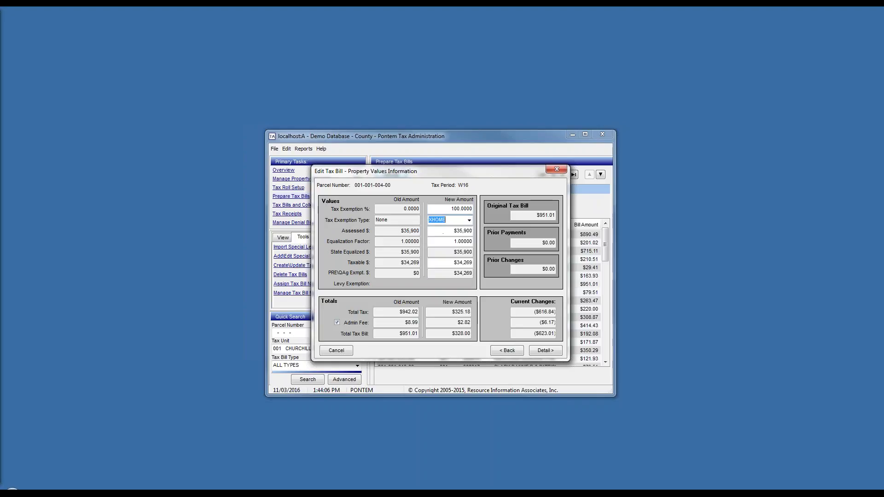
# - Check the recalculated amount of the B65060 school levy in the tax bill details, and finish the bill edit
pyautogui.click(547, 351)
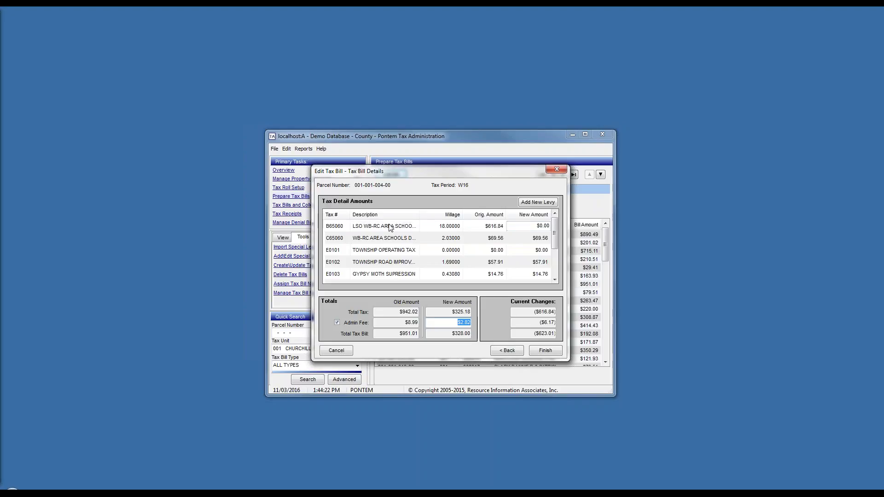
pyautogui.click(438, 228)
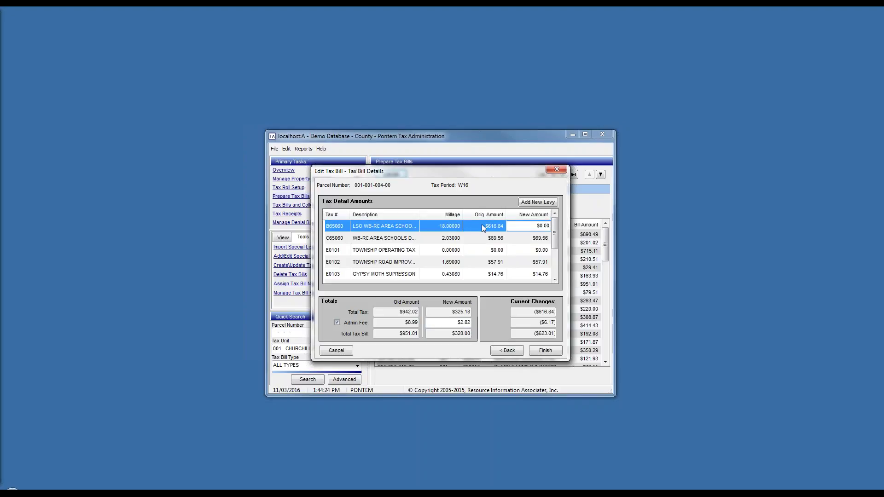
pyautogui.click(530, 226)
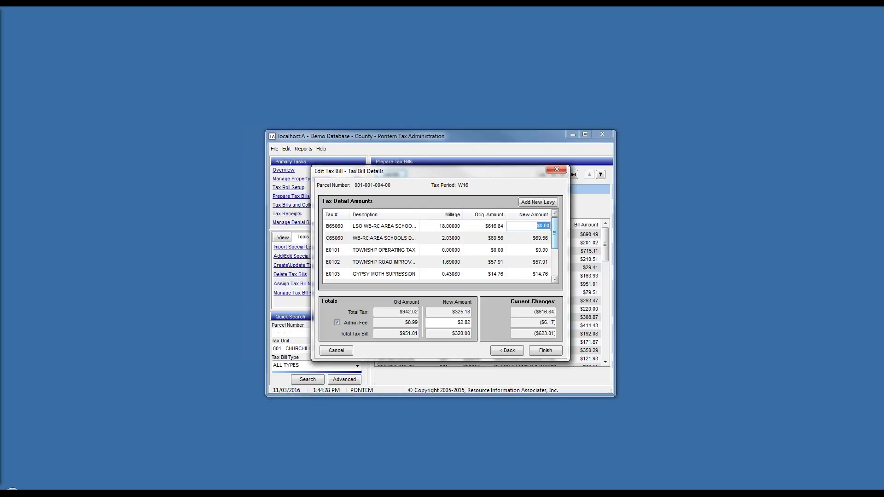
pyautogui.click(546, 351)
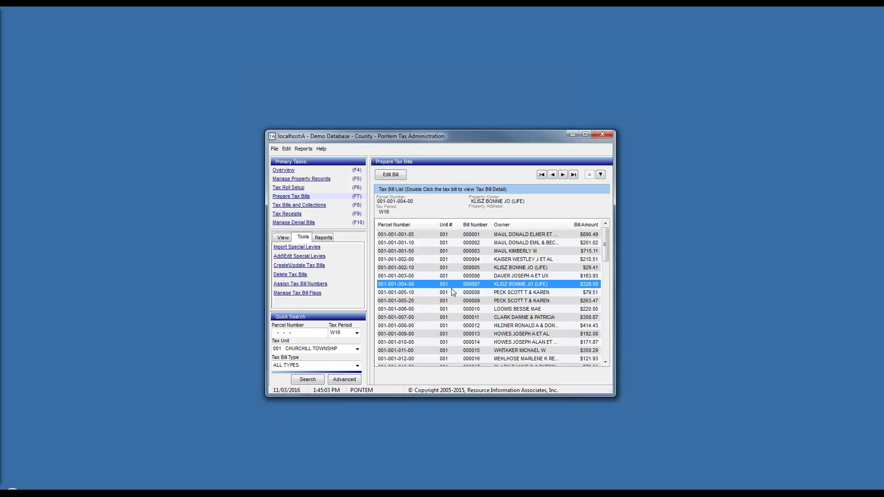
# - Set up a W16 tax bill update of only names, addresses and property descriptions for 001 - Churchill Township, and cancel it
pyautogui.click(329, 270)
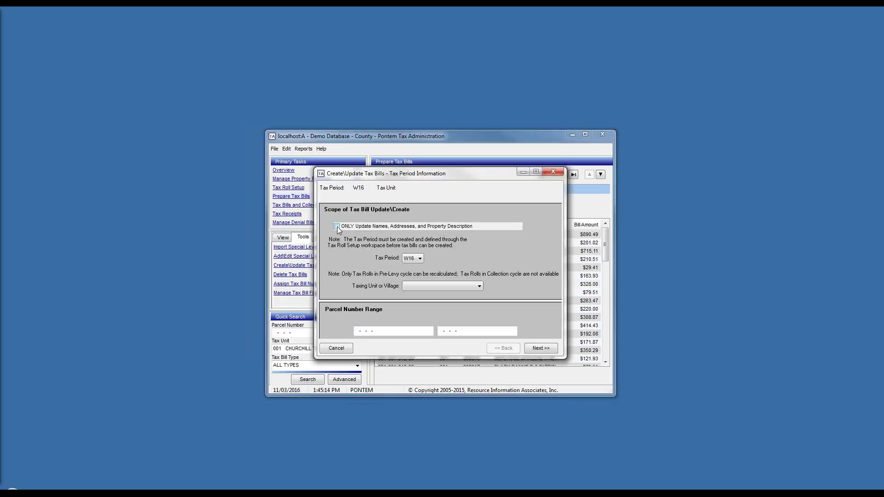
pyautogui.click(337, 227)
pyautogui.click(441, 286)
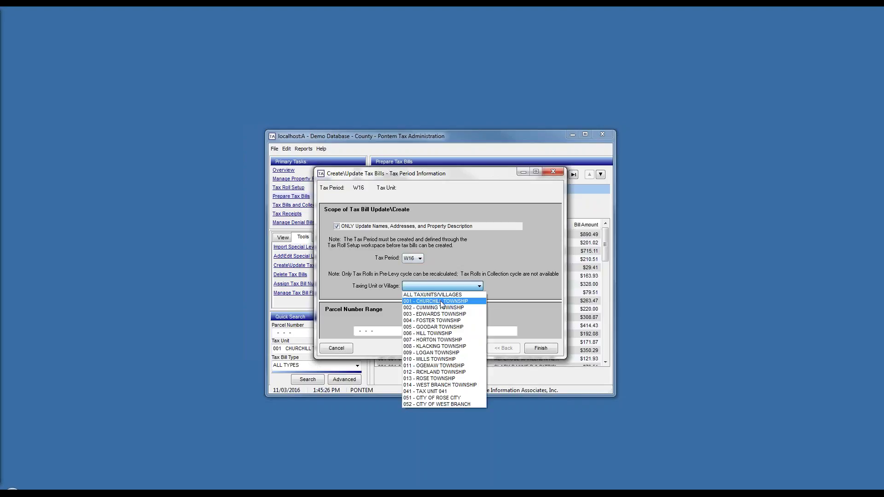
pyautogui.click(441, 295)
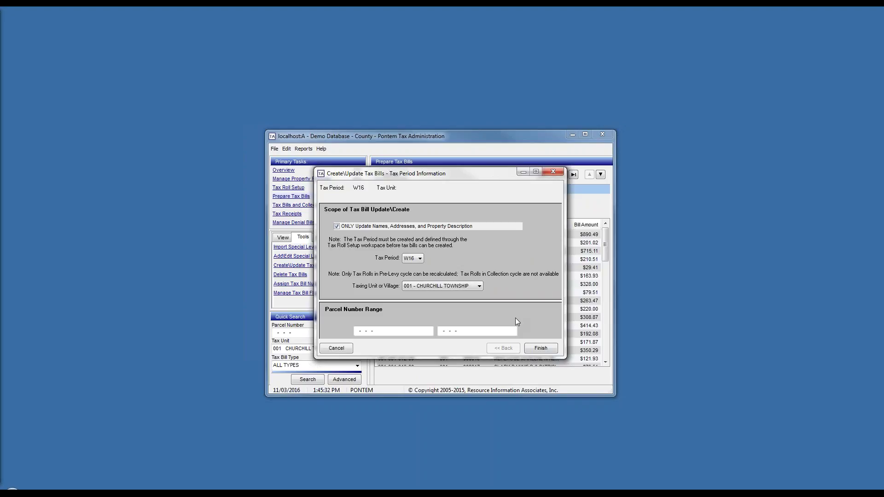
pyautogui.click(335, 348)
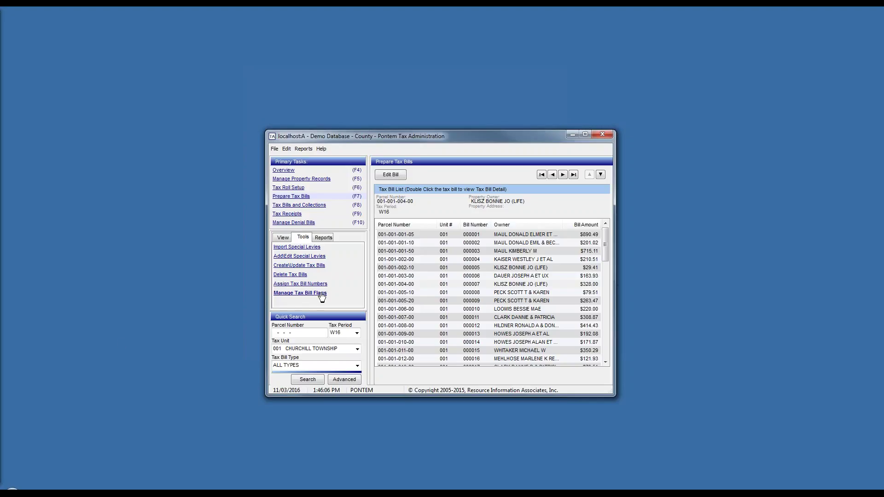
# - Update the Prior Year County Delinquent flag on the W16 tax bills from the DT records in this database
pyautogui.click(296, 295)
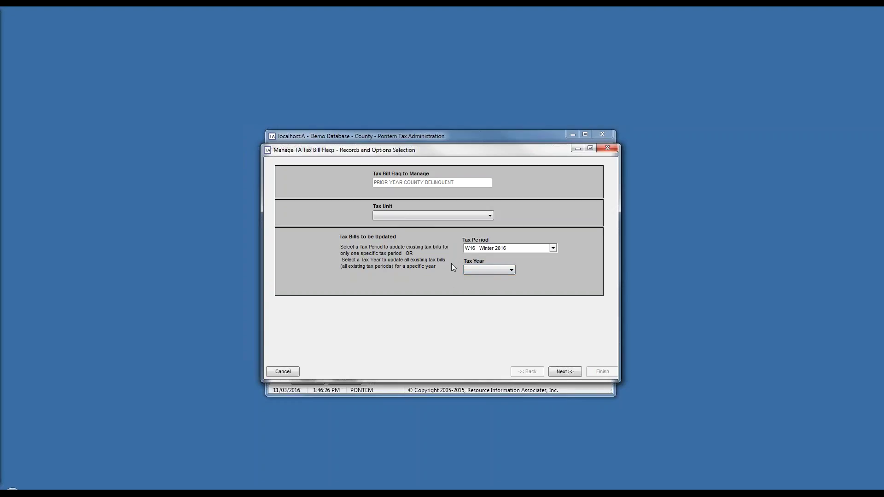
pyautogui.click(566, 372)
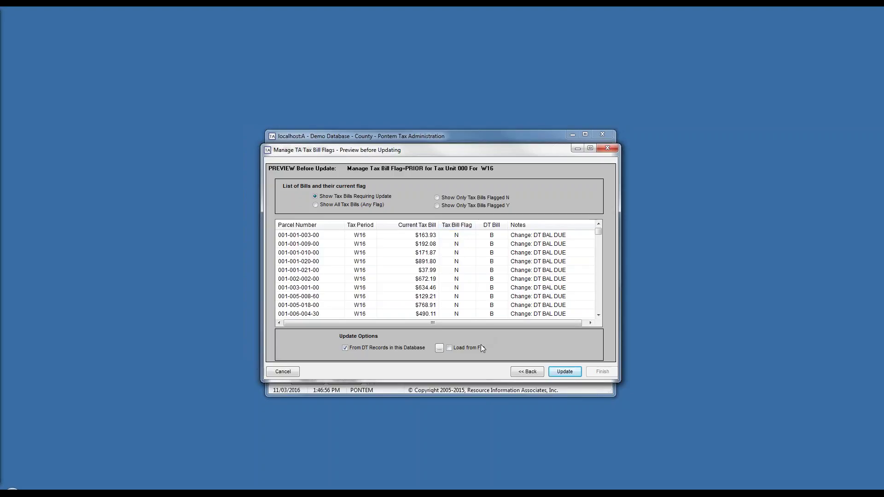
pyautogui.click(564, 372)
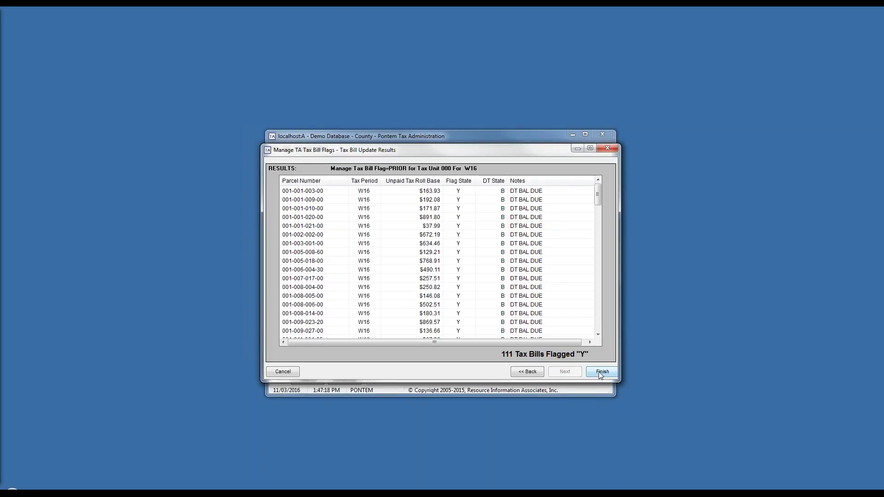
# - Rerun the W16 Prior Year County Delinquent flag preview and update, and finish managing the tax bill flags
pyautogui.click(529, 375)
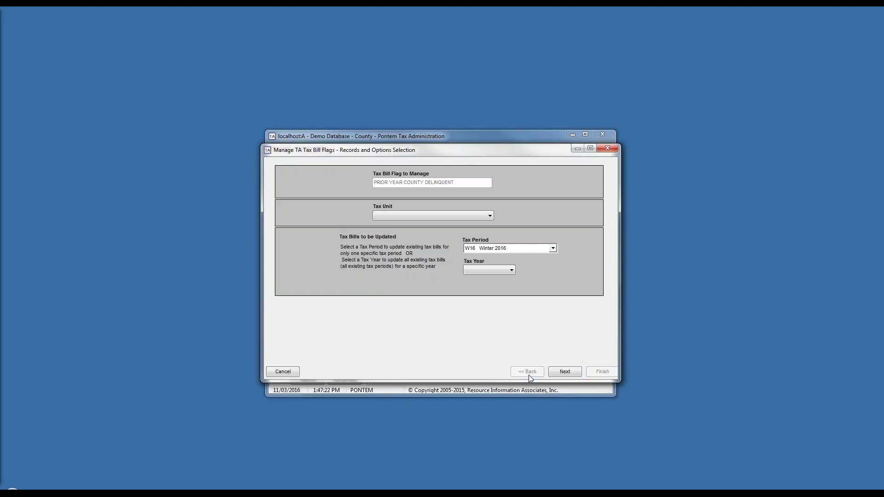
pyautogui.click(560, 375)
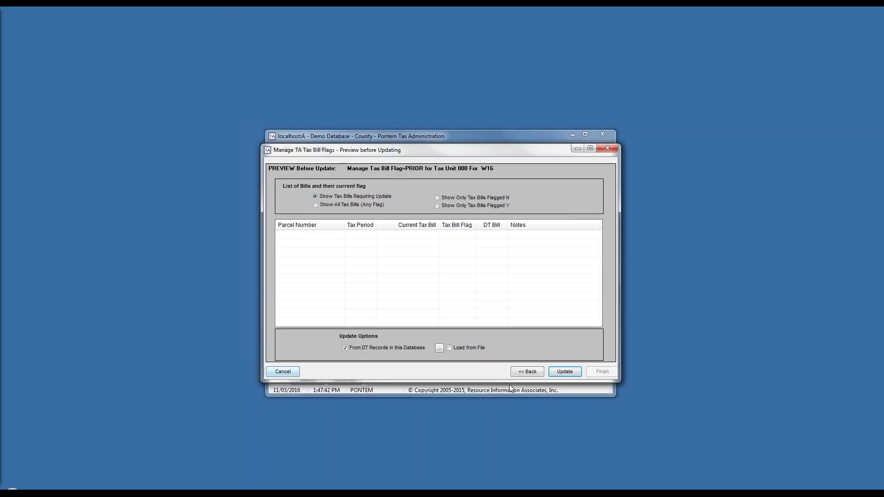
pyautogui.click(565, 372)
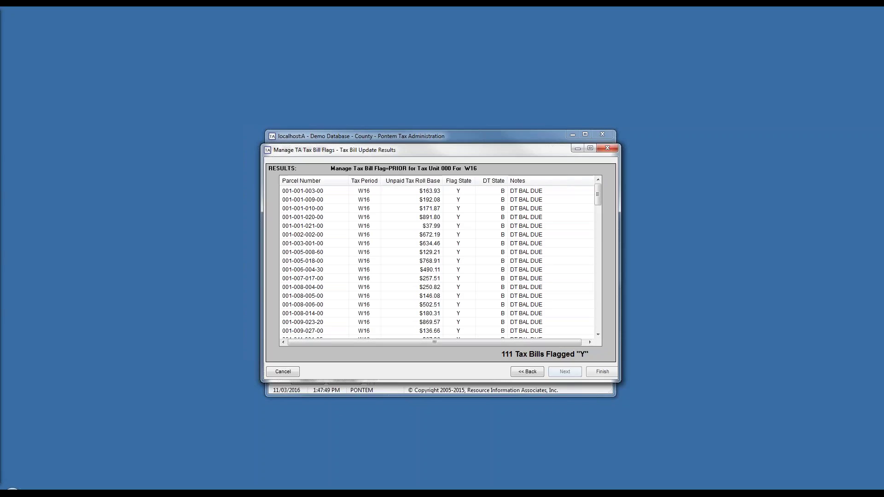
pyautogui.click(603, 372)
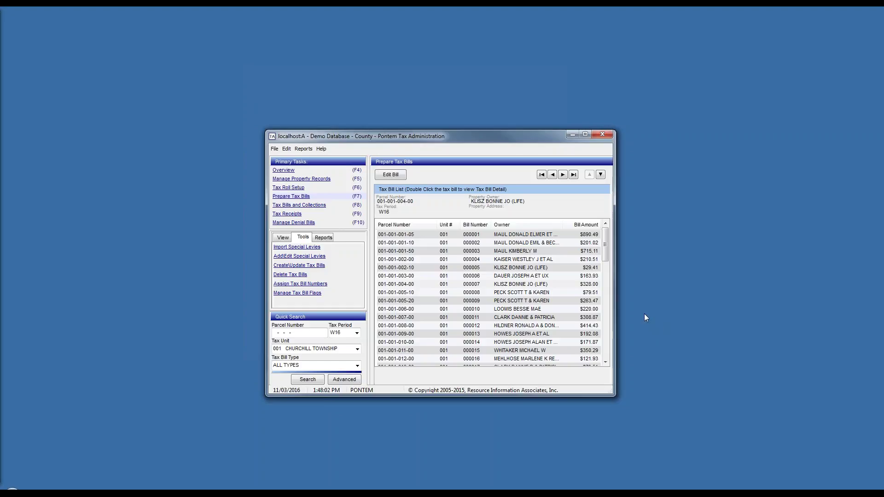
# - Set up a W16 tax bill number assignment for 002 - Cumming Township in owner name order, and cancel it
pyautogui.click(332, 286)
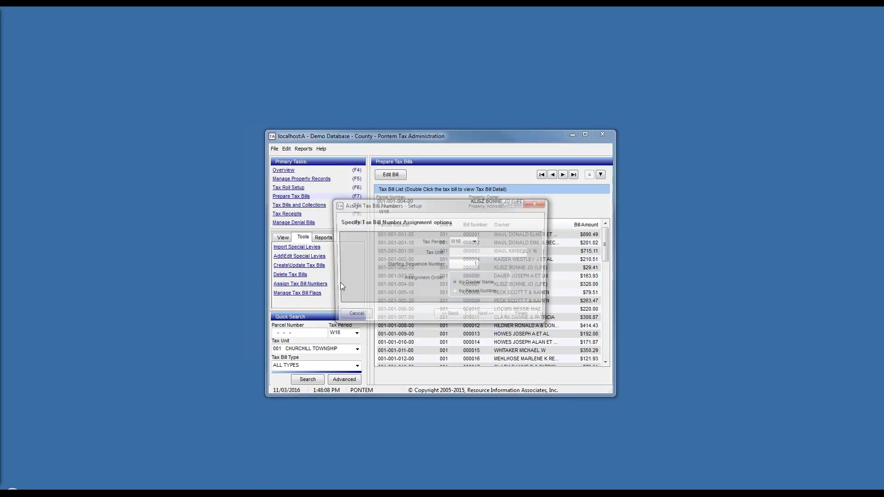
pyautogui.click(460, 244)
pyautogui.press('Tab')
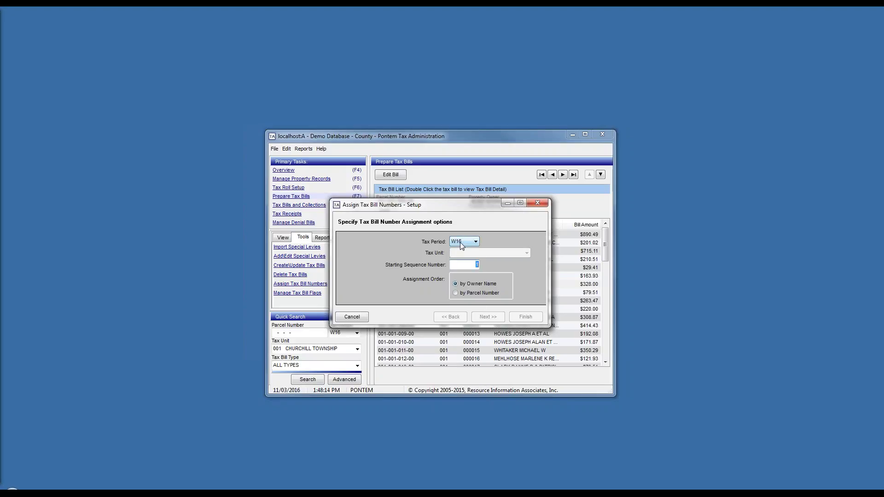
pyautogui.click(462, 244)
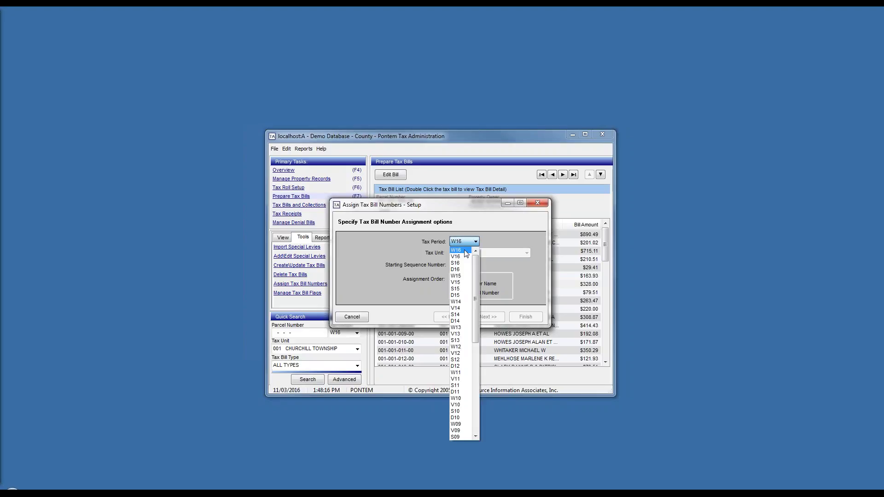
pyautogui.click(478, 254)
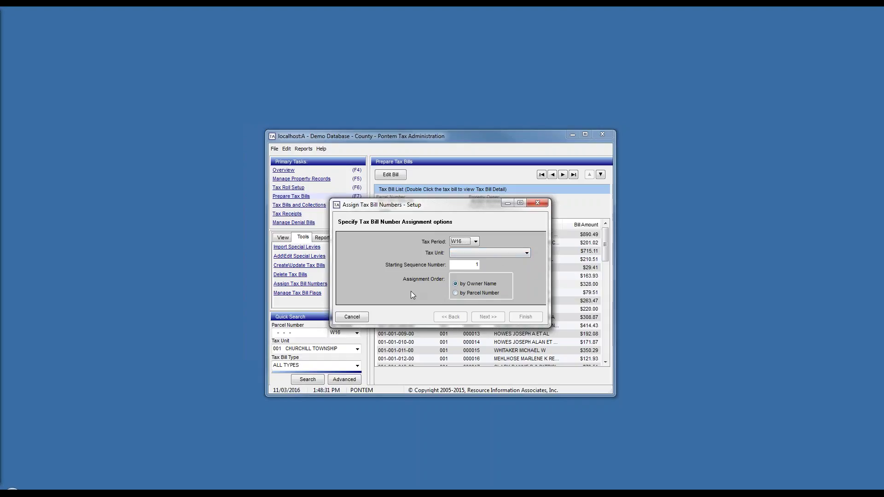
pyautogui.click(525, 252)
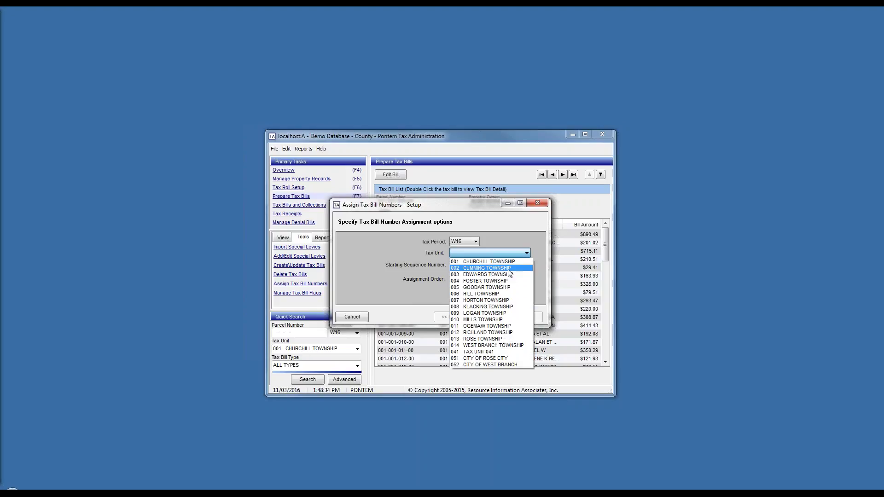
pyautogui.click(508, 267)
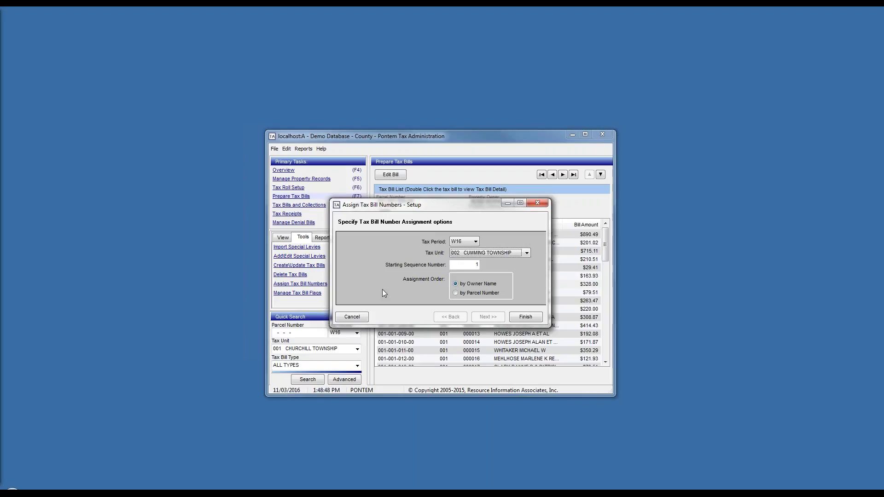
pyautogui.click(351, 316)
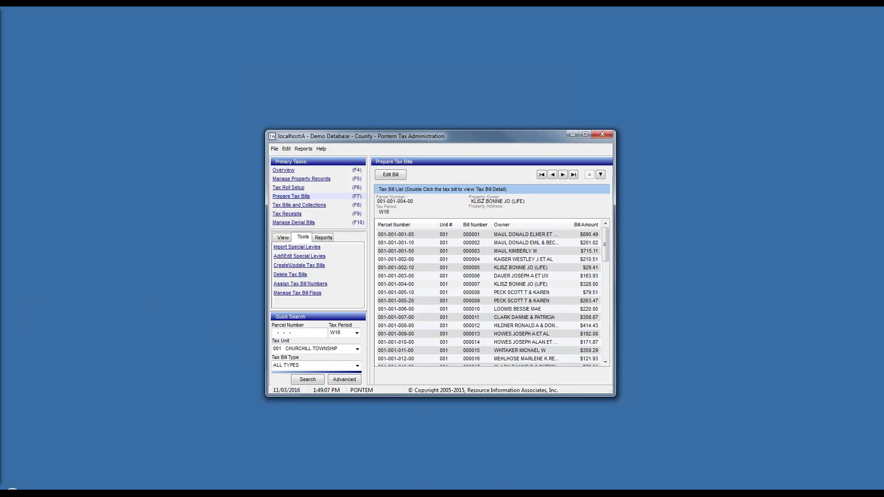
pyautogui.hotkey('alt', 'Tab')
pyautogui.hotkey('alt', 'Tab')
pyautogui.hotkey('alt', 'Tab')
pyautogui.hotkey('alt', 'Tab')
pyautogui.hotkey('alt', 'Tab')
pyautogui.hotkey('alt', 'Tab')
pyautogui.hotkey('alt', 'Tab')
pyautogui.hotkey('alt', 'Tab')
pyautogui.hotkey('alt', 'Tab')
pyautogui.hotkey('alt', 'Tab')
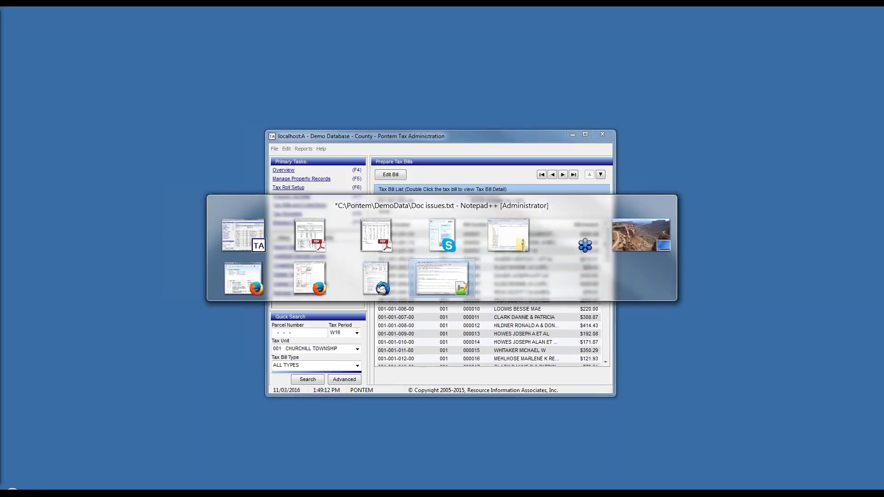
pyautogui.press('Escape')
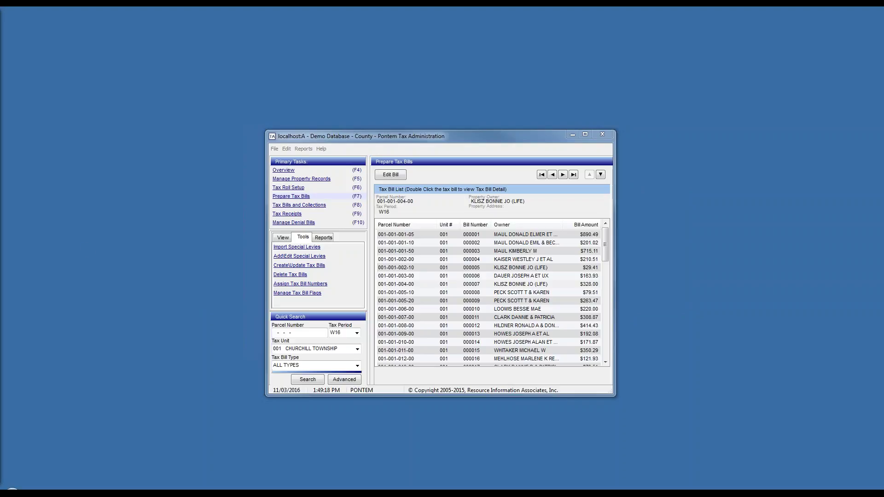
pyautogui.click(359, 135)
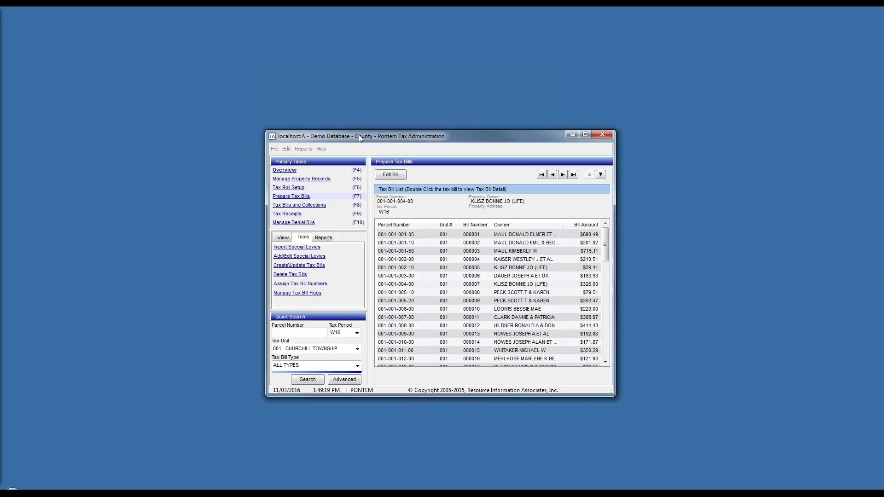
# - Open the report filter for the Tax Bill - Original/Reprint Alternate Style report under Bills and Notices
pyautogui.click(304, 149)
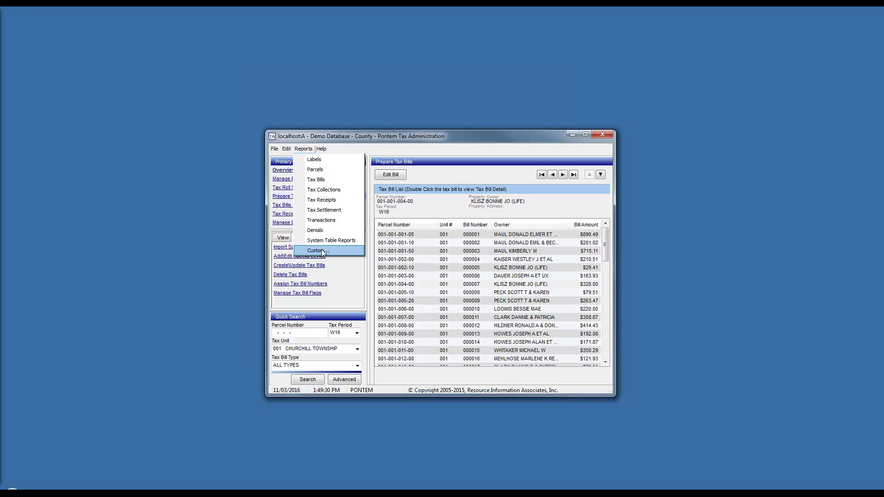
pyautogui.click(324, 180)
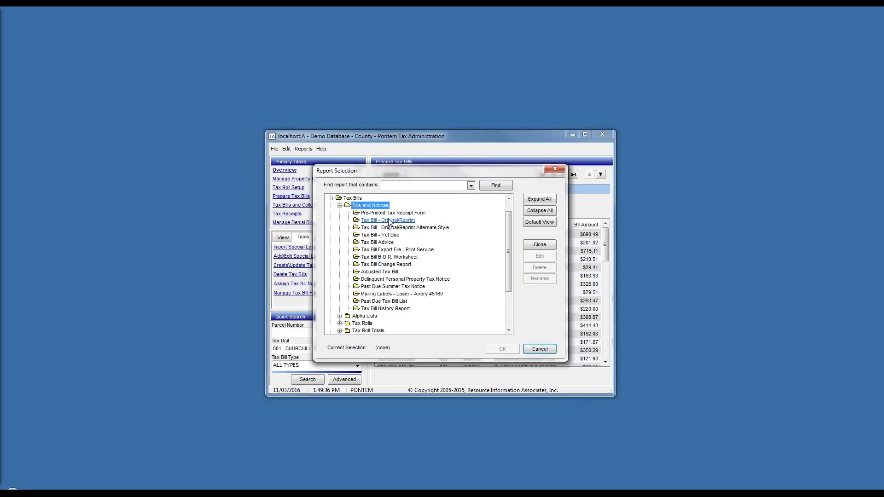
pyautogui.click(395, 221)
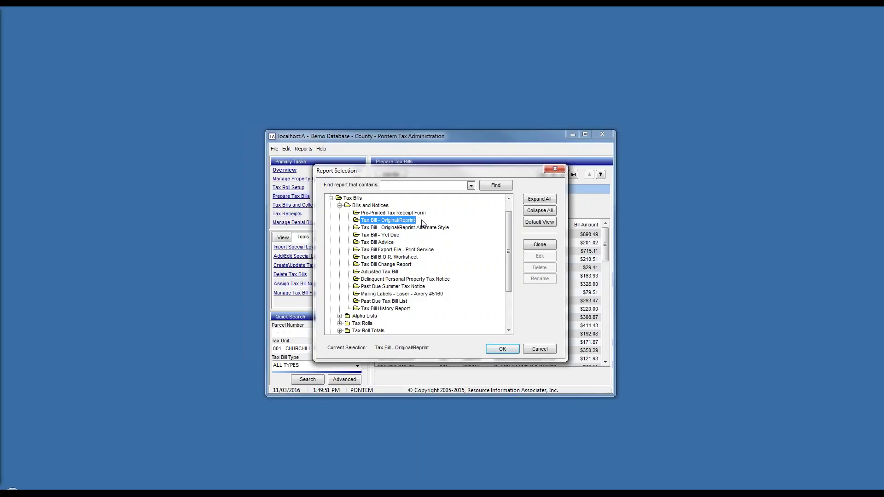
pyautogui.doubleClick(402, 227)
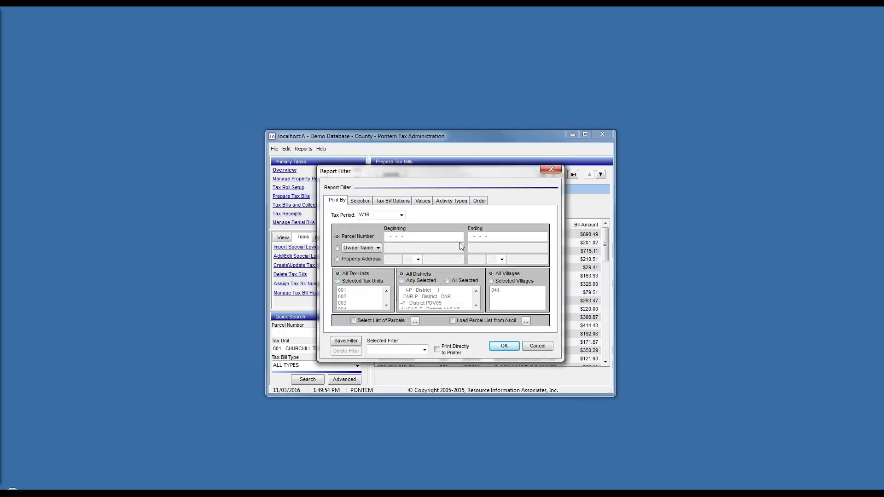
# - Limit the W16 tax bill report to parcel numbers beginning and ending with 001-001-00 in tax unit 001
pyautogui.doubleClick(429, 237)
pyautogui.write('00100100')
pyautogui.press('Tab')
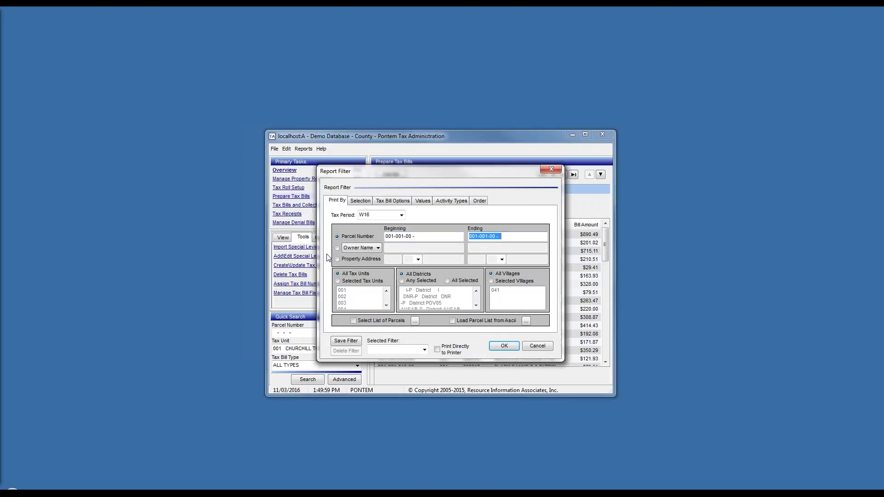
pyautogui.click(348, 281)
pyautogui.click(351, 291)
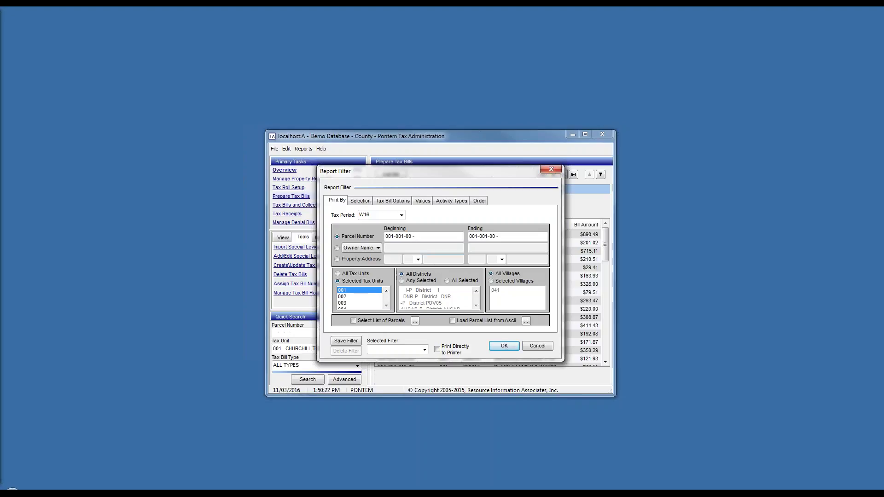
# - Sort the tax bill report first by Zip Code, and preview the bills
pyautogui.click(480, 203)
pyautogui.click(406, 225)
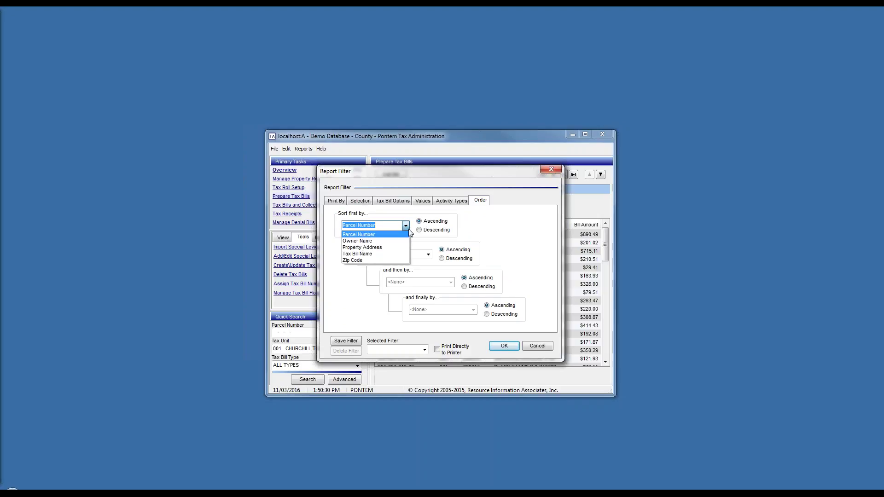
pyautogui.click(399, 254)
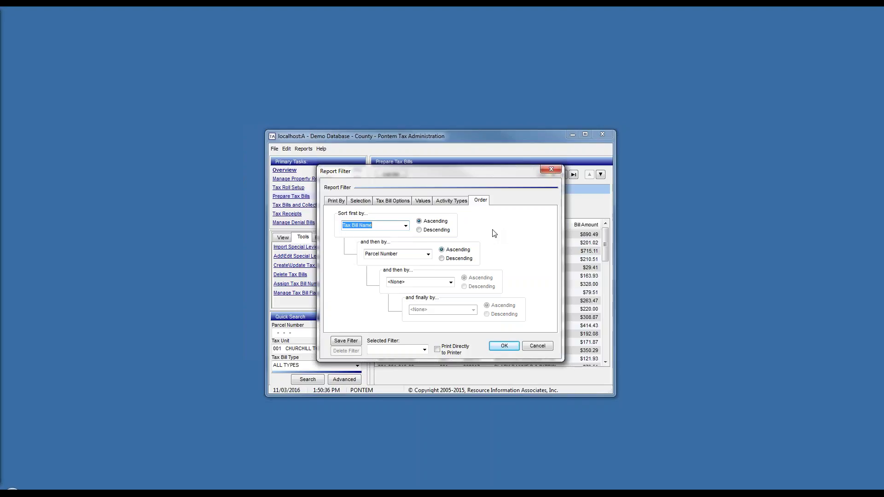
pyautogui.click(406, 226)
pyautogui.click(336, 201)
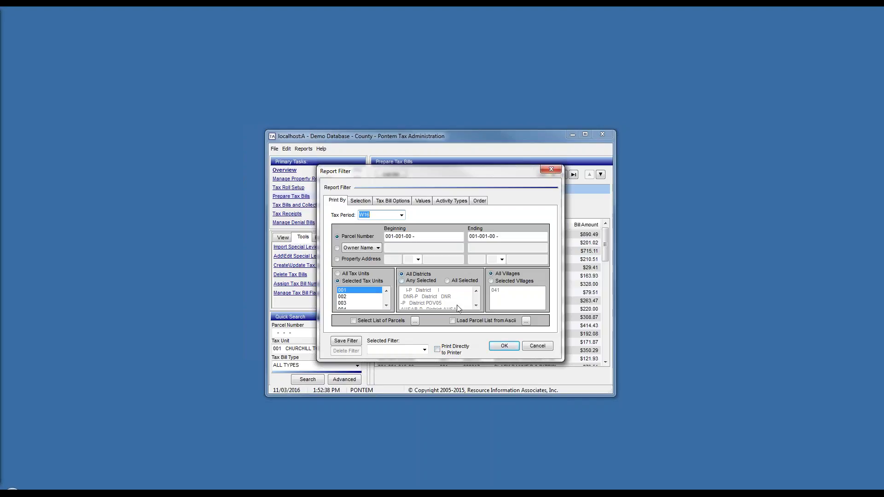
pyautogui.click(503, 346)
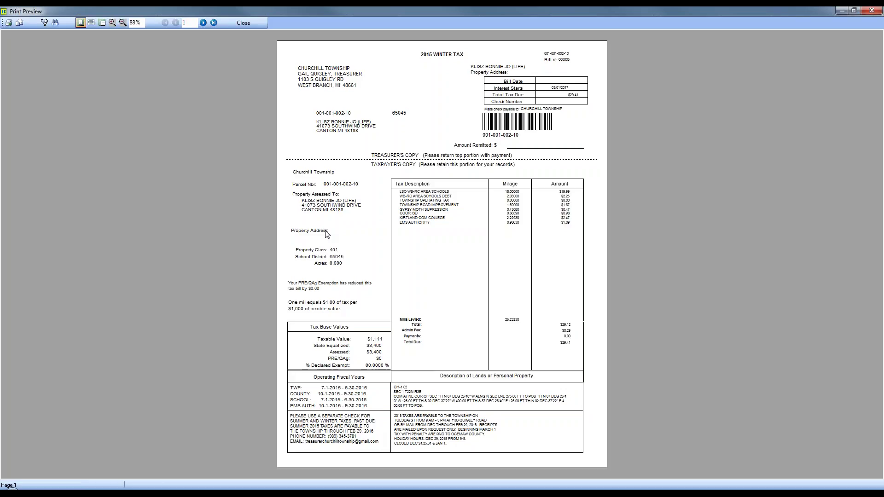
# - Page through the previewed winter tax bills to page 12, looking for one with the prior-year delinquent tax message
pyautogui.click(203, 23)
pyautogui.click(203, 23)
pyautogui.click(203, 23)
pyautogui.click(203, 23)
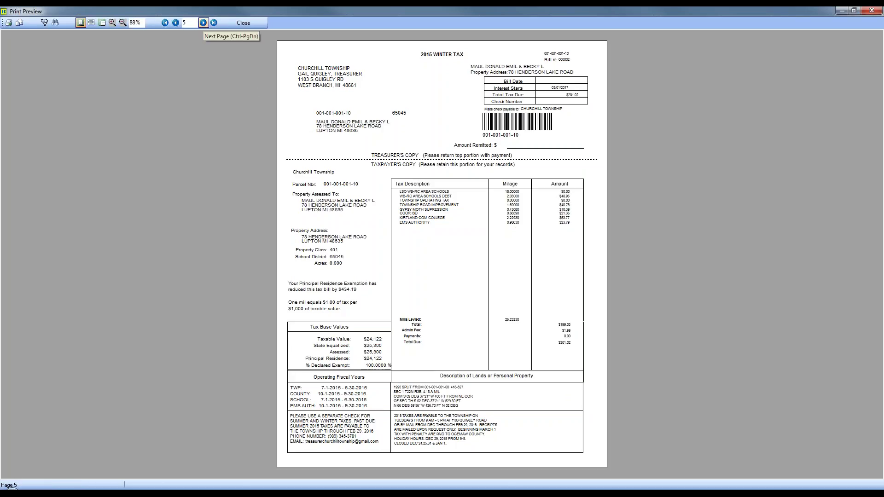
pyautogui.click(203, 23)
pyautogui.click(203, 23)
pyautogui.click(203, 23)
pyautogui.click(203, 23)
pyautogui.click(203, 23)
pyautogui.click(203, 23)
pyautogui.click(203, 23)
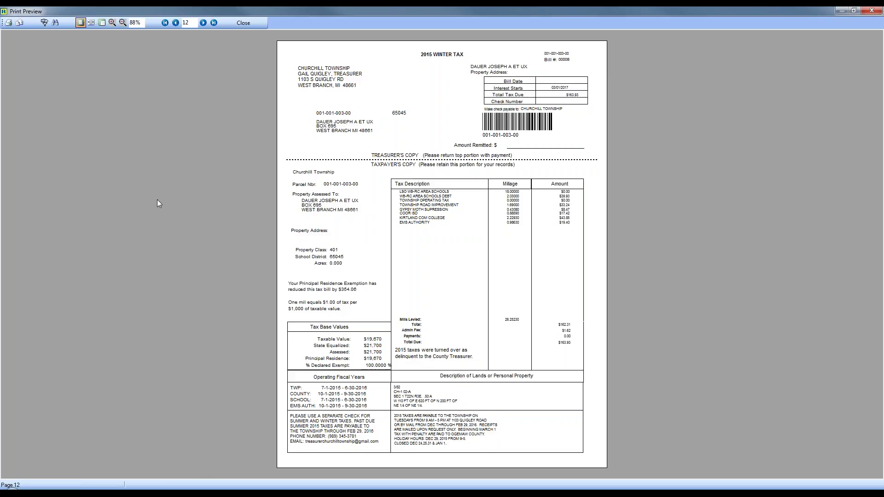
# - Print all previewed bills to a PDF file named W16 Tax Bills on the Desktop, and close the preview
pyautogui.click(8, 23)
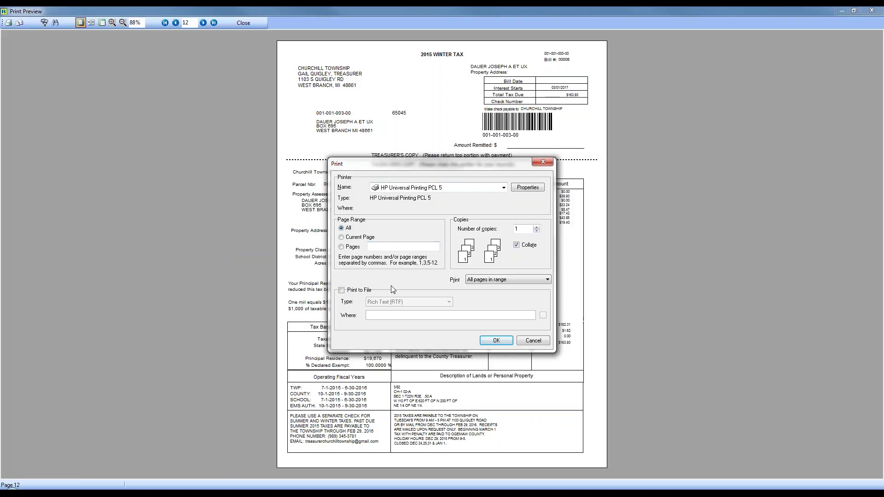
pyautogui.click(342, 291)
pyautogui.click(434, 308)
pyautogui.click(434, 327)
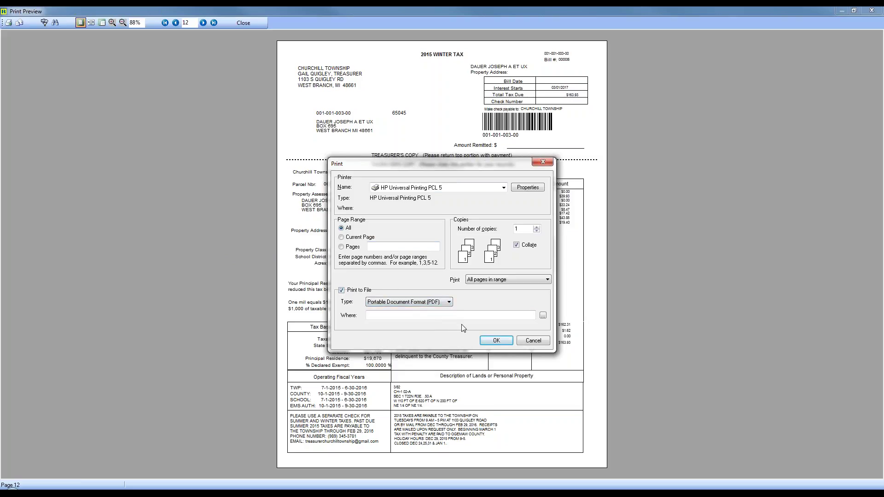
pyautogui.click(543, 317)
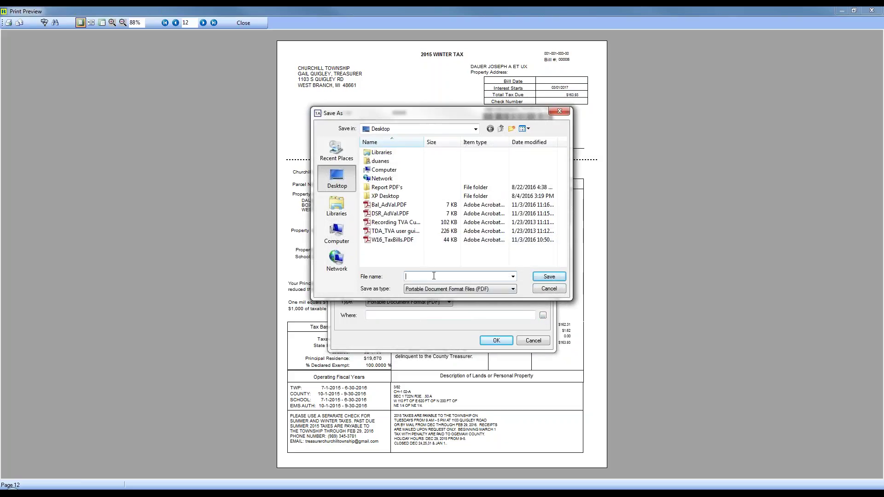
pyautogui.write('W')
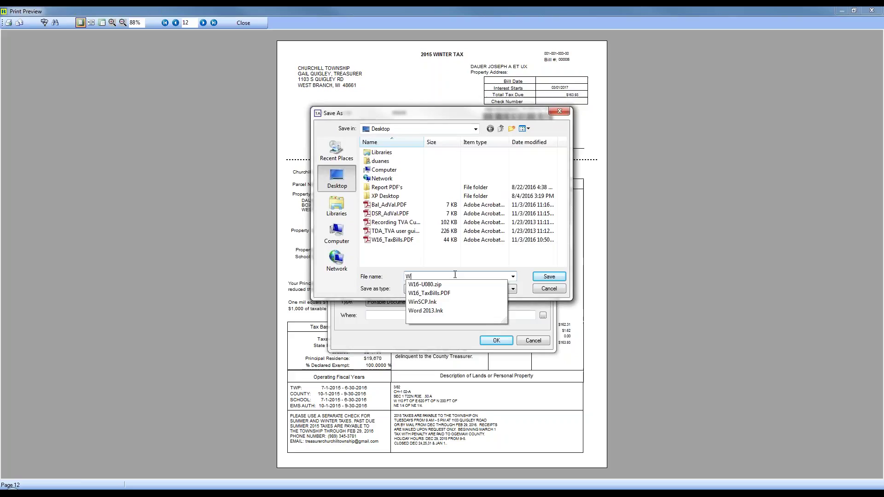
pyautogui.write('16 Tax Bills')
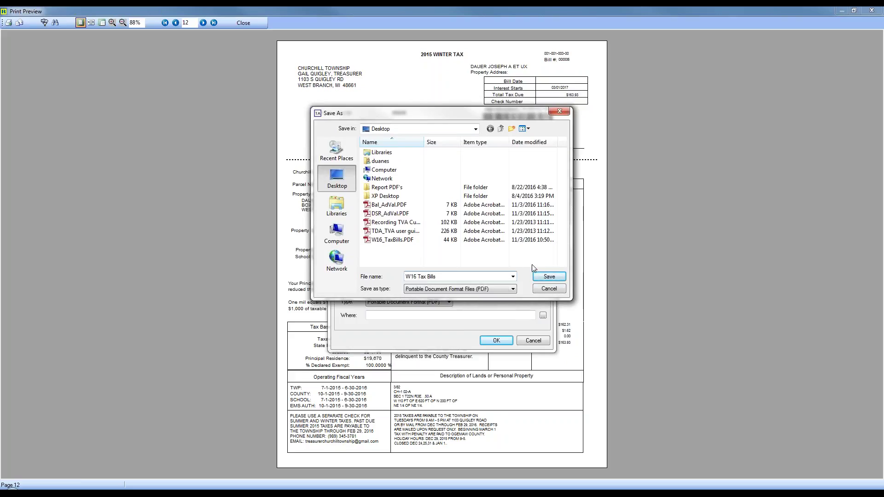
pyautogui.click(555, 277)
pyautogui.click(497, 341)
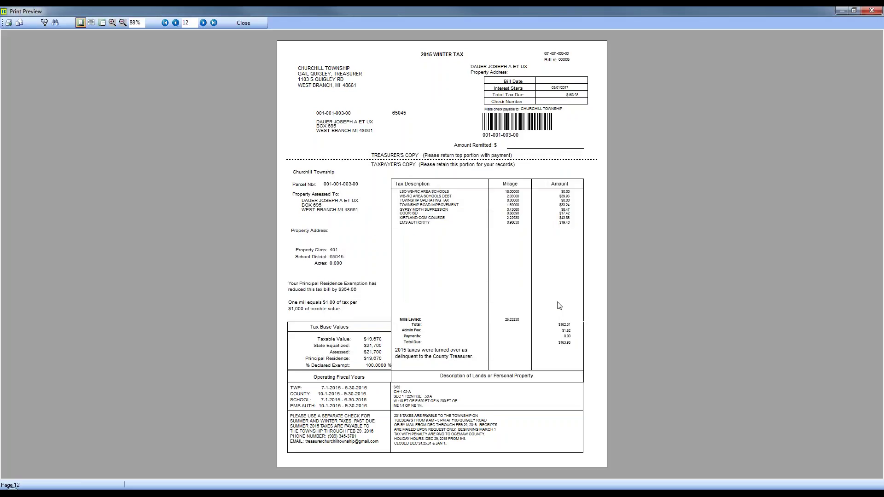
pyautogui.click(240, 23)
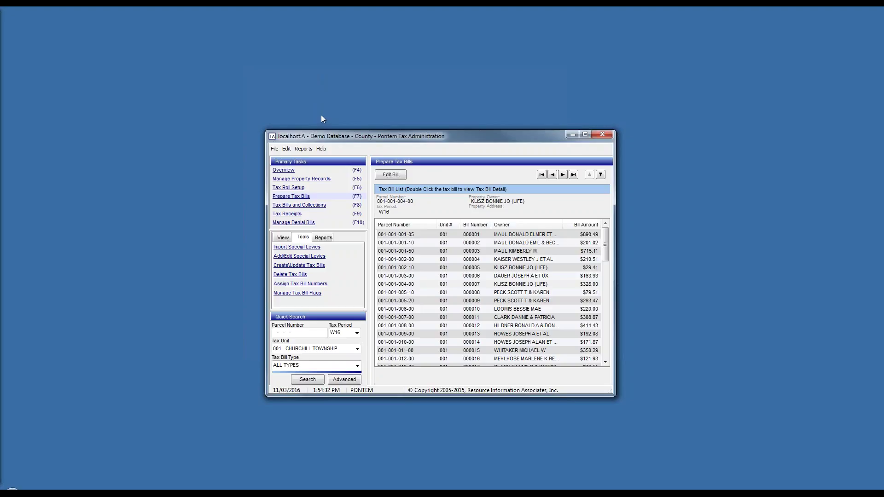
# - Start a W16 tax roll export, review the available export types and keep Pontem Format
pyautogui.click(275, 150)
pyautogui.moveTo(330, 193)
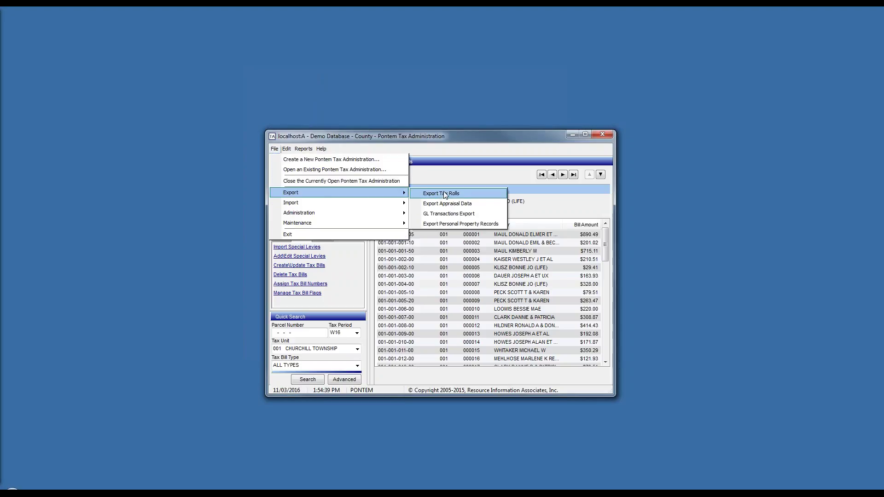
pyautogui.click(475, 198)
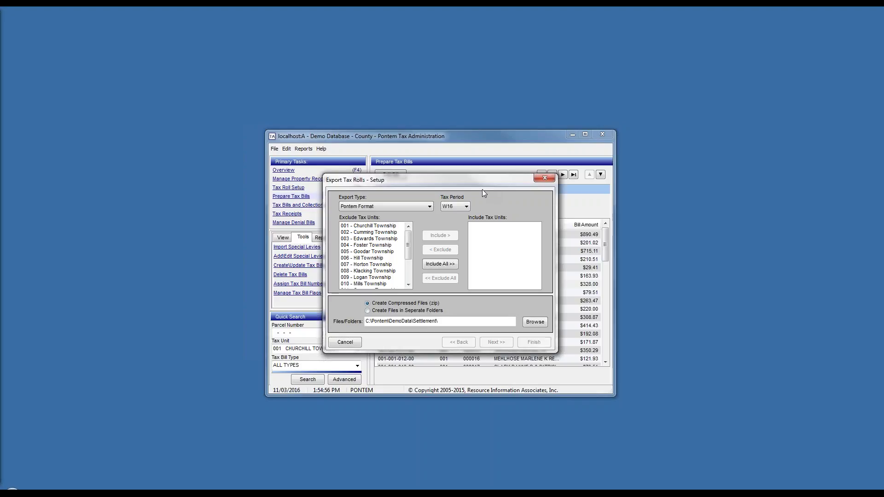
pyautogui.click(430, 206)
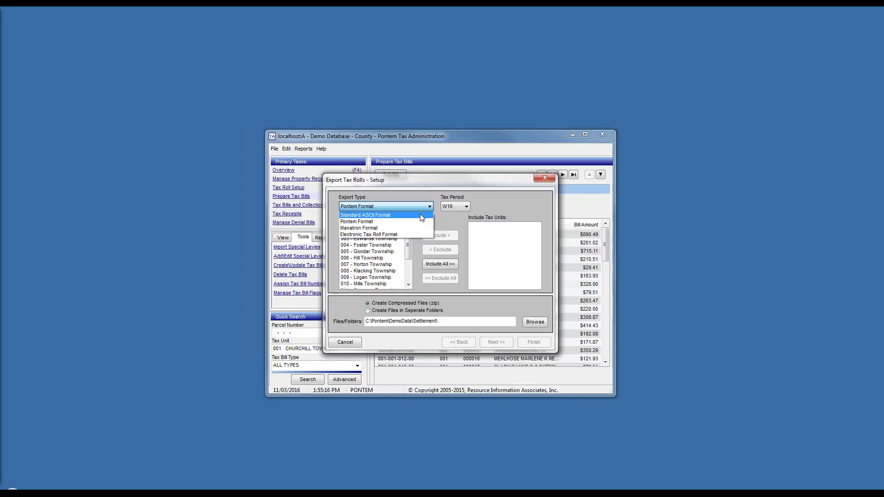
pyautogui.click(418, 187)
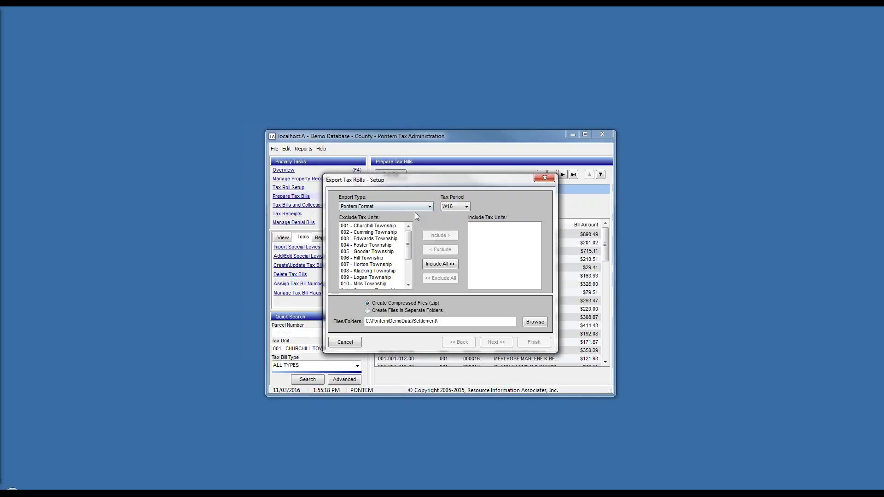
# - Include the Churchill, Goodar, Ogemaw, Rose and Logan Township tax units in the W16 tax roll export
pyautogui.doubleClick(383, 226)
pyautogui.doubleClick(381, 246)
pyautogui.doubleClick(382, 277)
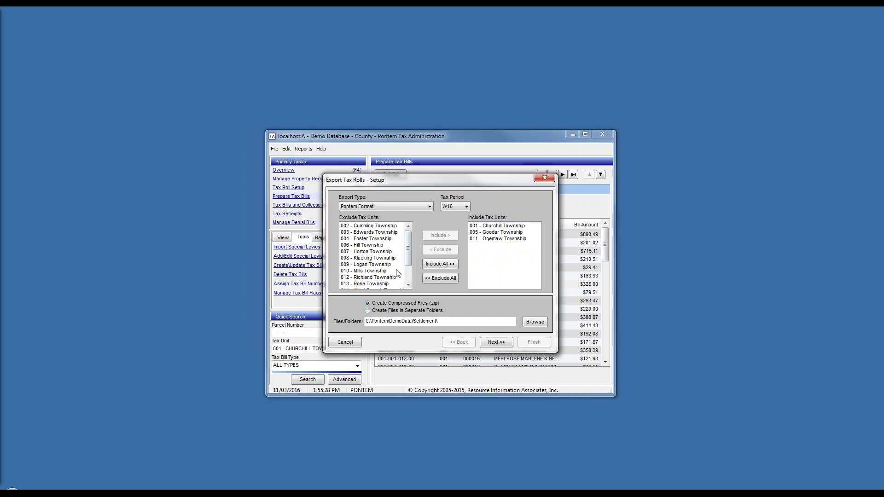
pyautogui.click(368, 254)
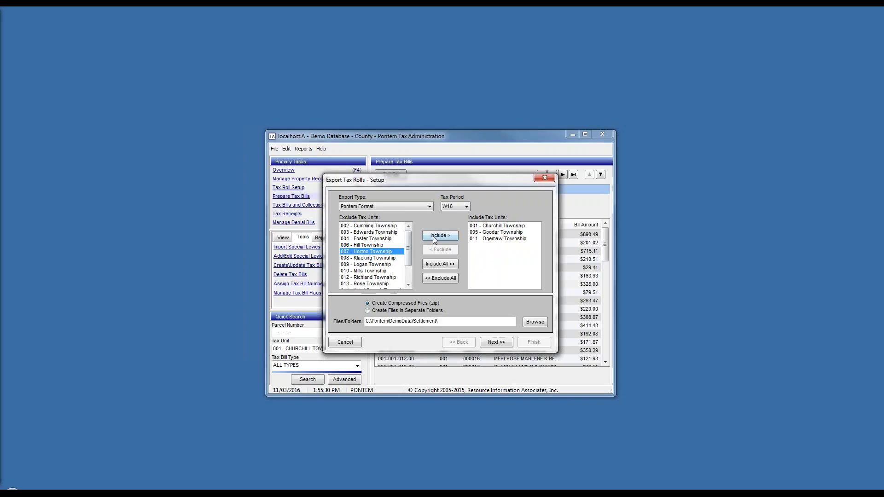
pyautogui.click(385, 283)
pyautogui.doubleClick(386, 284)
pyautogui.doubleClick(380, 266)
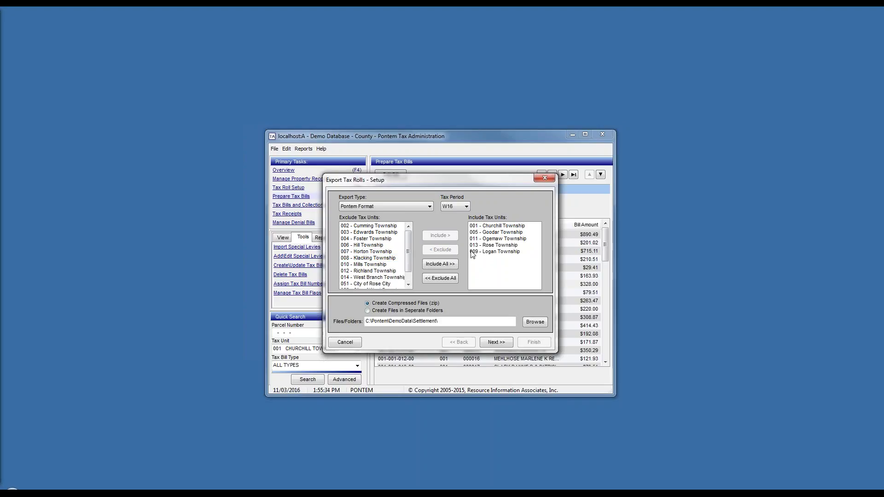
# - Exclude Goodar, Ogemaw, Rose and Logan Townships from the export, keeping only 001 - Churchill Township
pyautogui.doubleClick(502, 233)
pyautogui.doubleClick(502, 232)
pyautogui.doubleClick(502, 232)
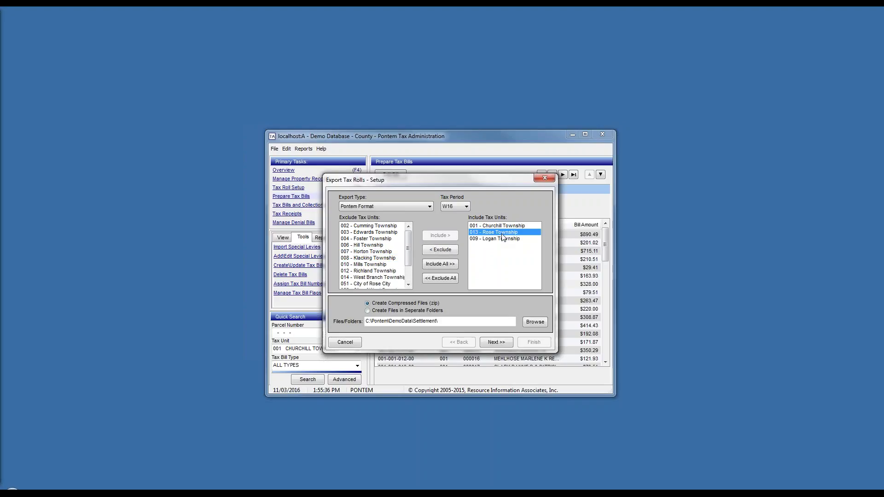
pyautogui.doubleClick(502, 233)
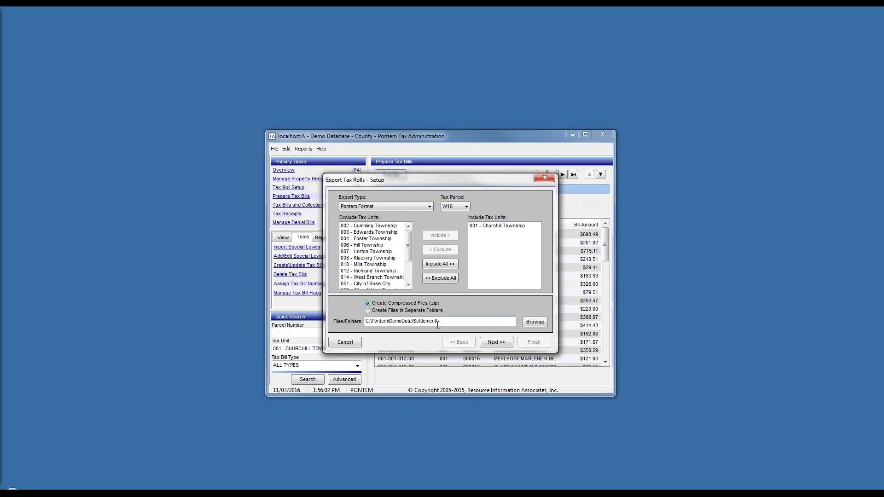
# - Run the Churchill Township W16 export as compressed files to C:\Pontem\DemoData\Settlement\ and acknowledge its completion
pyautogui.moveTo(444, 321); pyautogui.dragTo(374, 321)
pyautogui.click(495, 343)
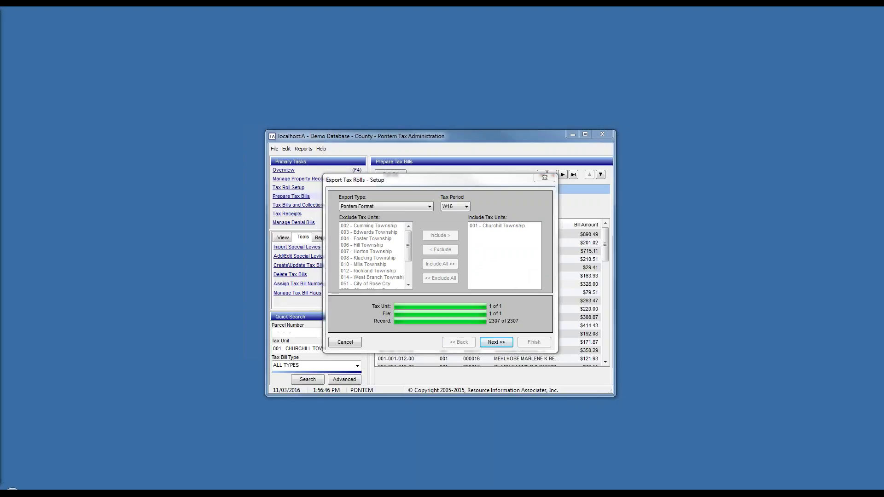
pyautogui.click(439, 269)
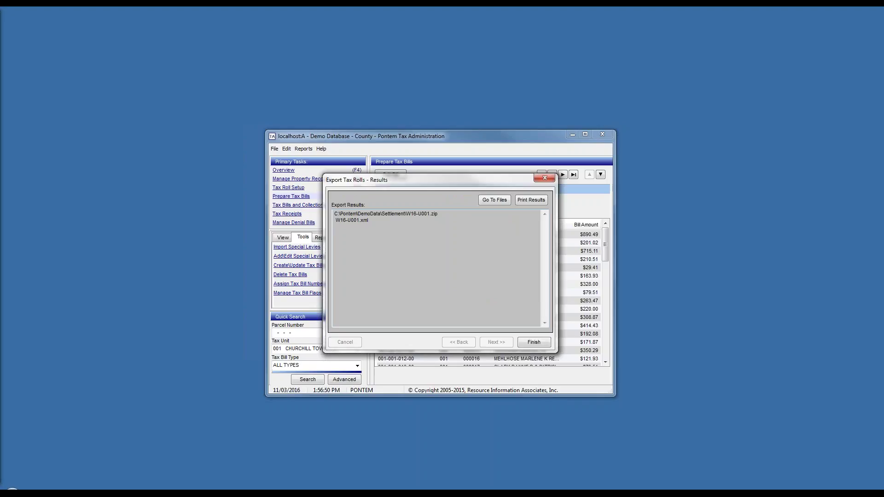
# - Check the exported W16-U001.zip in its Settlement folder, and finish the tax roll export
pyautogui.moveTo(444, 213); pyautogui.dragTo(406, 214)
pyautogui.click(460, 234)
pyautogui.click(493, 201)
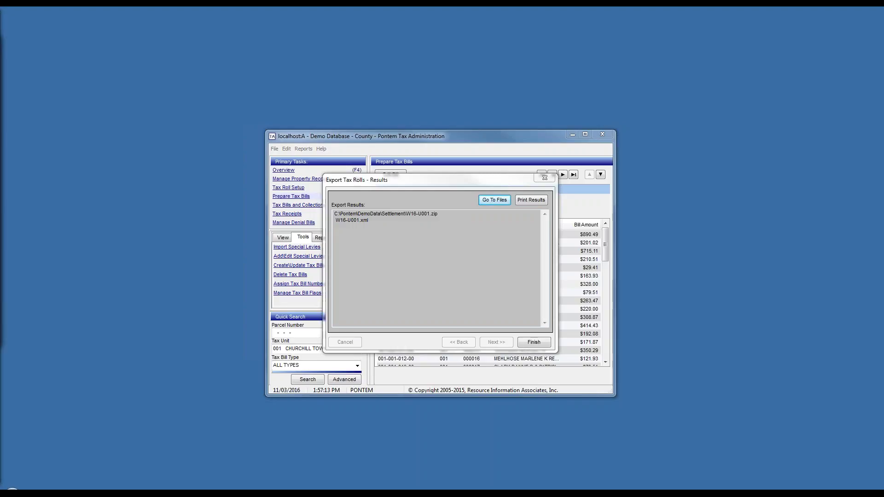
pyautogui.moveTo(100, 68); pyautogui.dragTo(388, 68)
pyautogui.click(285, 136)
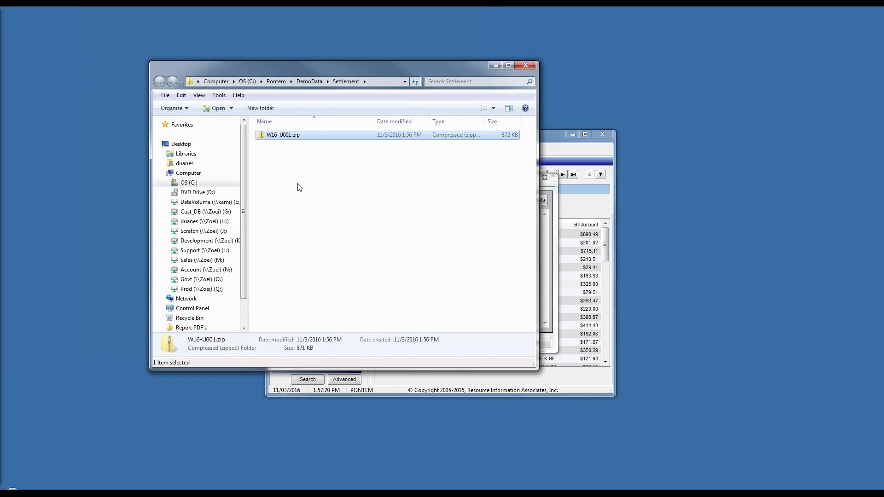
pyautogui.click(526, 65)
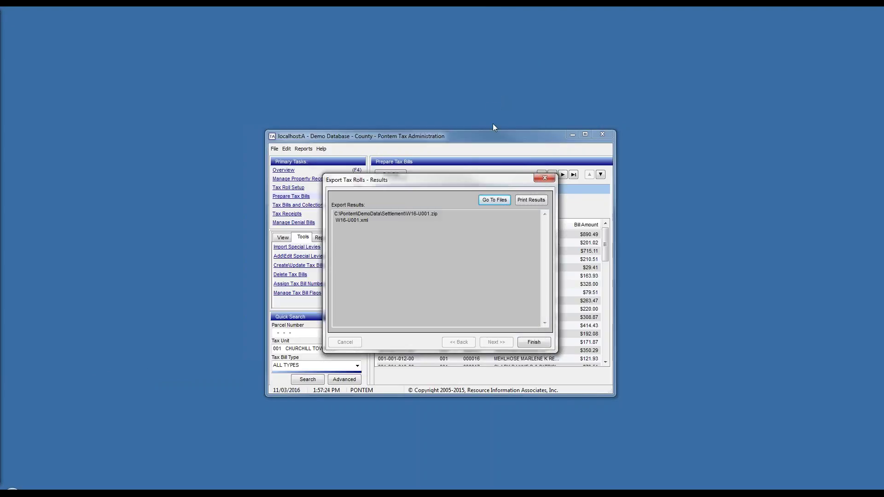
pyautogui.click(535, 343)
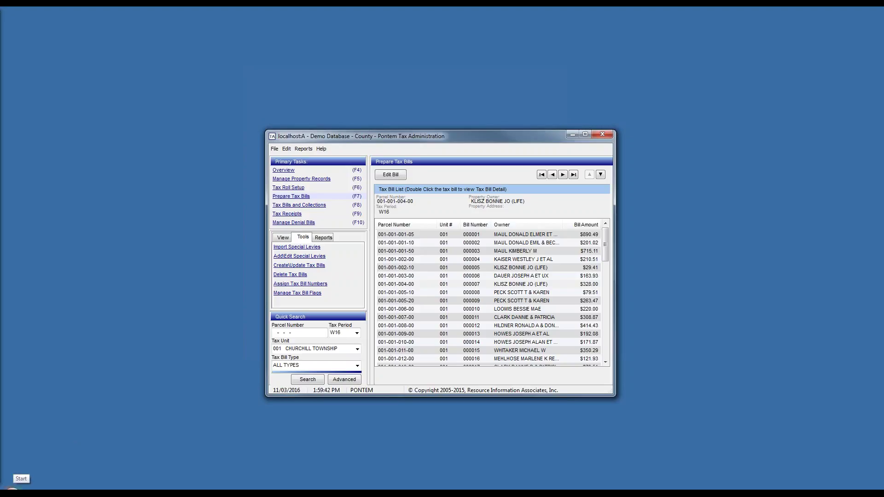
# - Launch Pontem DT 1.0 from the Pontem Property Tax Suite 1.0 programs and log in with the account password
pyautogui.click(12, 491)
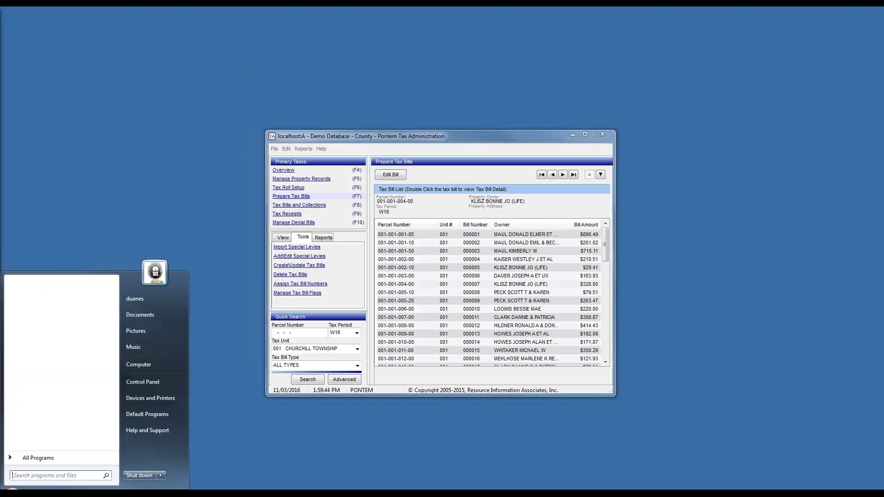
pyautogui.click(44, 458)
pyautogui.scroll(-6, 114, 416)
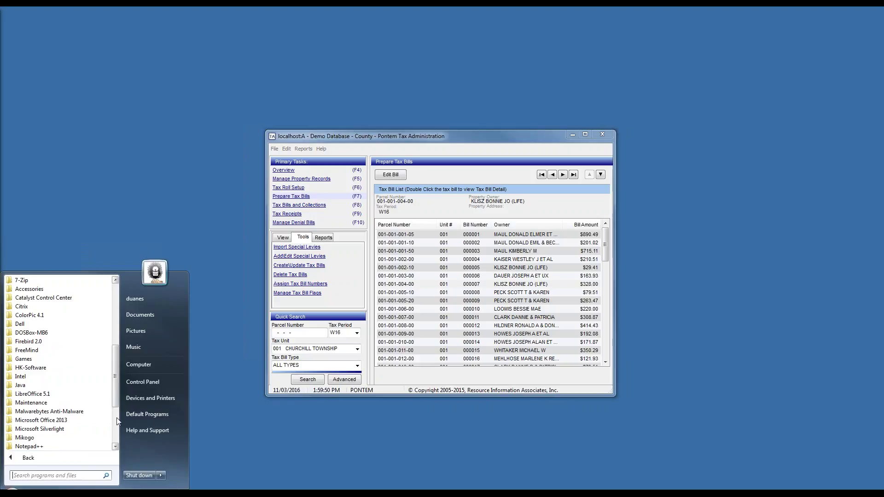
pyautogui.scroll(-4, 117, 418)
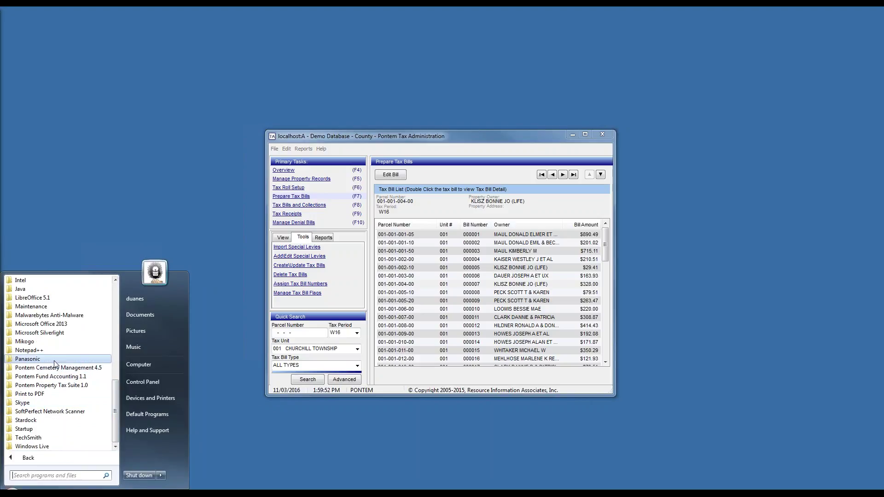
pyautogui.click(62, 385)
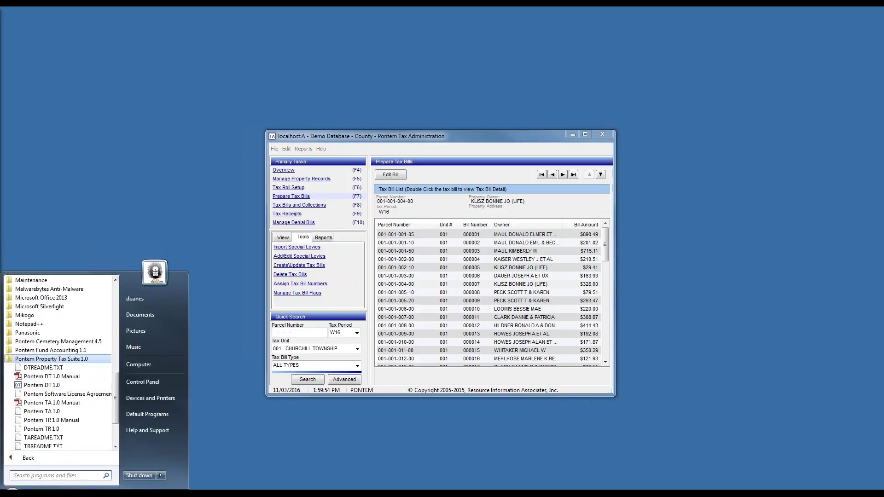
pyautogui.click(61, 387)
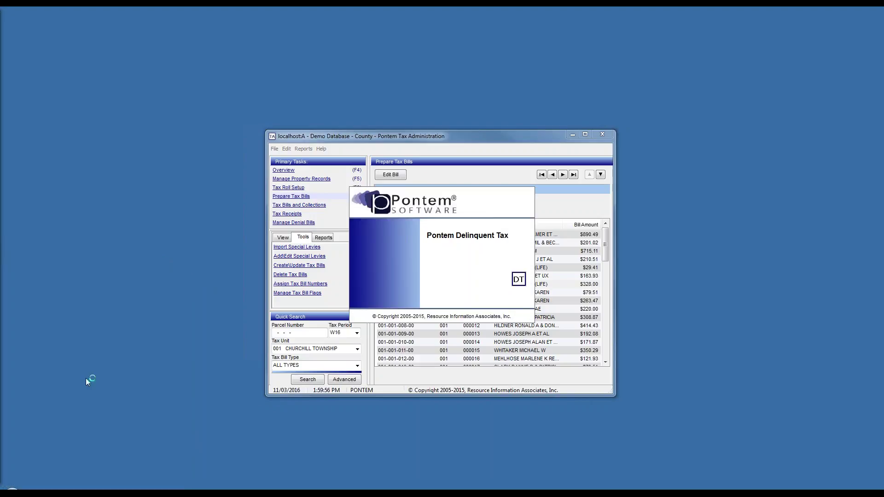
pyautogui.write('****')
pyautogui.press('Return')
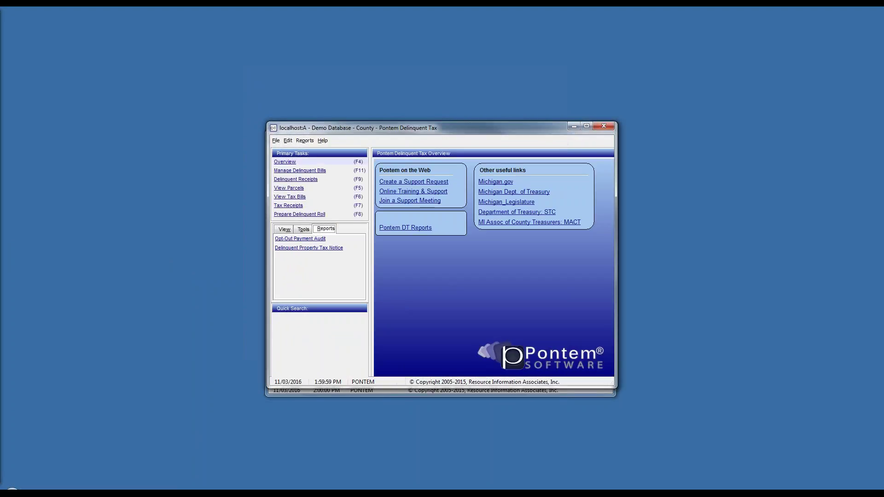
# - Start an unpaid delinquent list export in Standard ASCII Format and set the delinquent year to 2015
pyautogui.click(276, 142)
pyautogui.moveTo(308, 176)
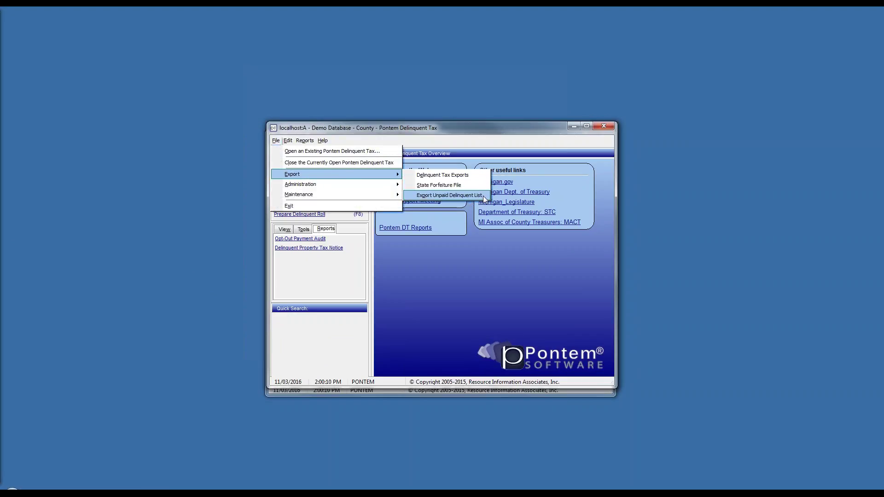
pyautogui.click(461, 195)
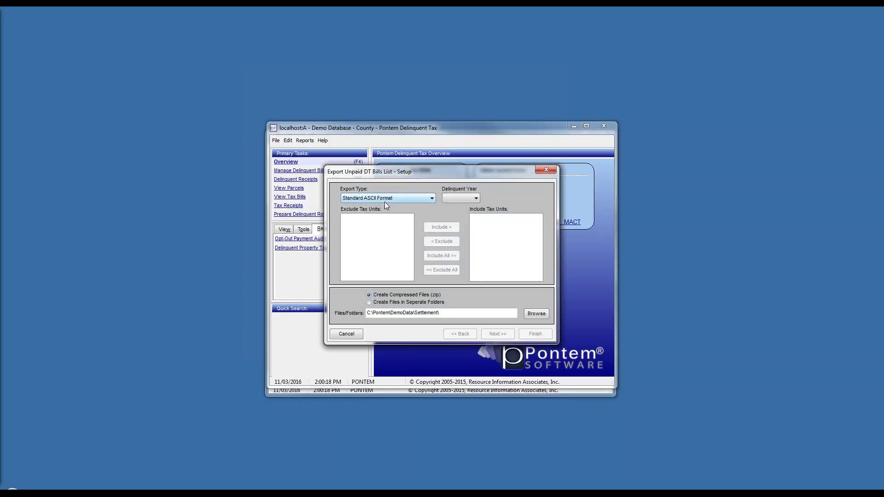
pyautogui.click(477, 199)
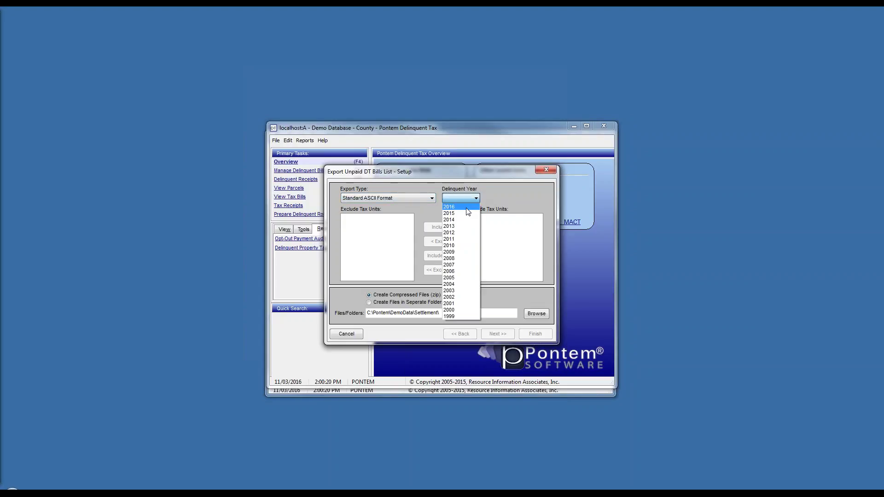
pyautogui.click(466, 214)
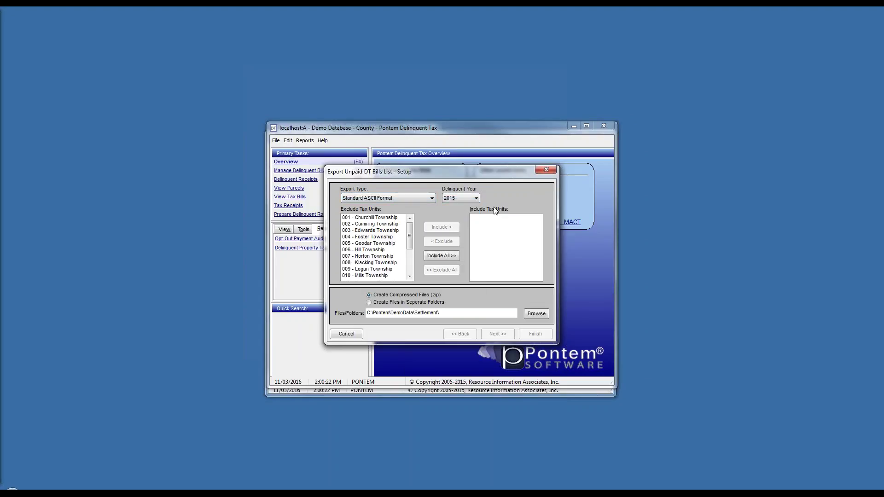
# - Include only 001 - Churchill Township in the unpaid delinquent list, and run the export
pyautogui.doubleClick(364, 218)
pyautogui.doubleClick(369, 249)
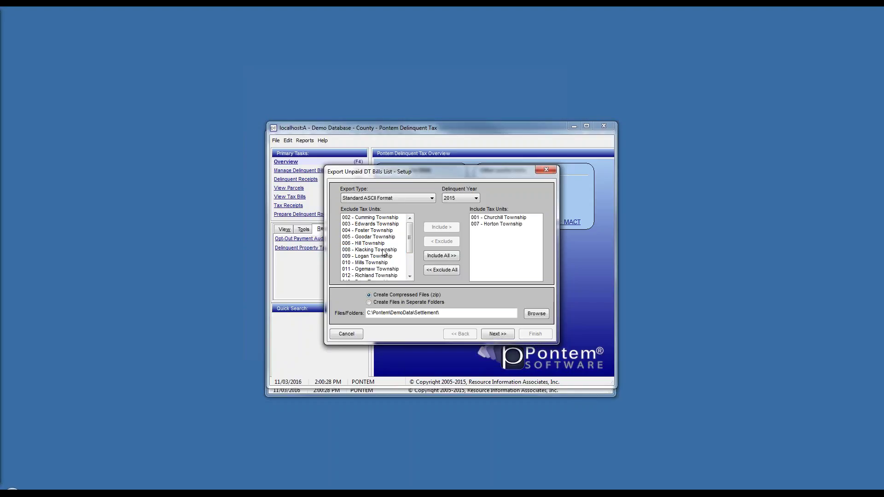
pyautogui.doubleClick(500, 224)
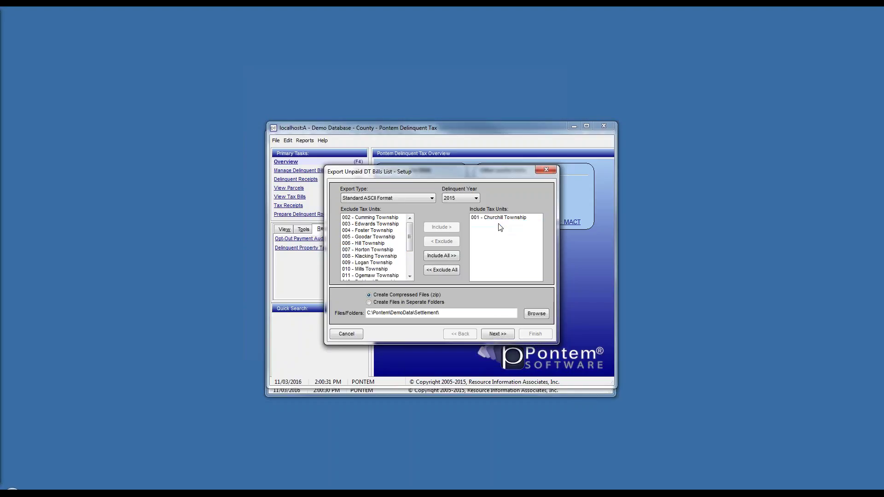
pyautogui.click(496, 334)
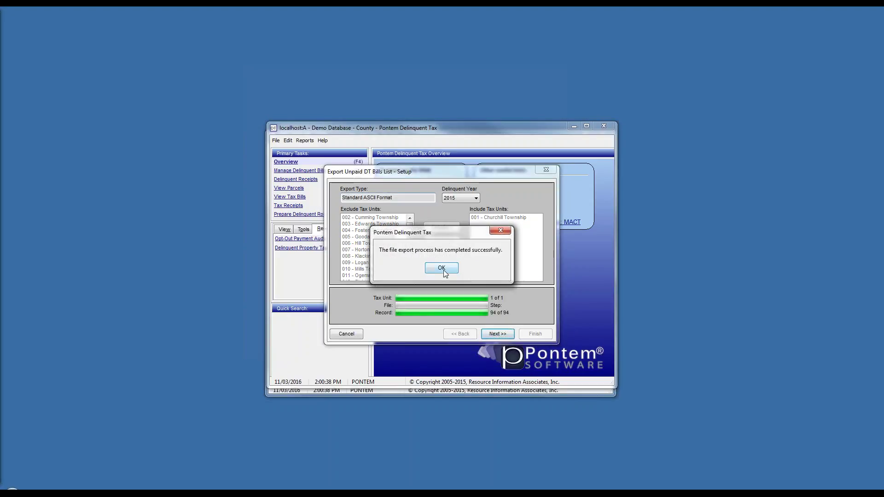
pyautogui.click(445, 268)
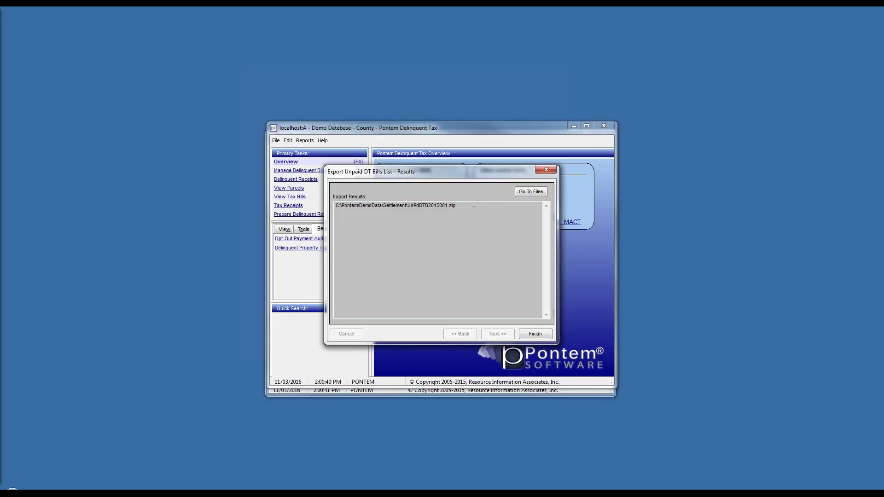
# - Check the exported file's name in the unpaid delinquent bills results, and finish the export
pyautogui.moveTo(456, 205)
pyautogui.mouseDown()
pyautogui.moveTo(394, 205)
pyautogui.moveTo(445, 206)
pyautogui.mouseUp()
pyautogui.click(410, 206)
pyautogui.click(443, 207)
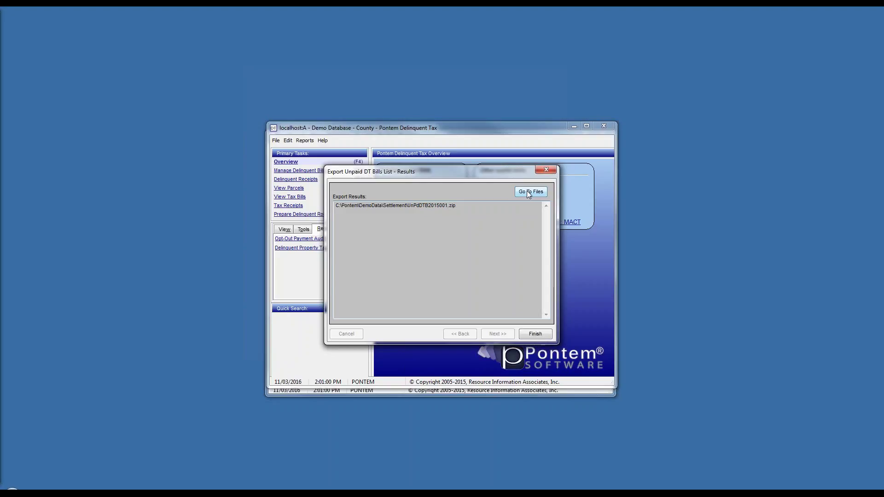
pyautogui.click(536, 334)
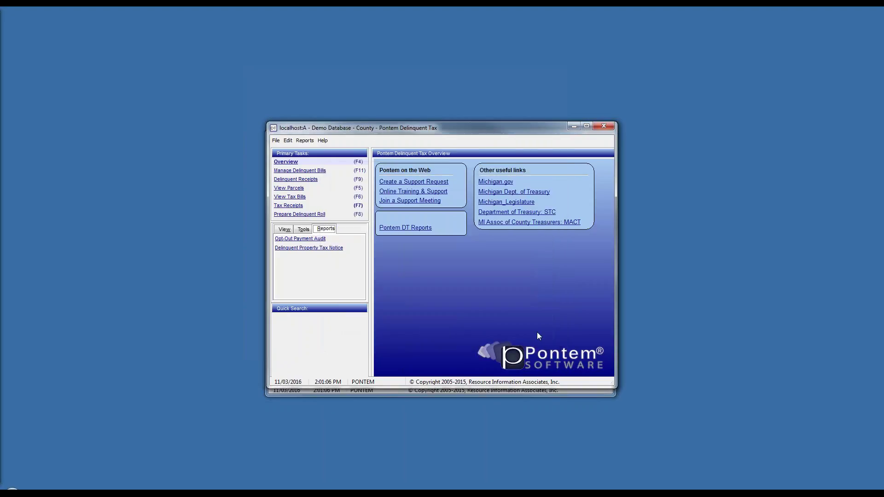